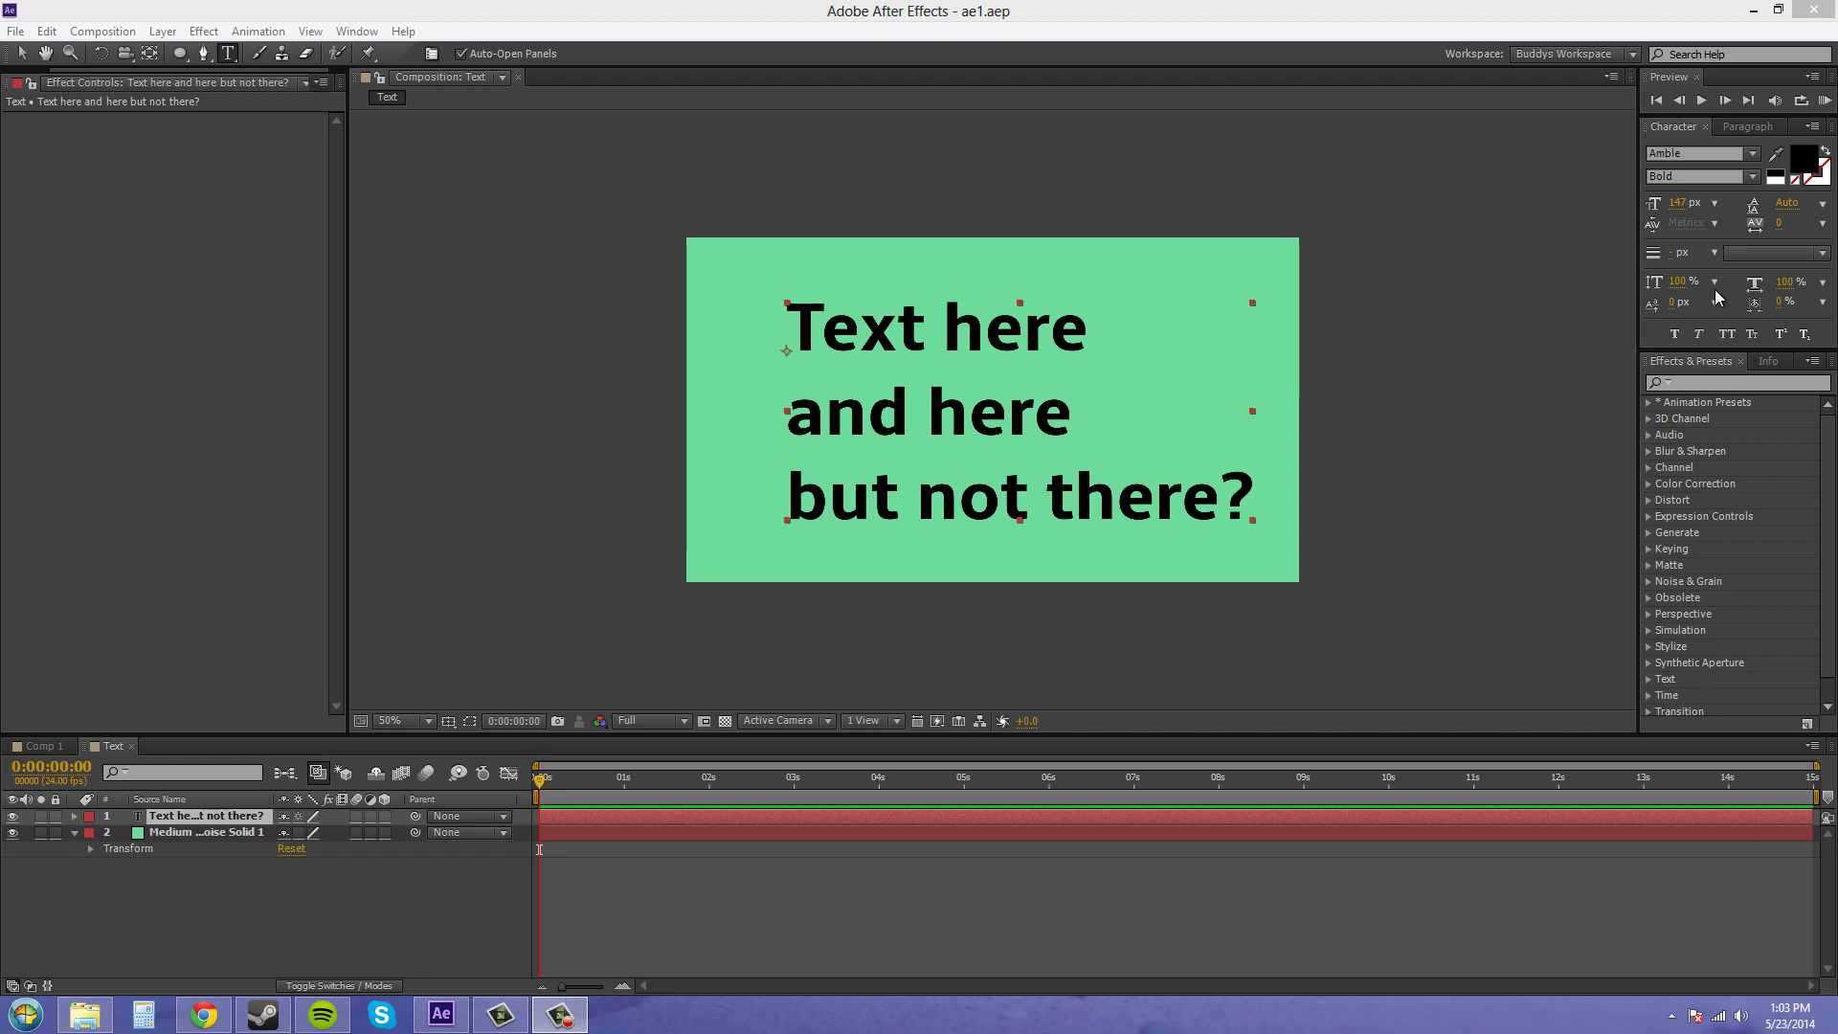
# Bring up the Paragraph panel from the Window menu, then return to the Character panel
pyautogui.click(1761, 128)
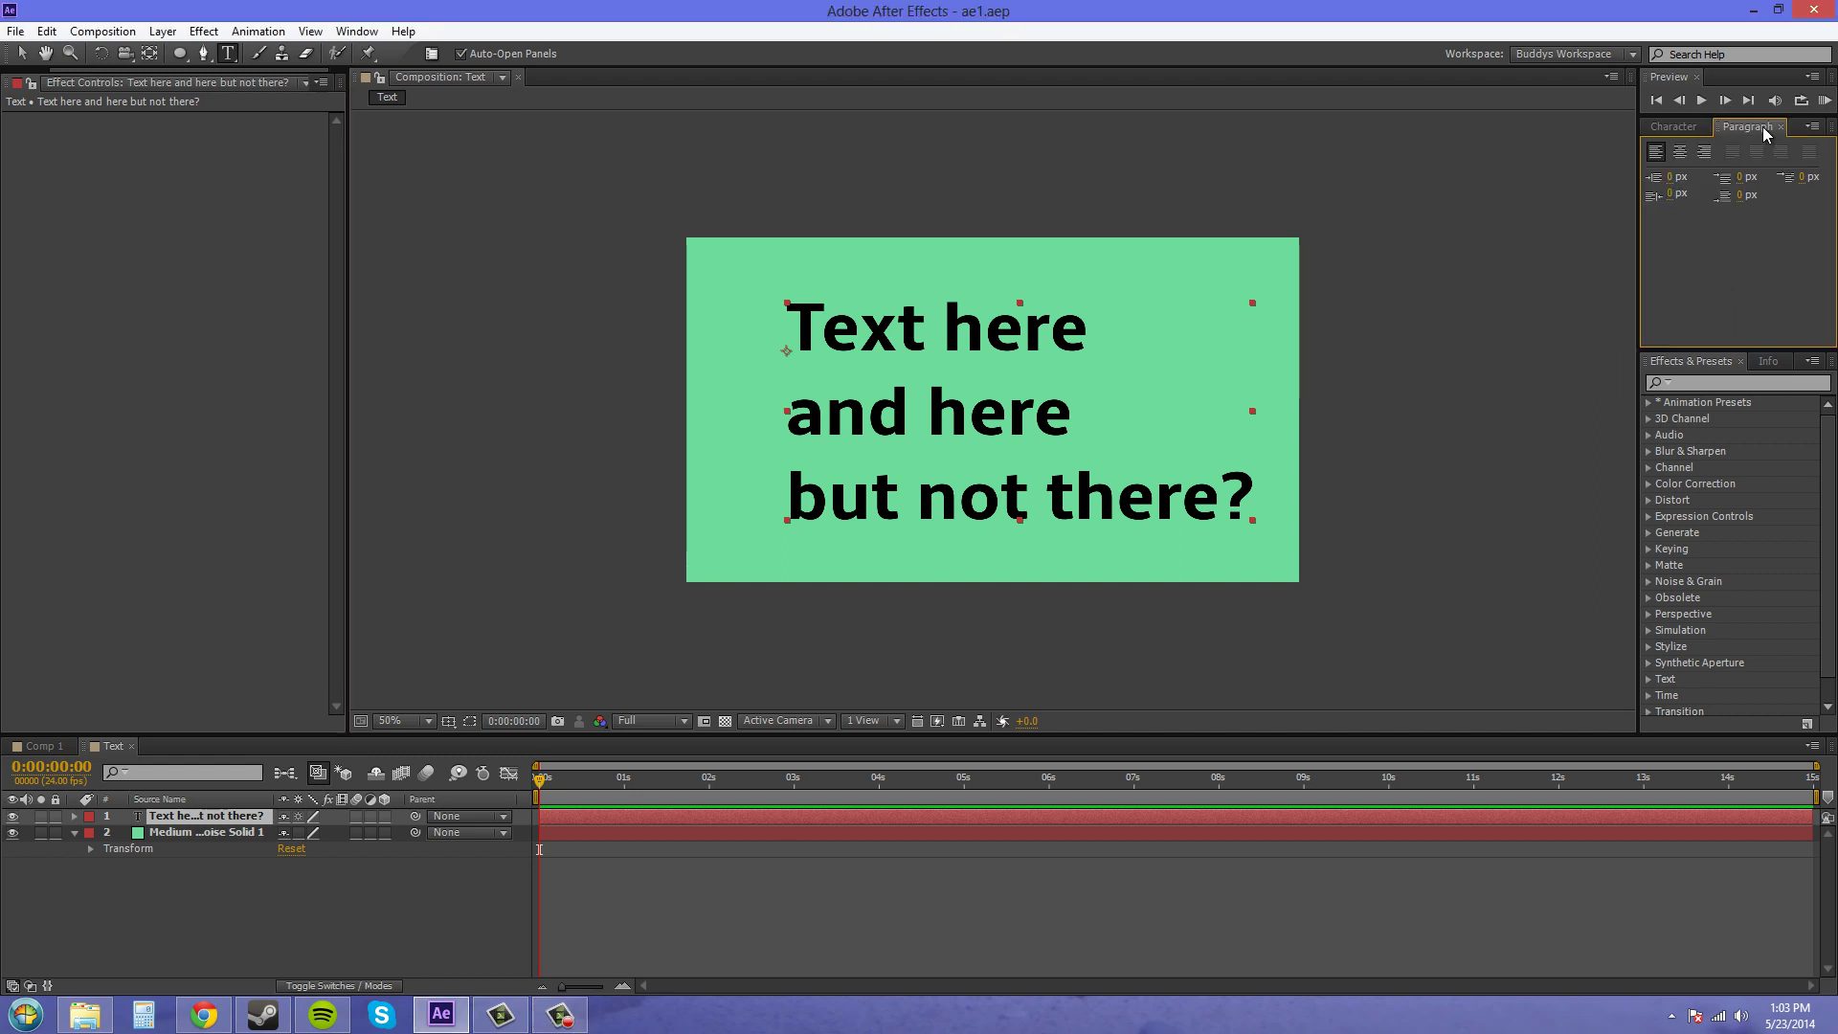
pyautogui.click(1680, 128)
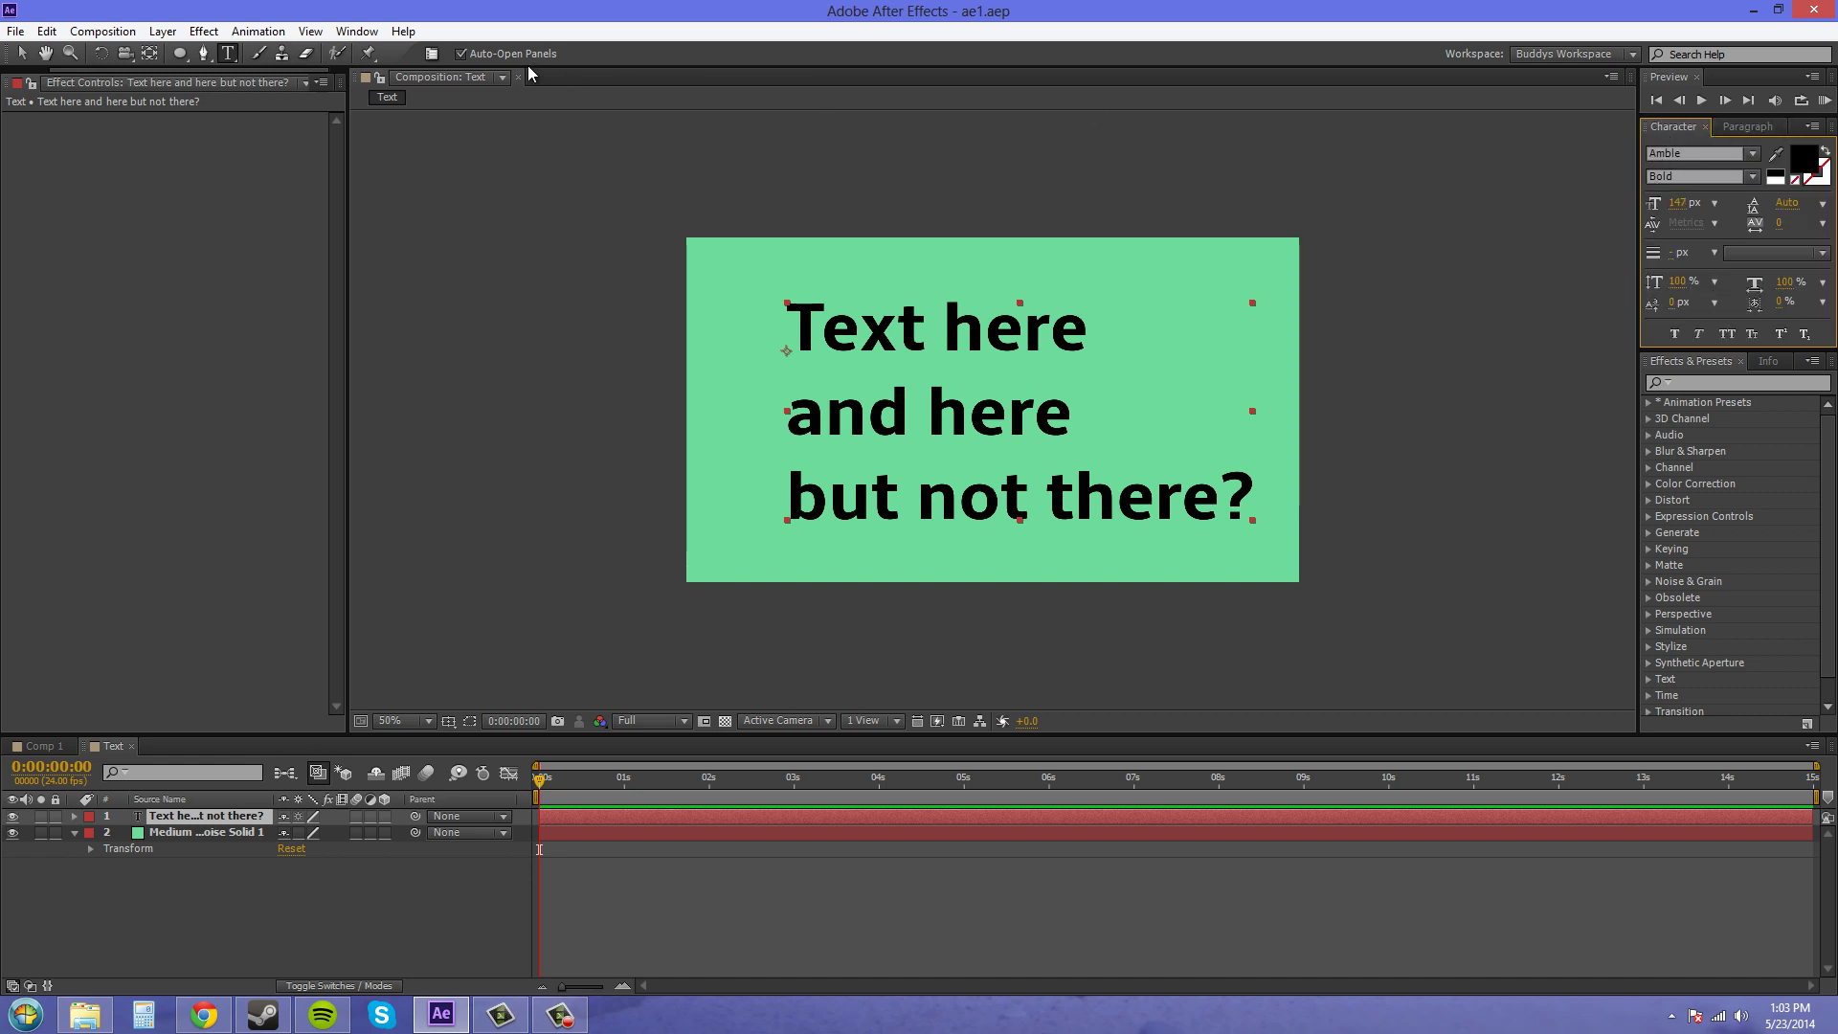
pyautogui.click(366, 35)
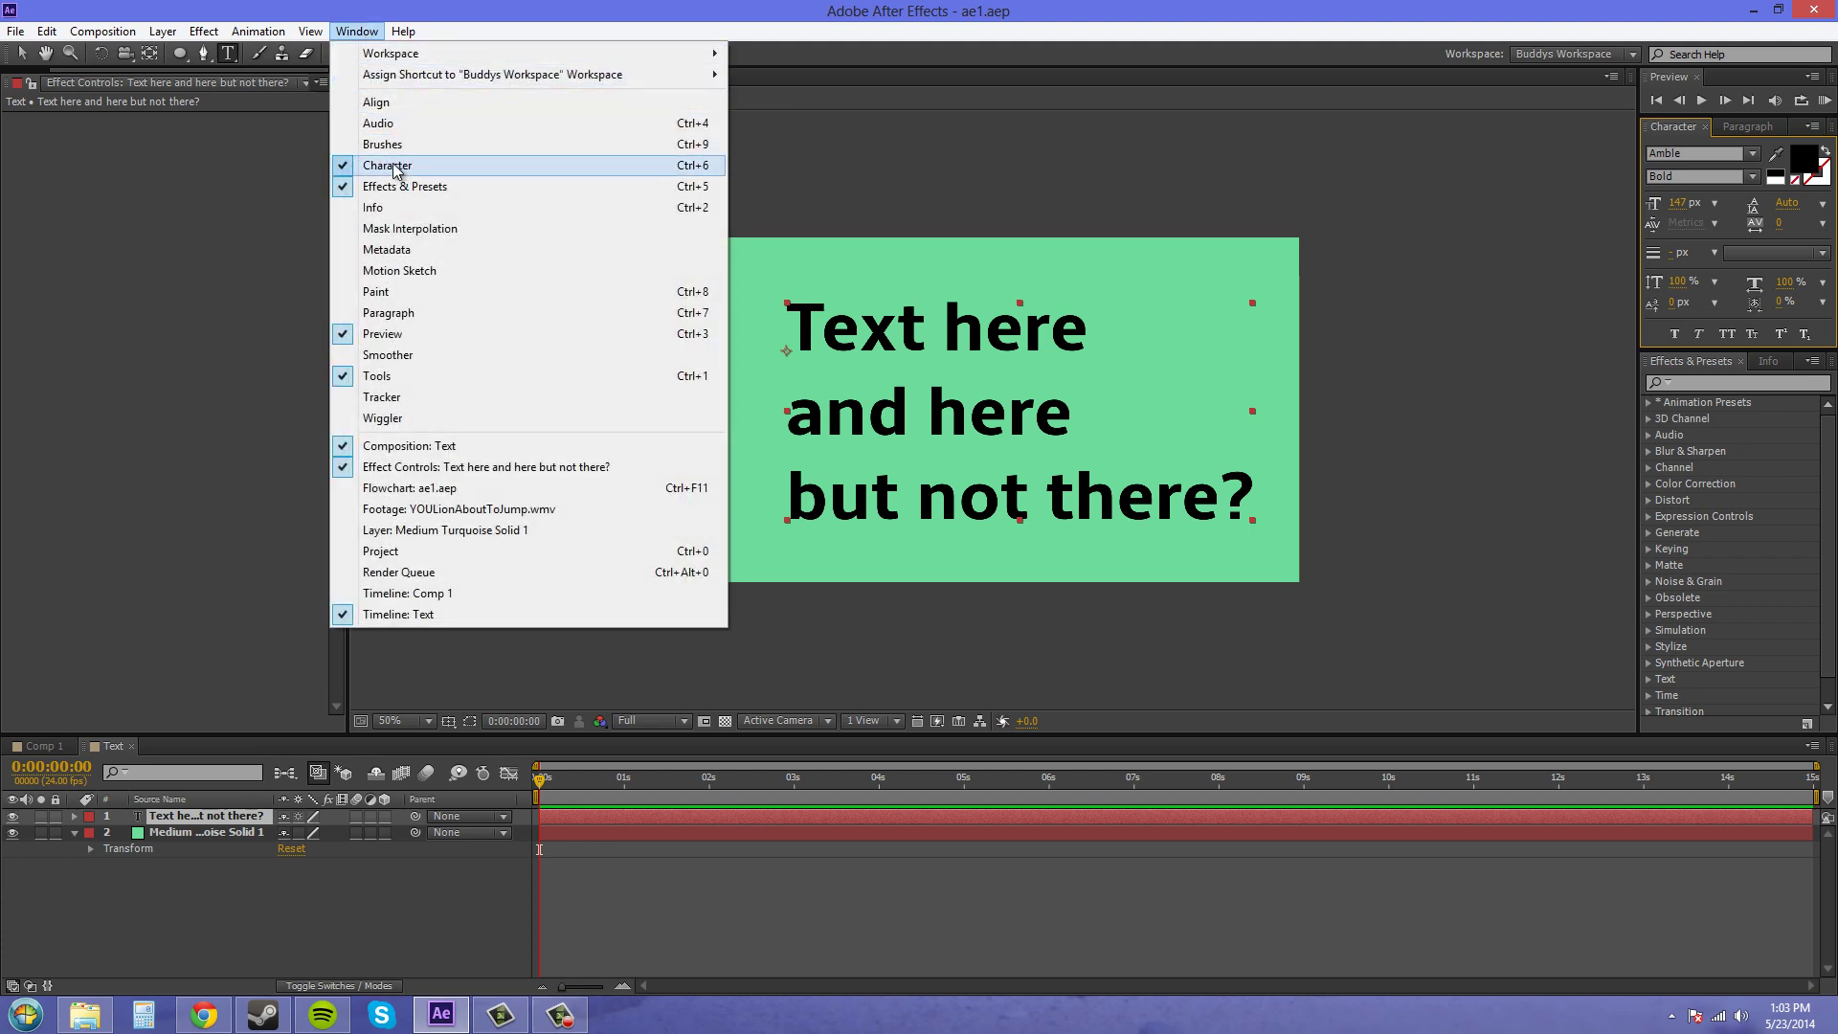
pyautogui.click(395, 317)
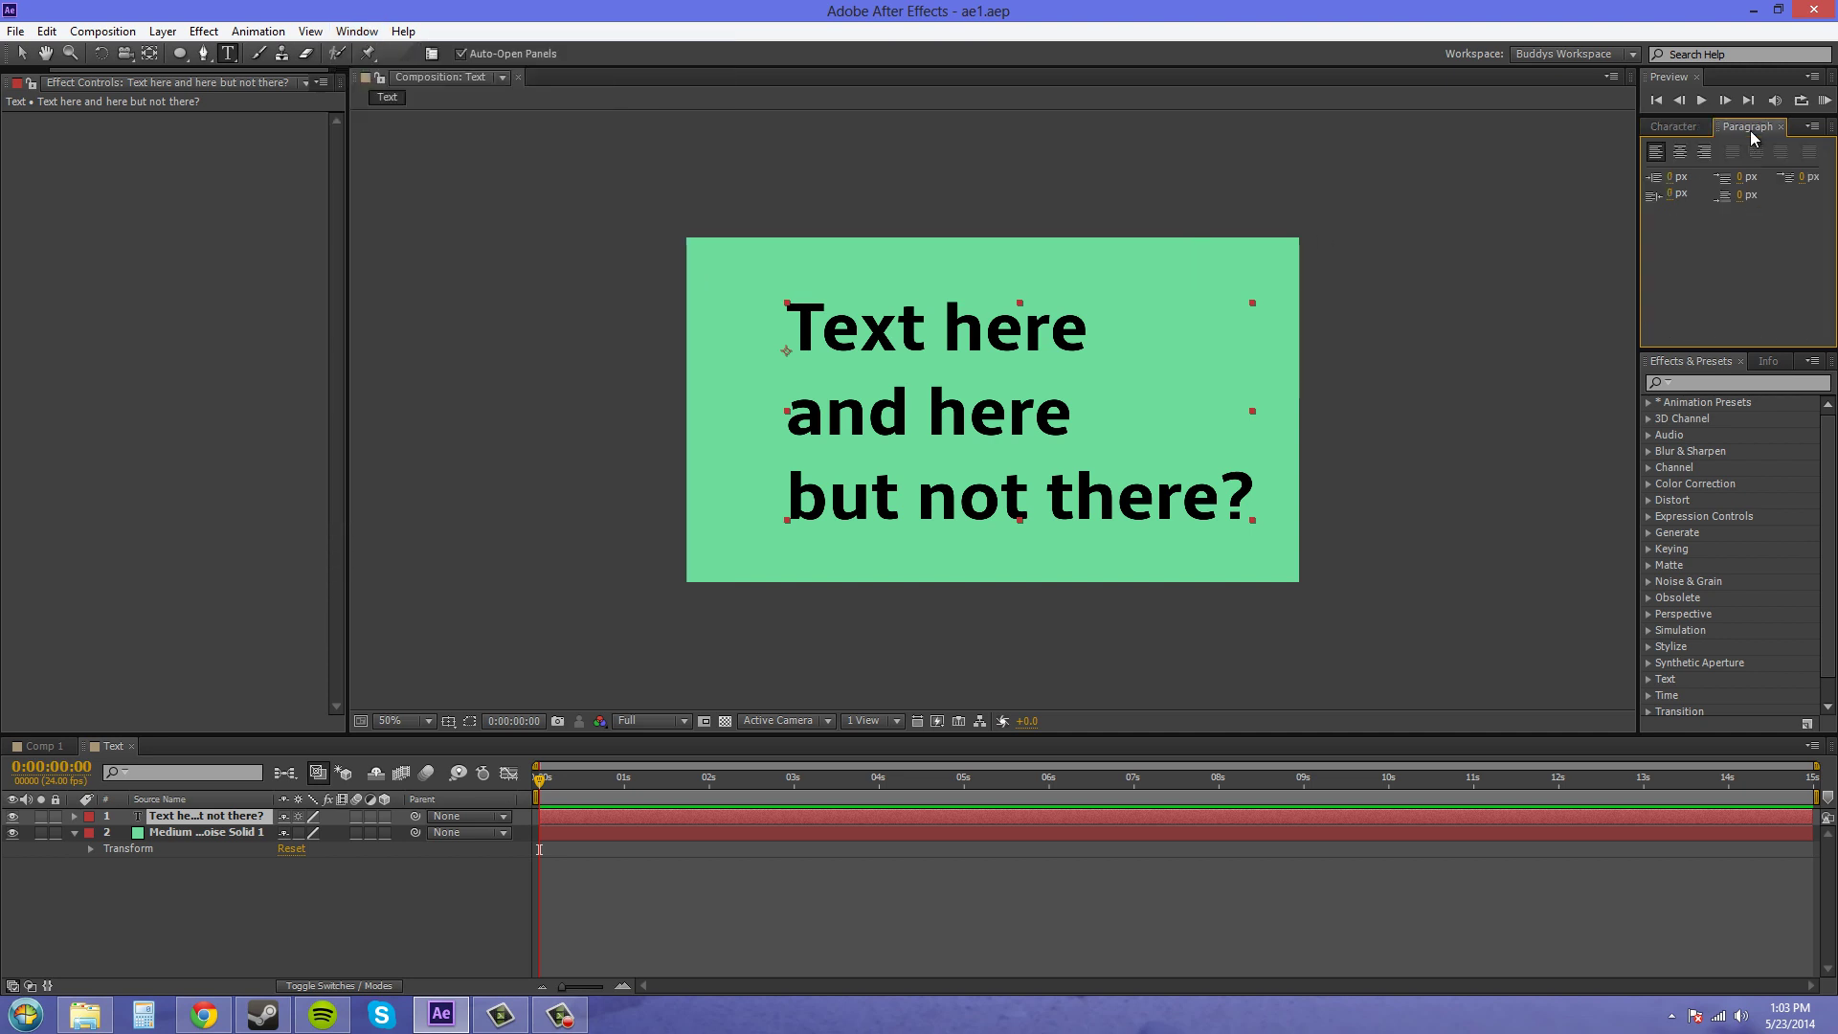
pyautogui.click(1694, 131)
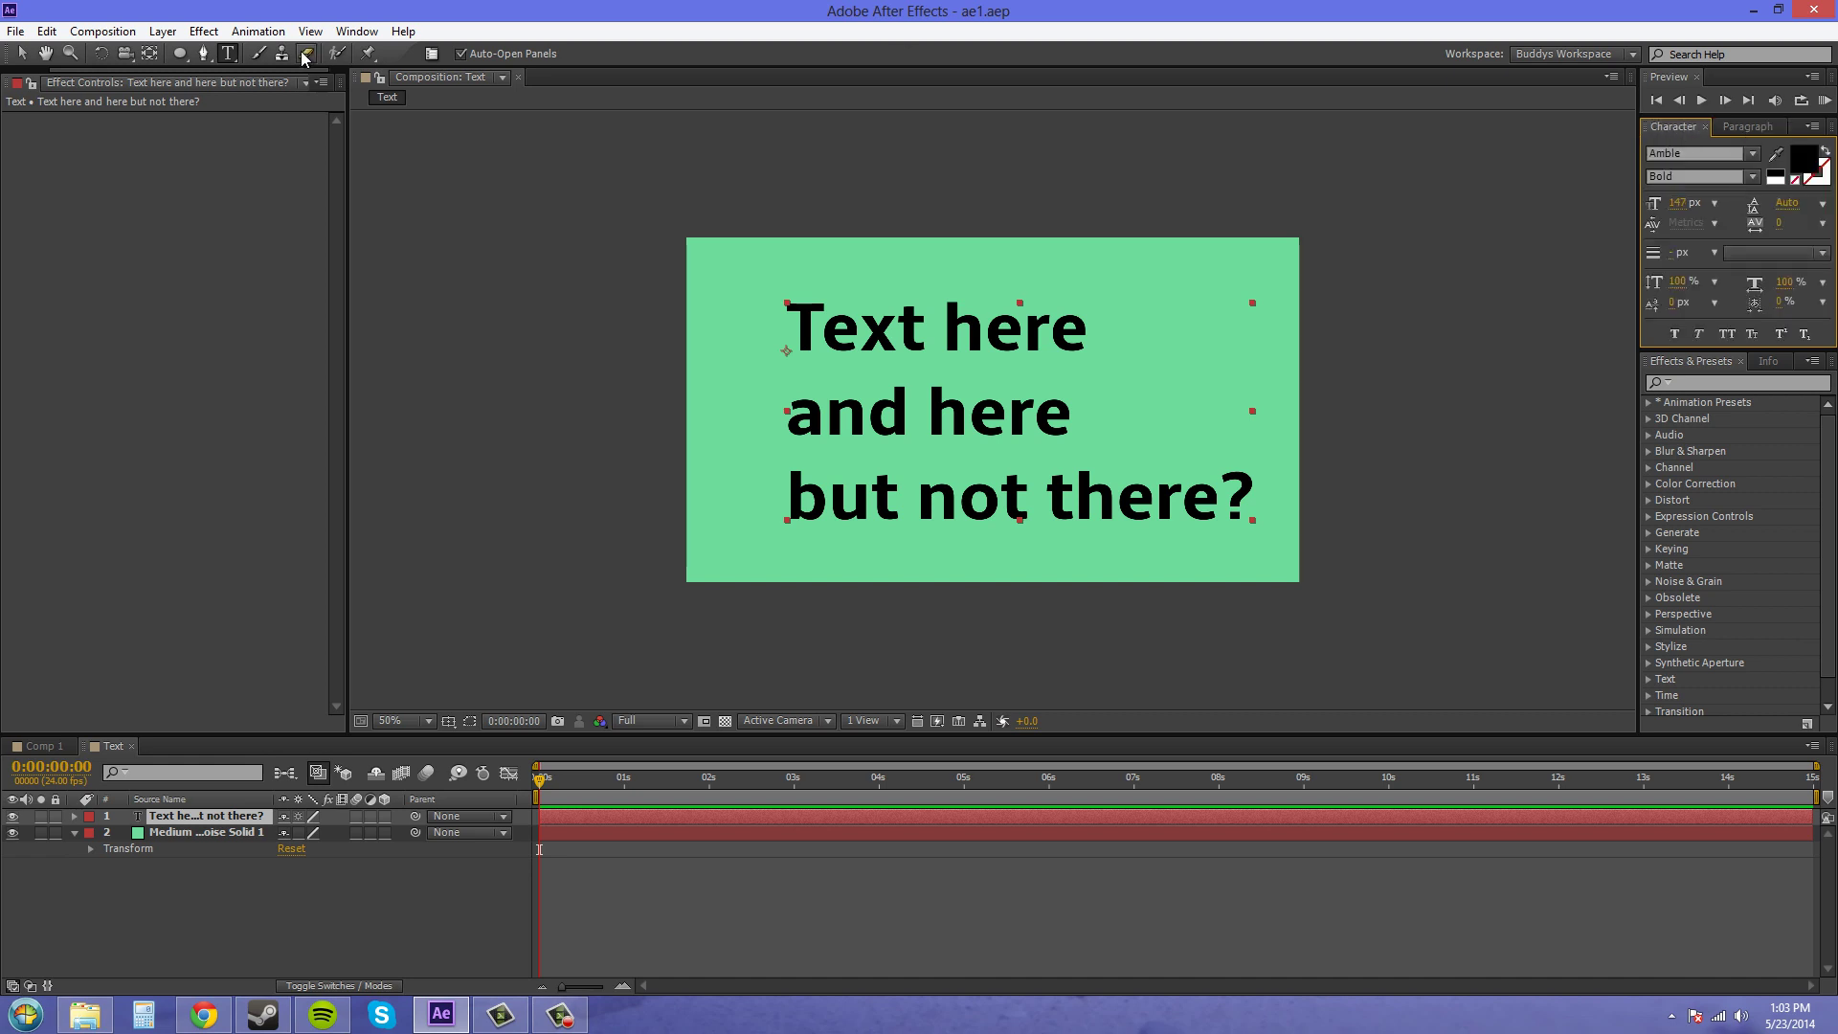
# Try the Text workspace, then switch the layout back to Buddys Workspace
pyautogui.click(347, 33)
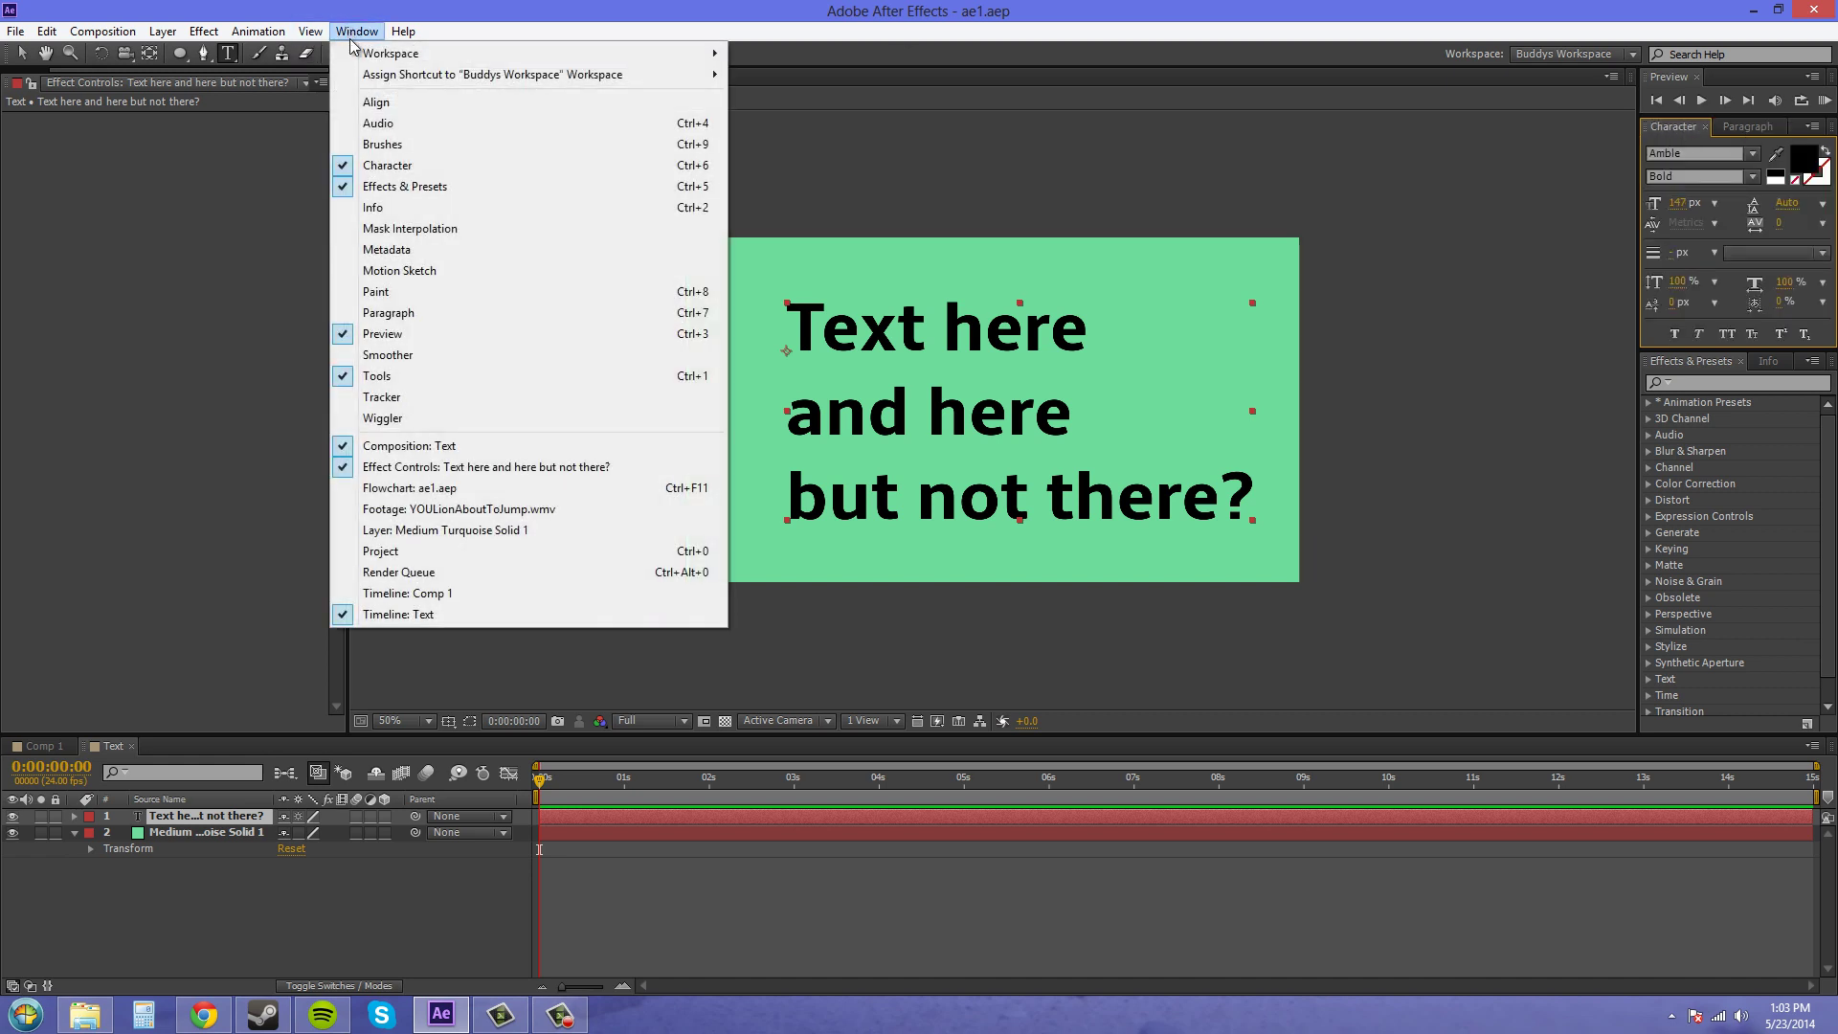
pyautogui.moveTo(373, 62)
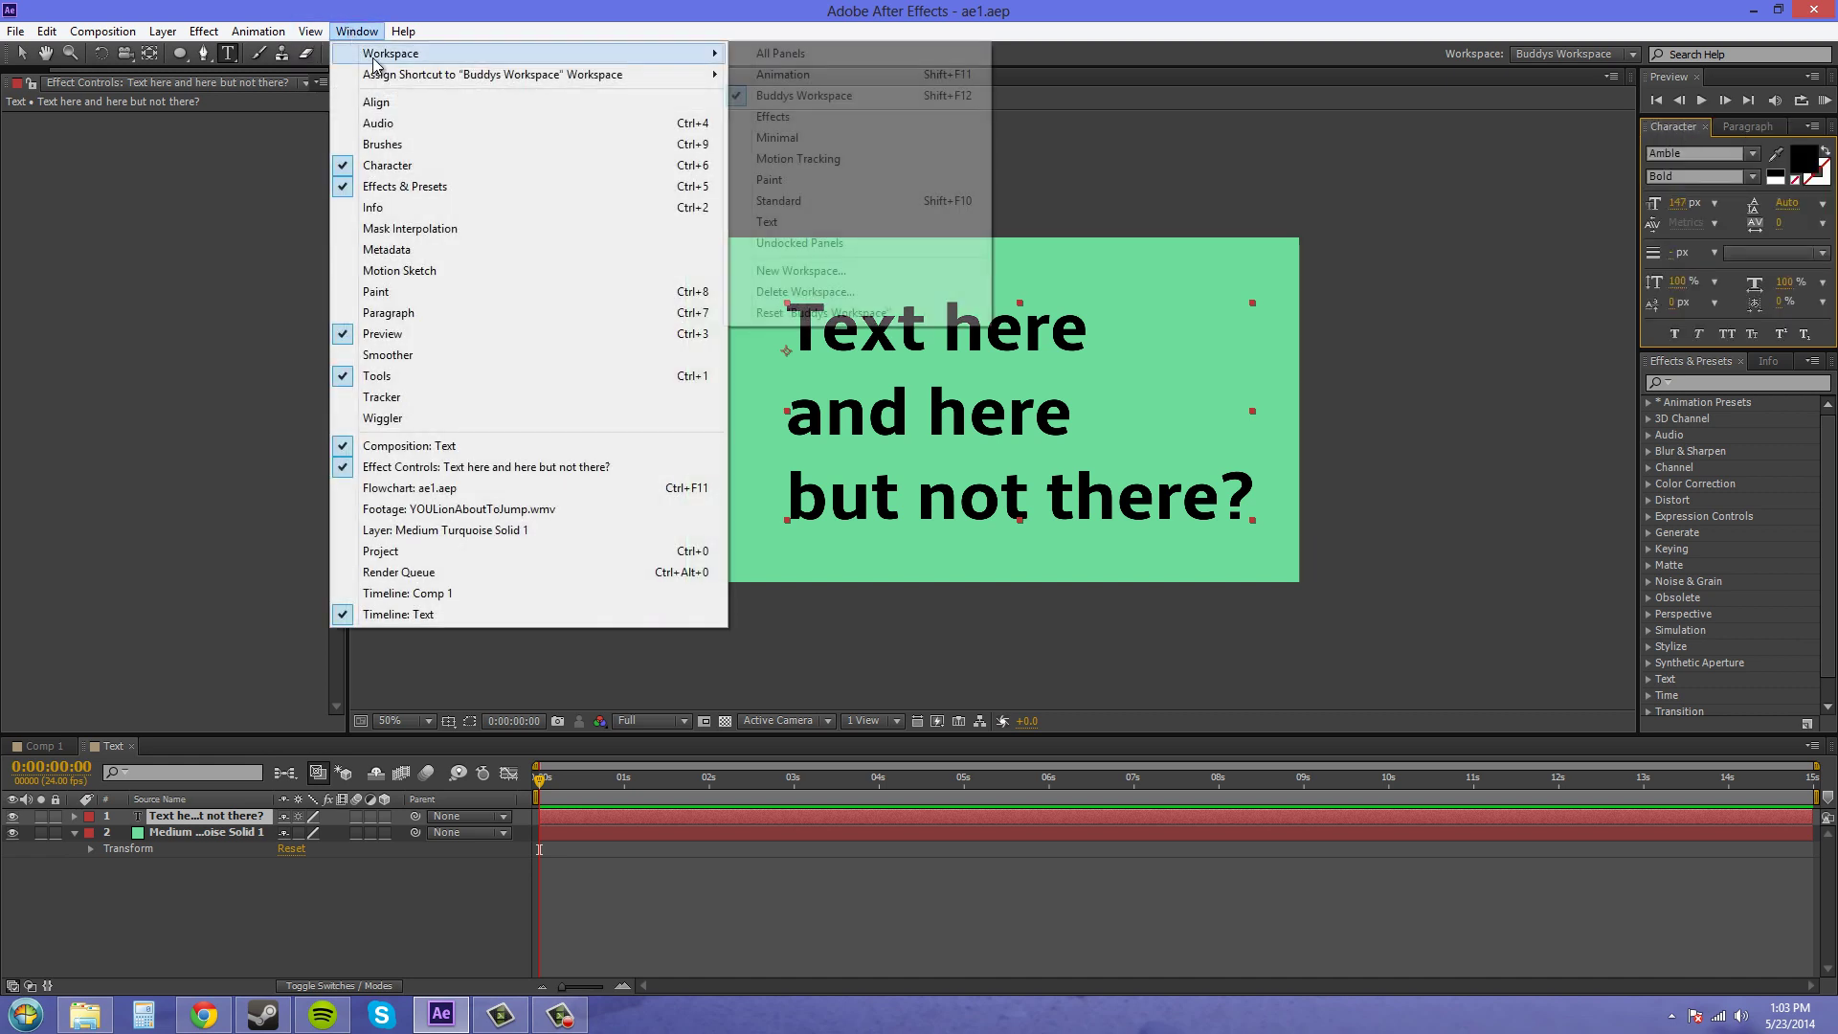
pyautogui.click(800, 225)
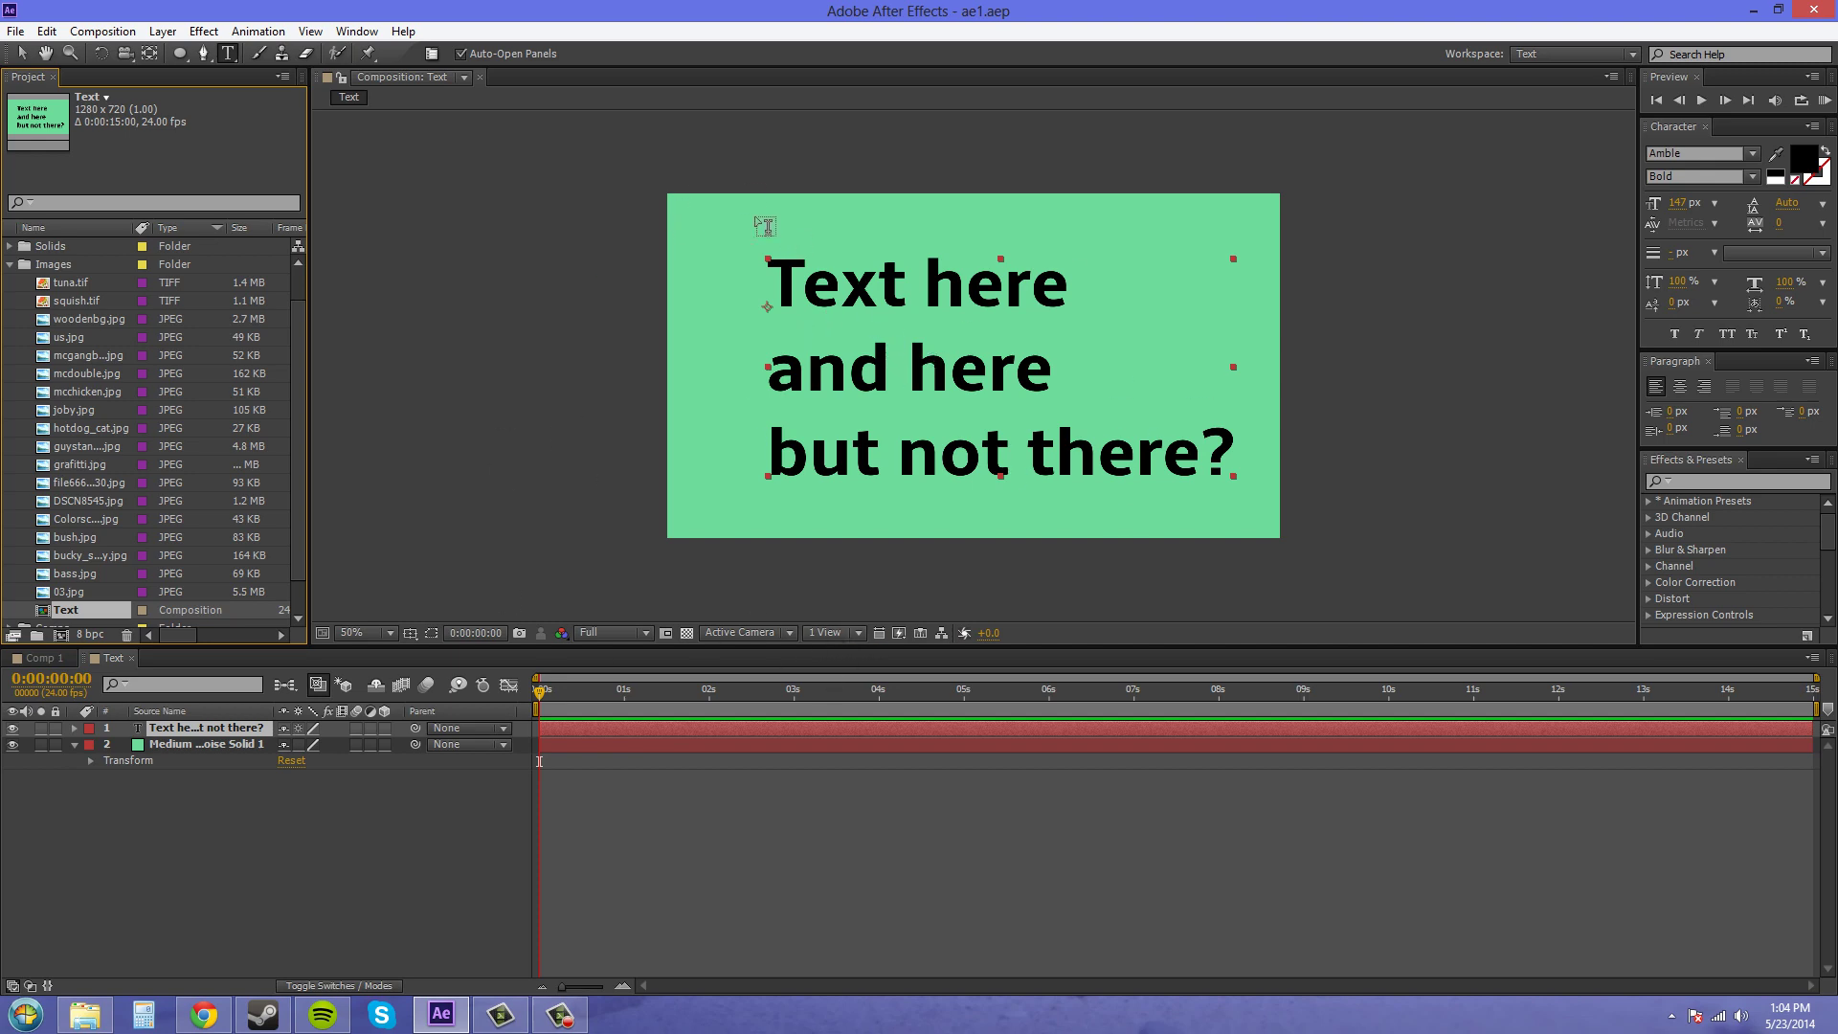
pyautogui.click(356, 31)
pyautogui.moveTo(373, 54)
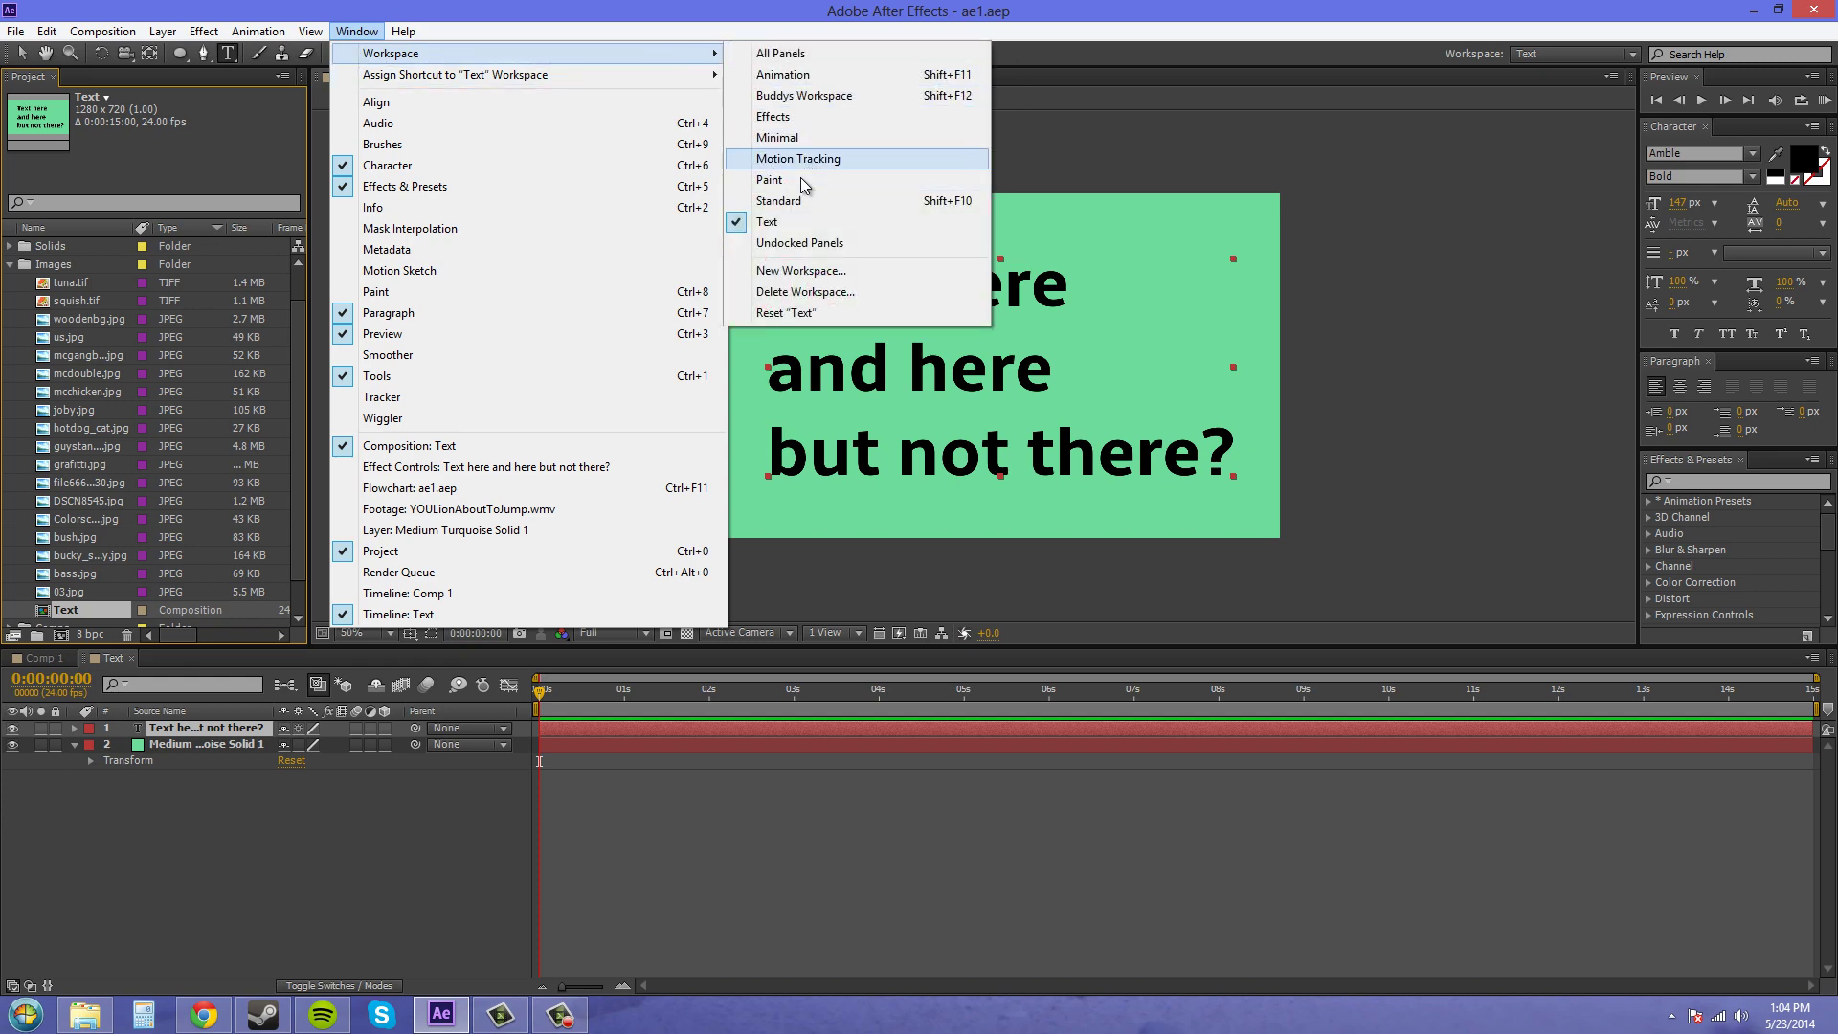
pyautogui.click(804, 96)
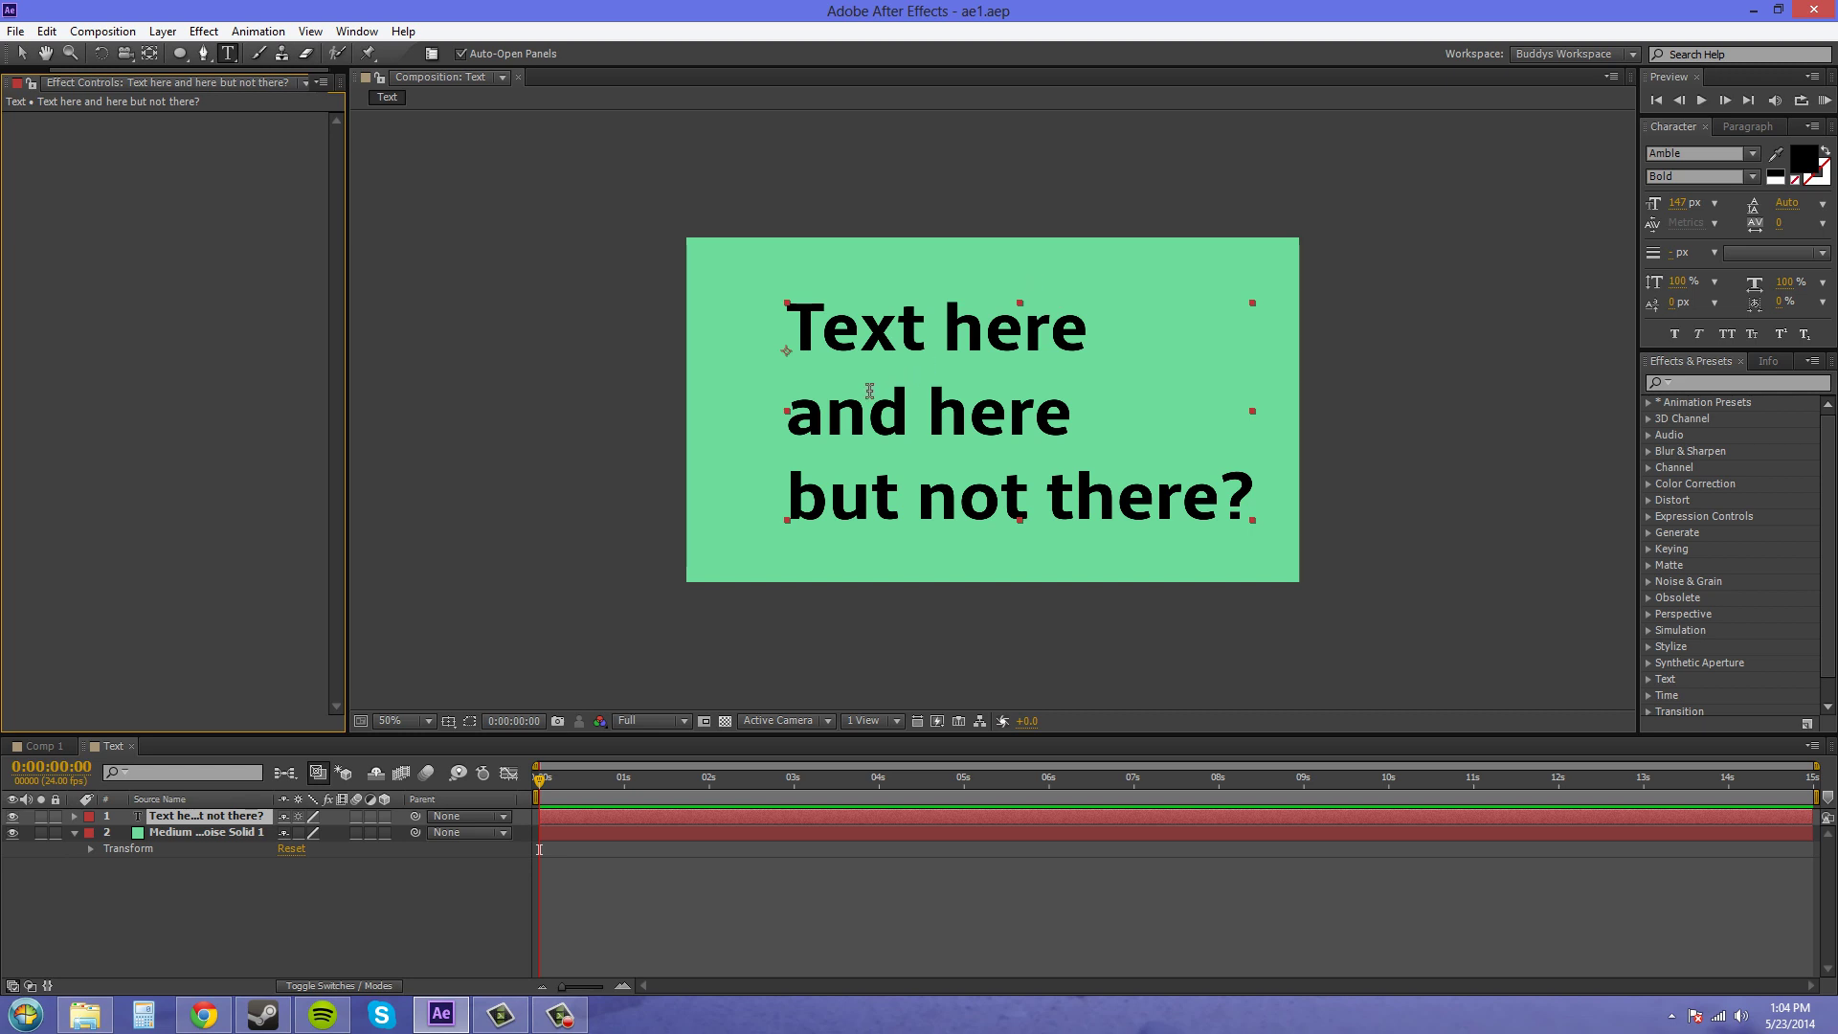
# Switch to the Selection tool and dock the Character panel above the Composition view
pyautogui.click(21, 50)
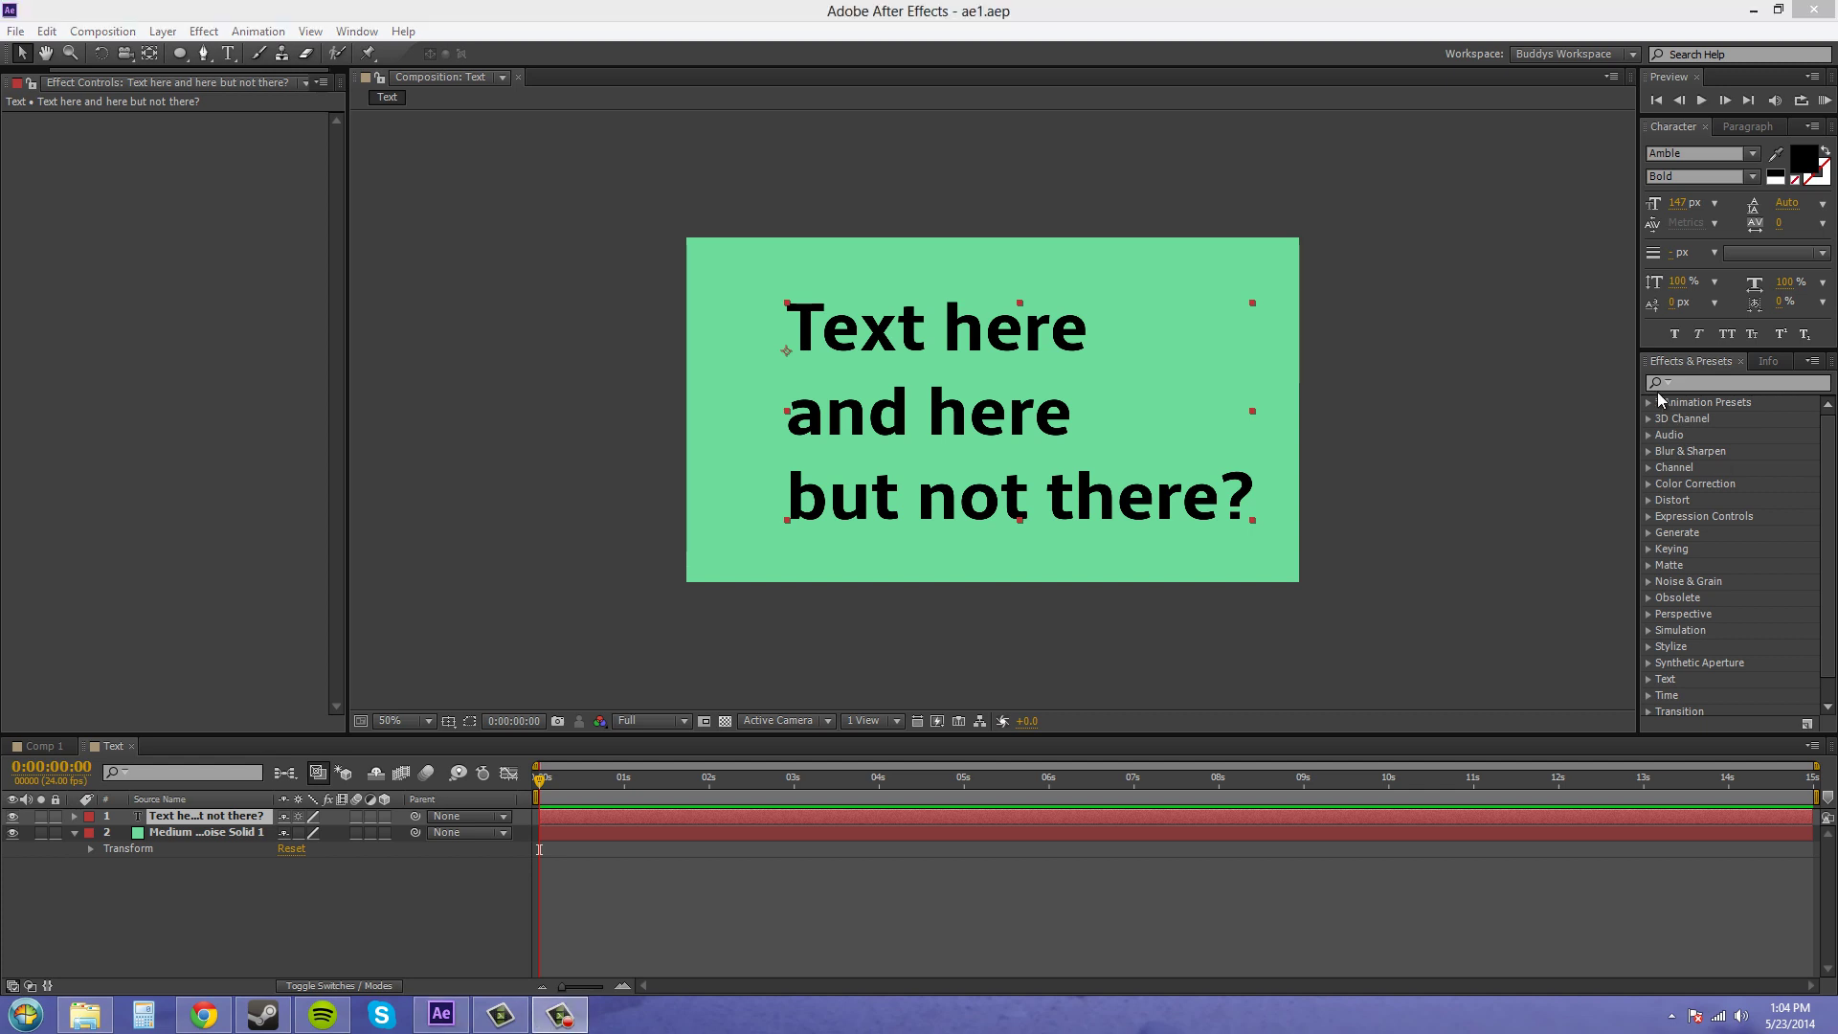
pyautogui.moveTo(1674, 134); pyautogui.dragTo(992, 109)
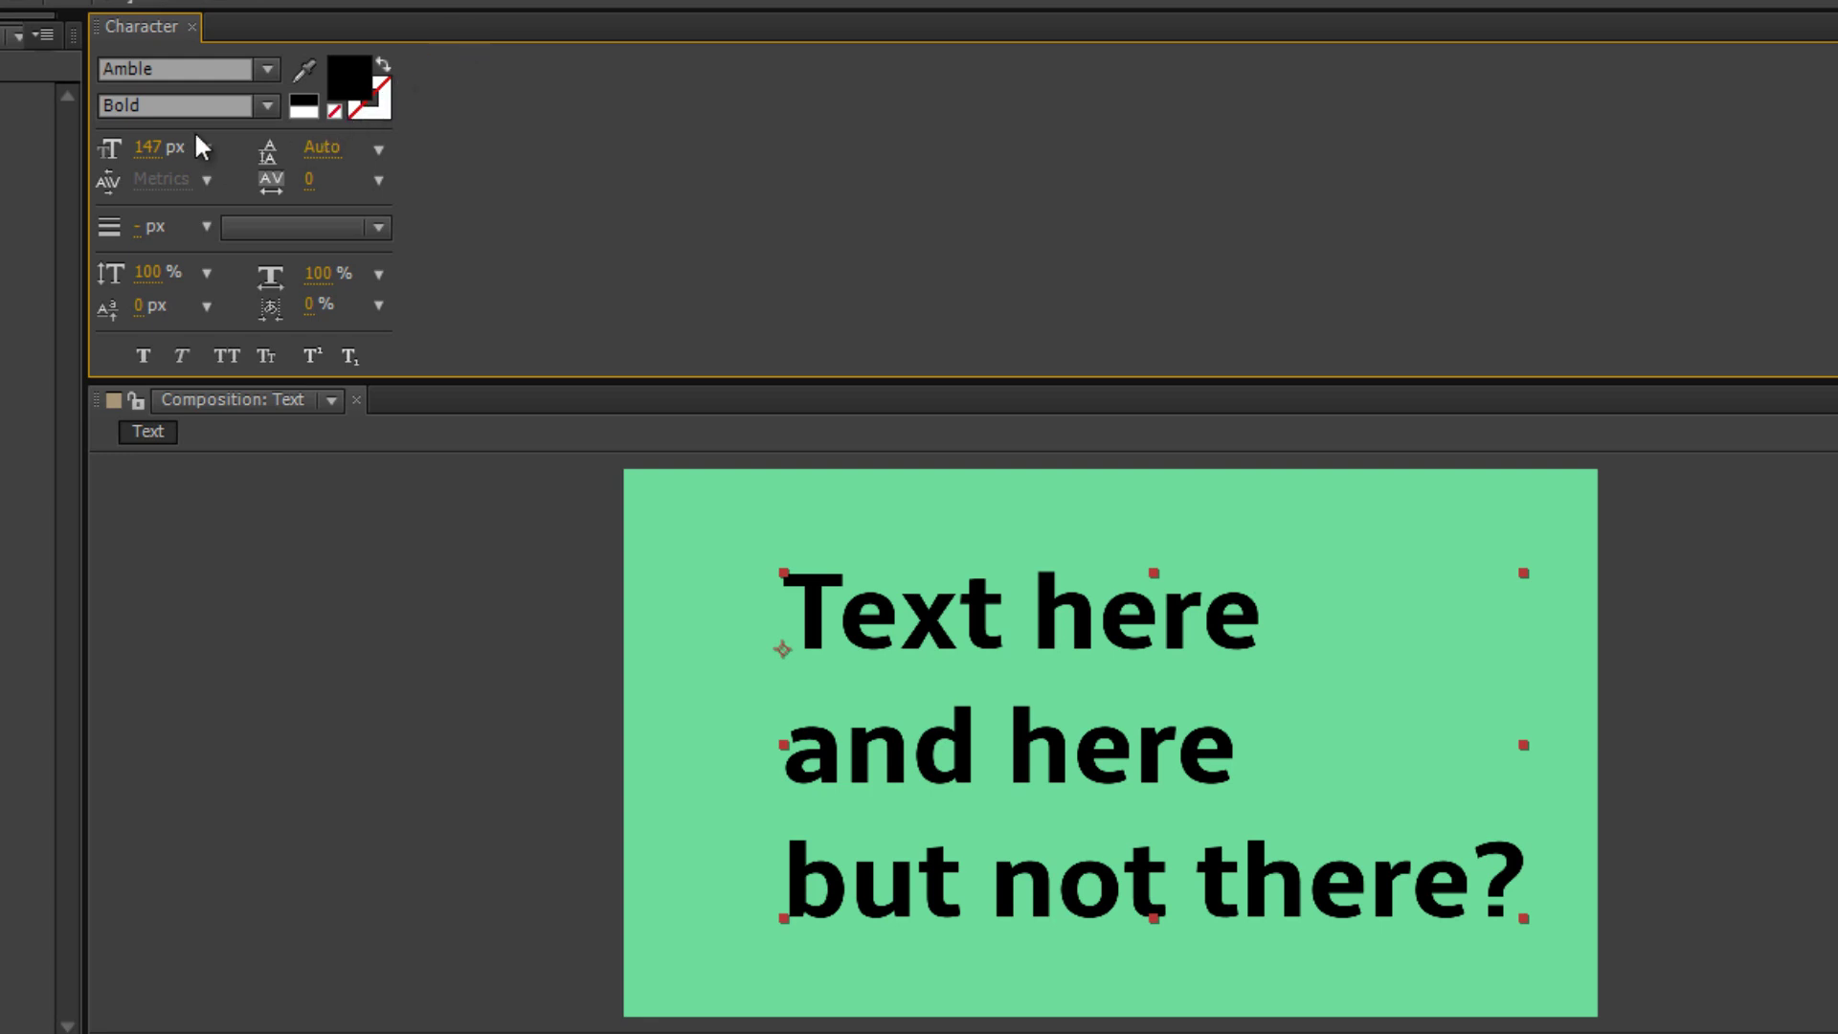
# Select all three text lines and preview Apple Chancery and neighbouring fonts using arrow keys
pyautogui.click(266, 70)
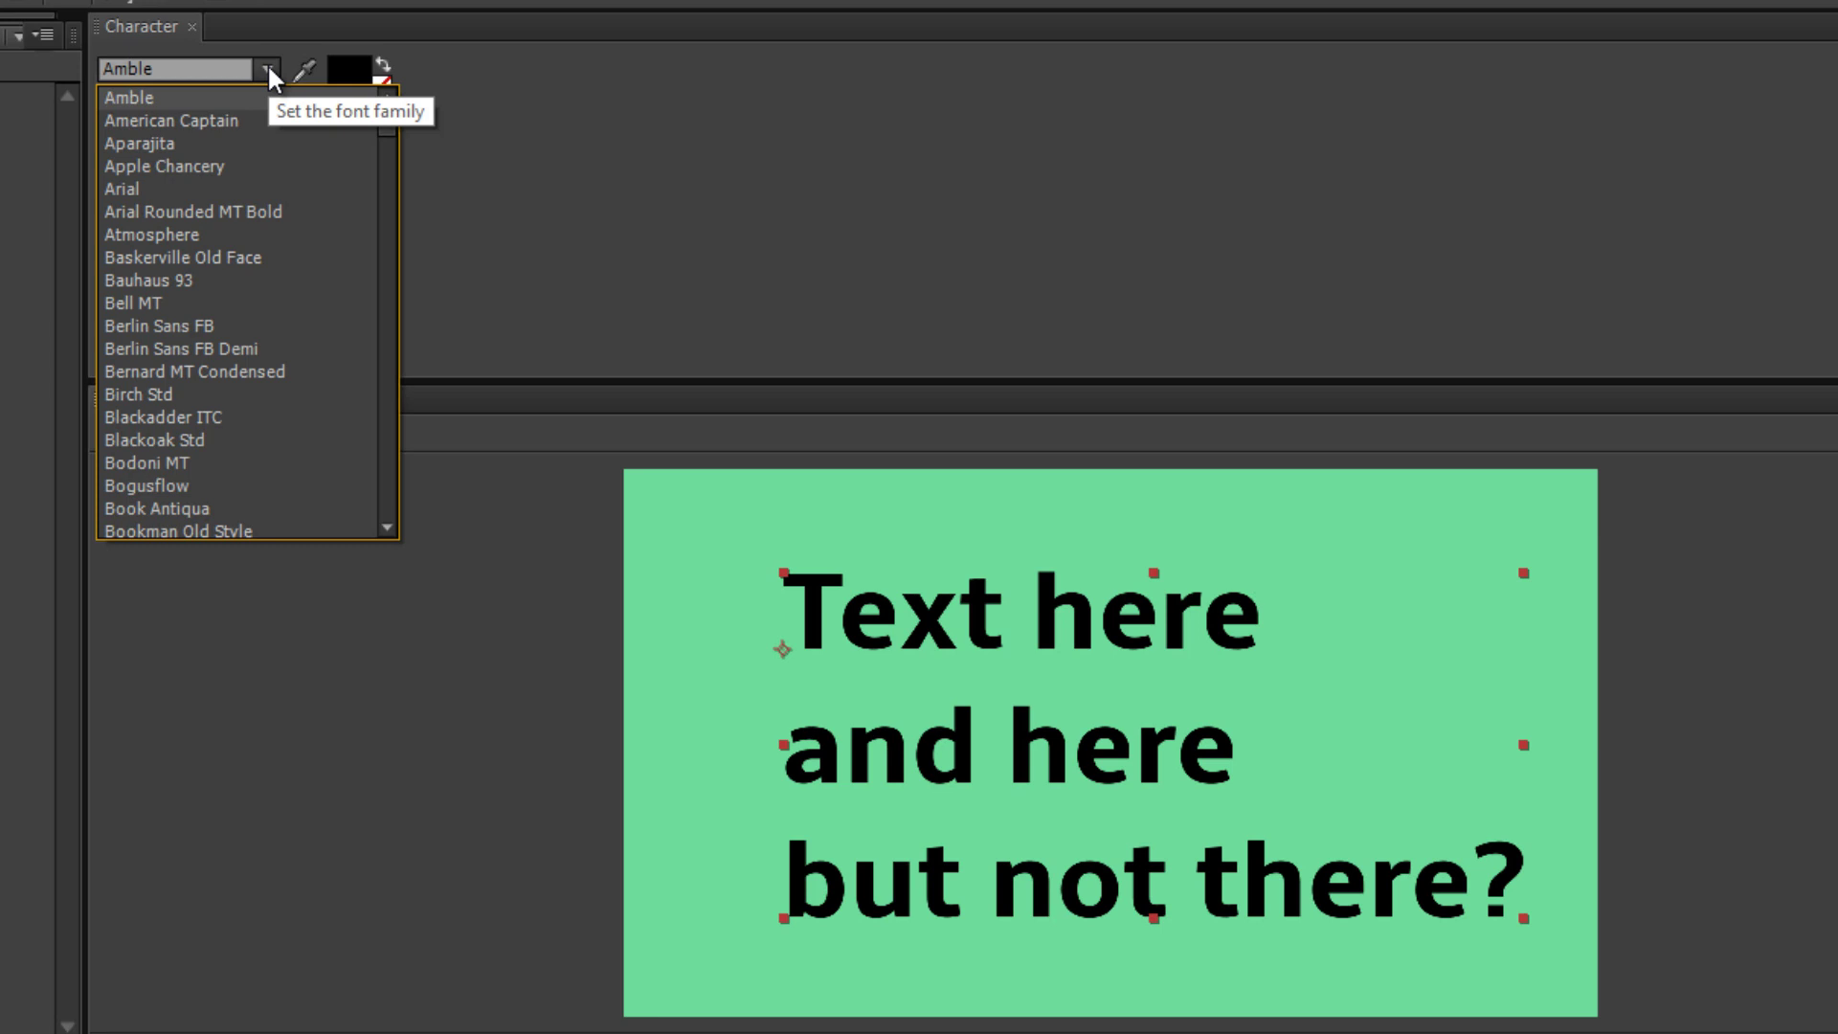
pyautogui.click(860, 620)
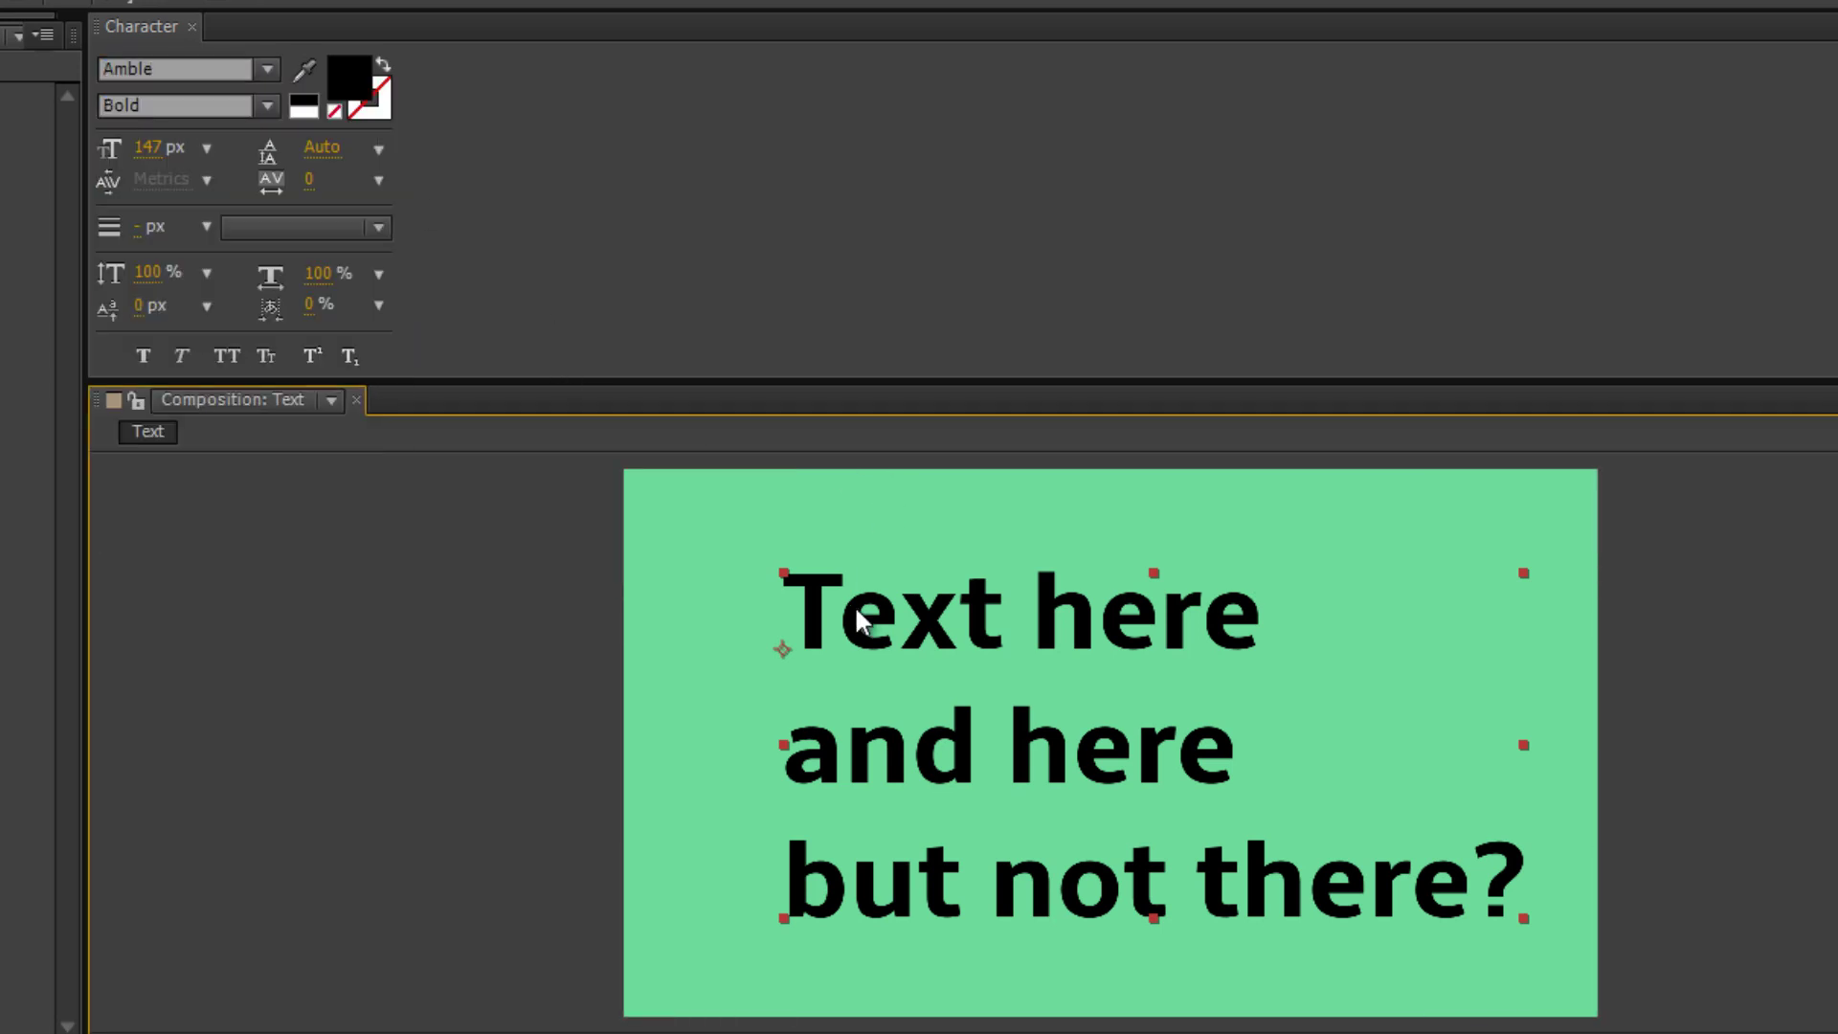
pyautogui.doubleClick(860, 620)
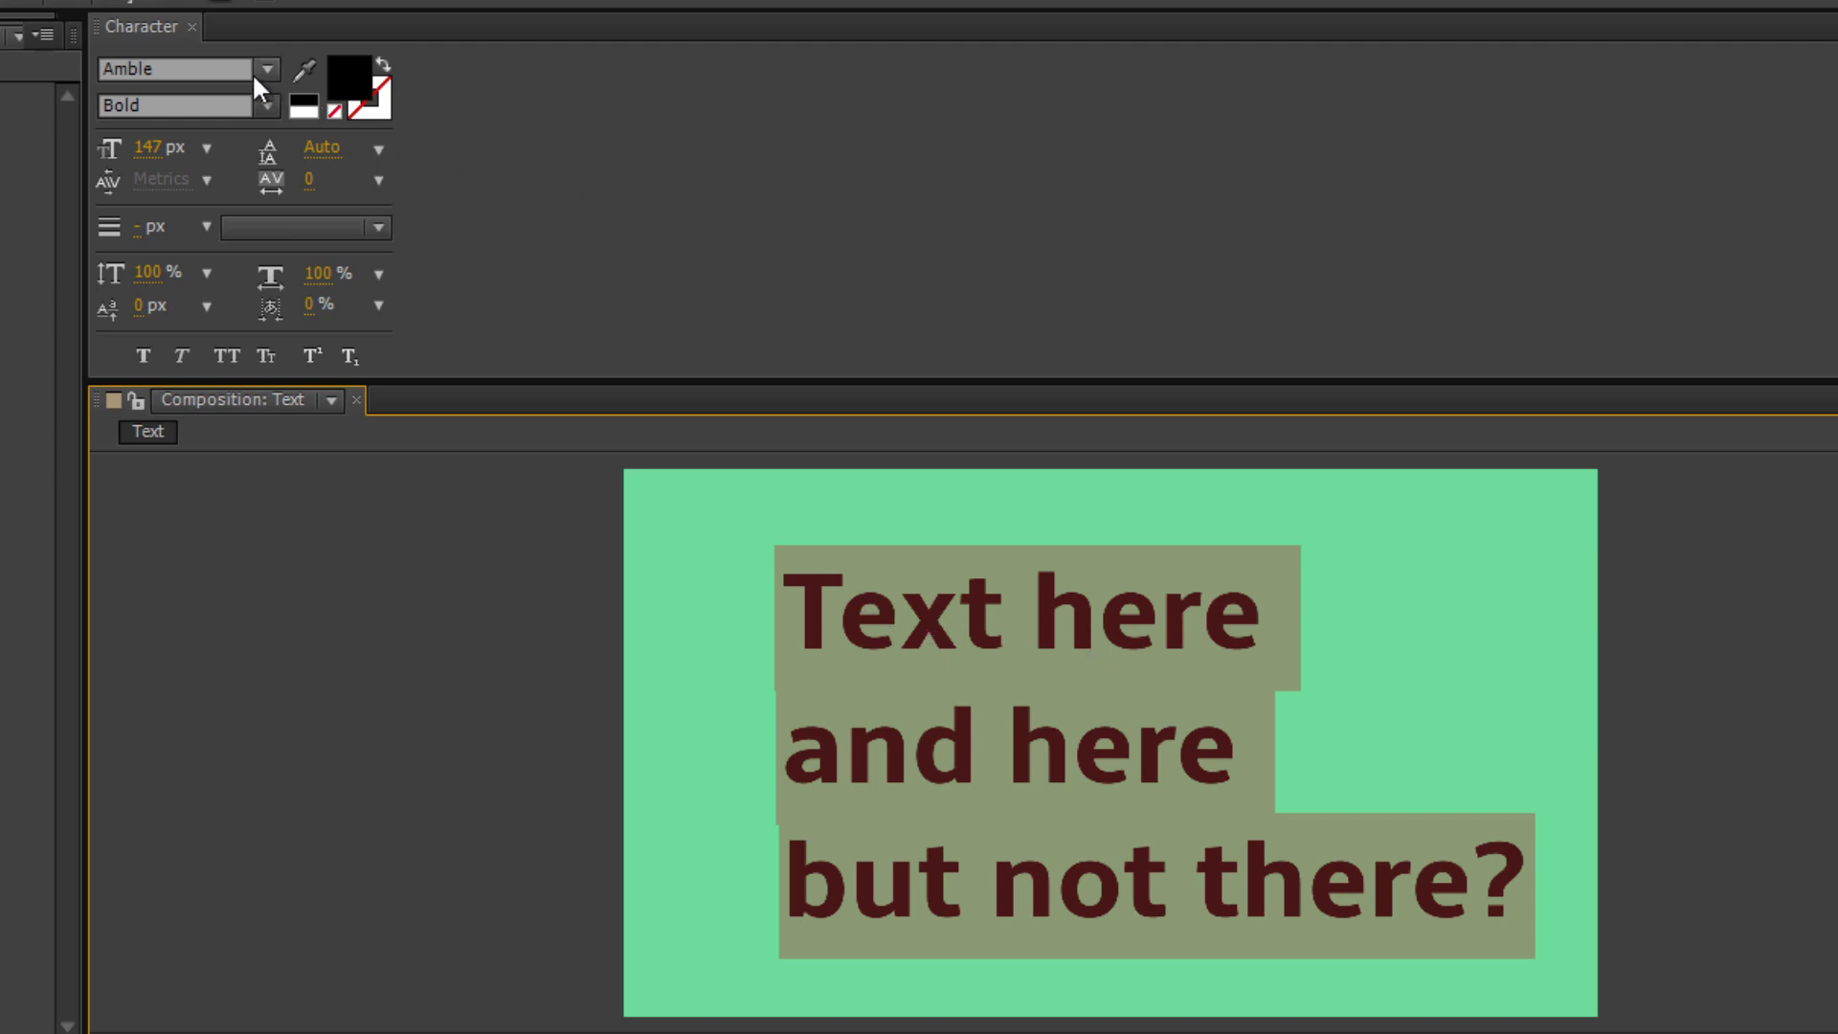
pyautogui.click(222, 72)
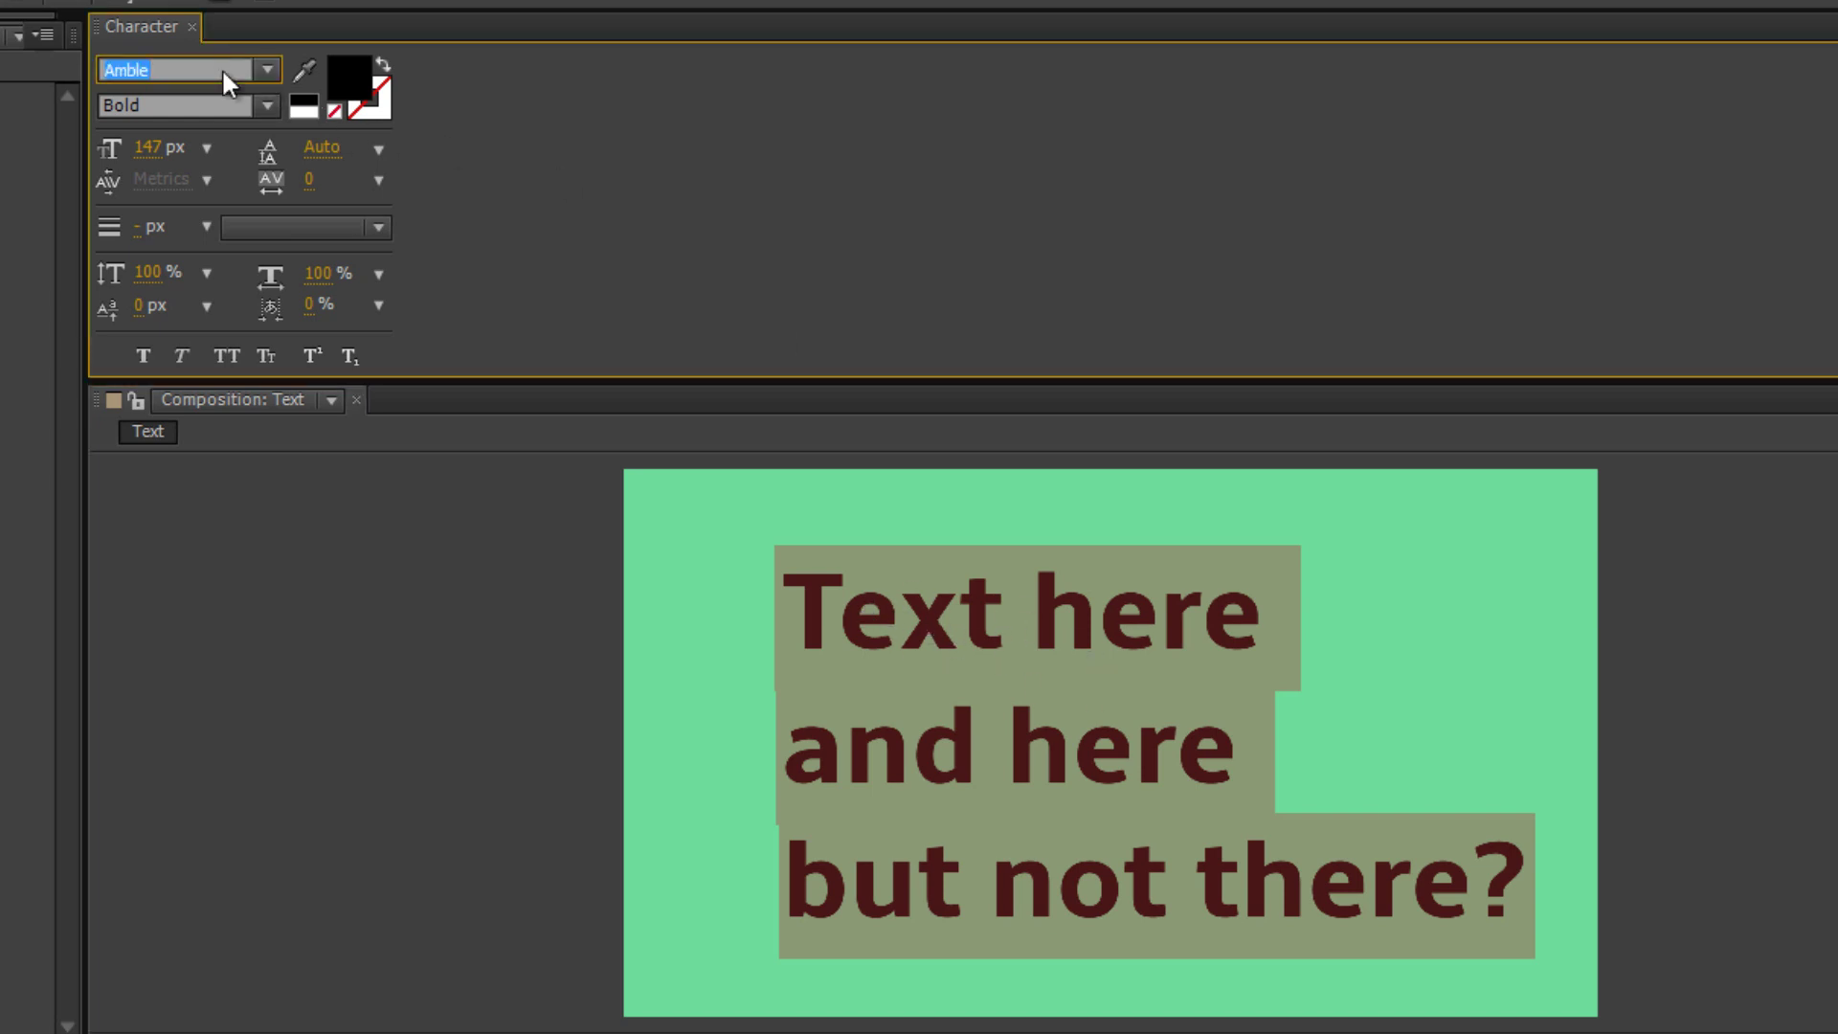
pyautogui.press('Down')
pyautogui.press('Down')
pyautogui.press('Down')
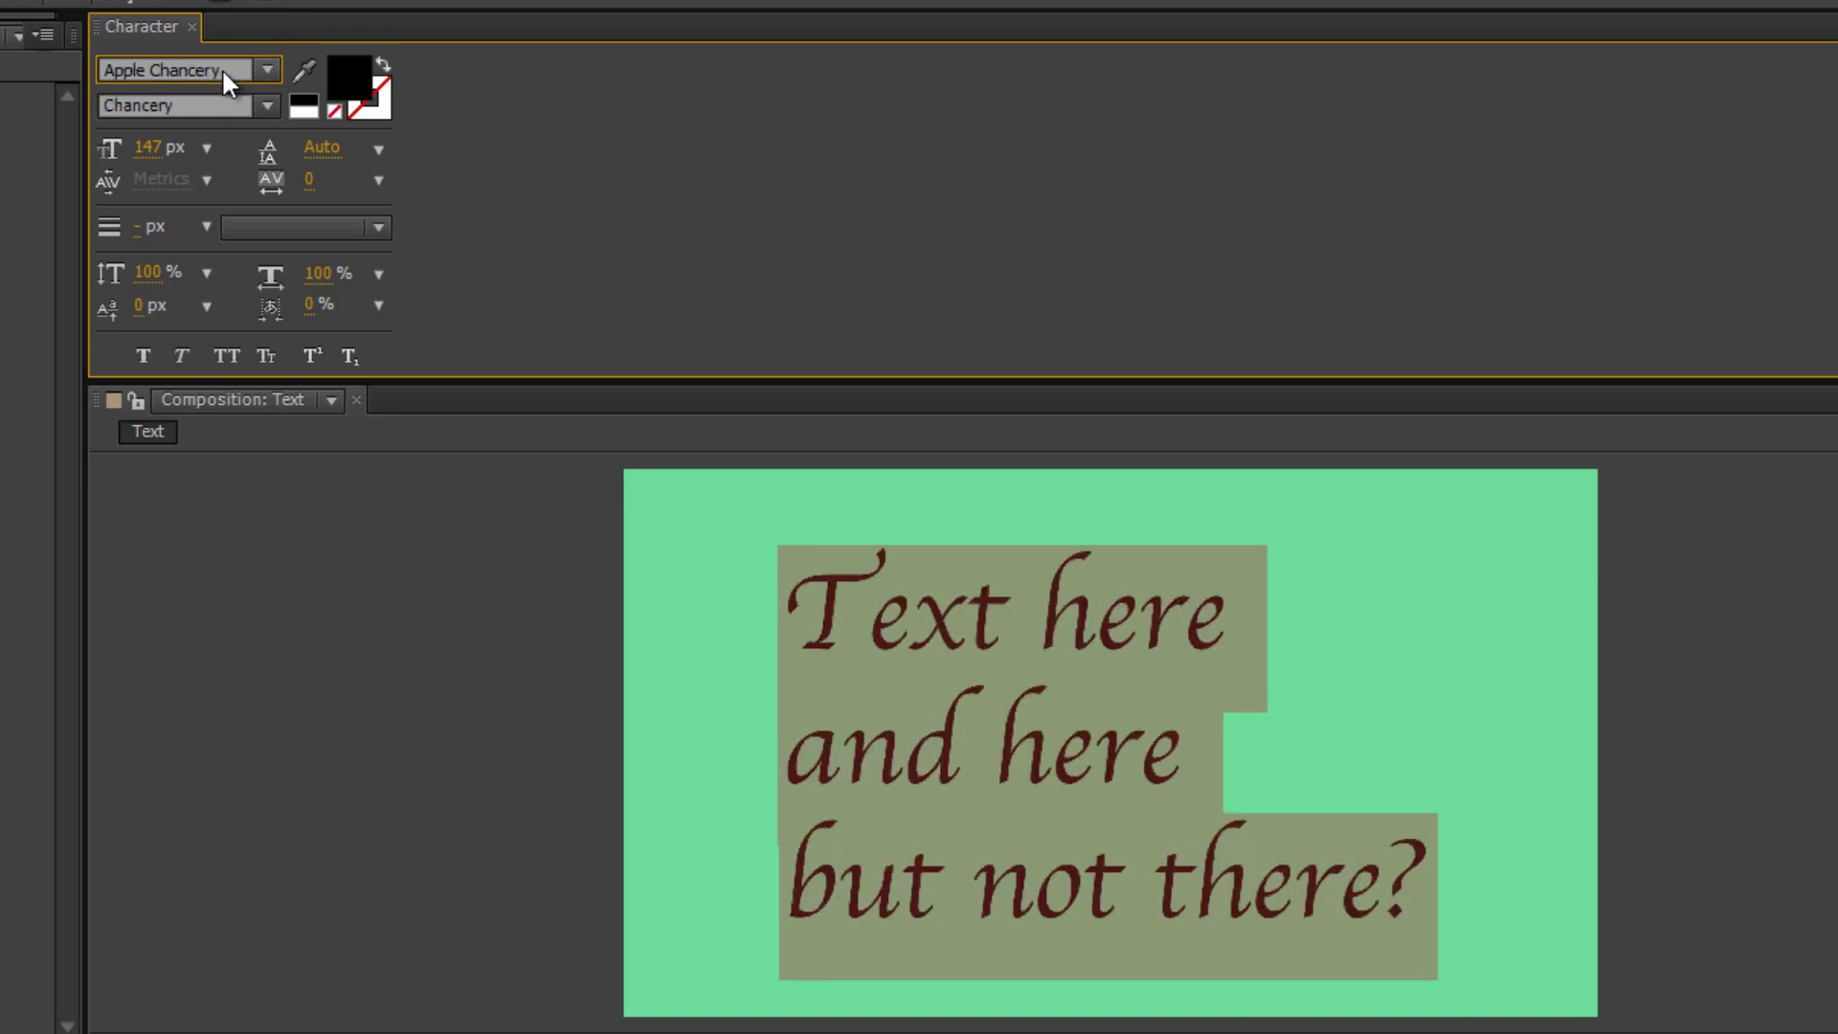
pyautogui.press('Down')
pyautogui.press('Down')
pyautogui.press('Down')
pyautogui.press('Up')
pyautogui.press('Up')
pyautogui.press('Up')
pyautogui.press('Up')
pyautogui.press('Up')
pyautogui.press('Up')
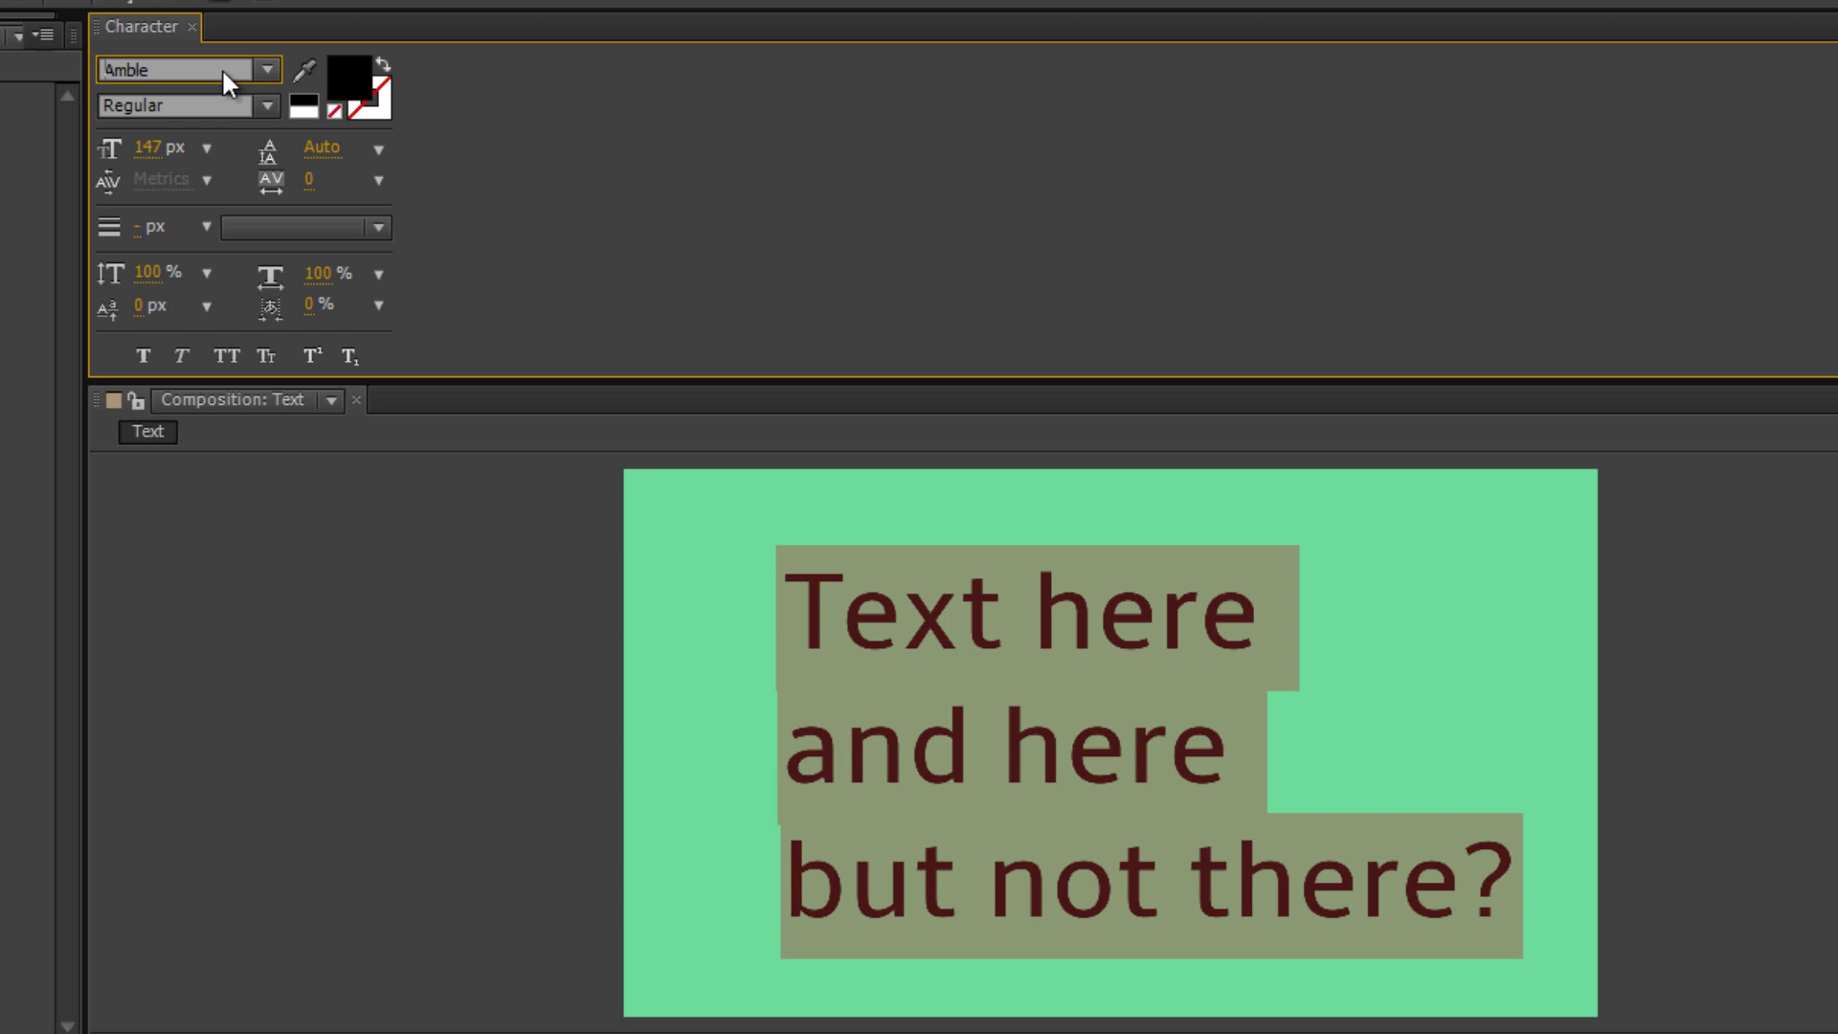
pyautogui.click(1118, 715)
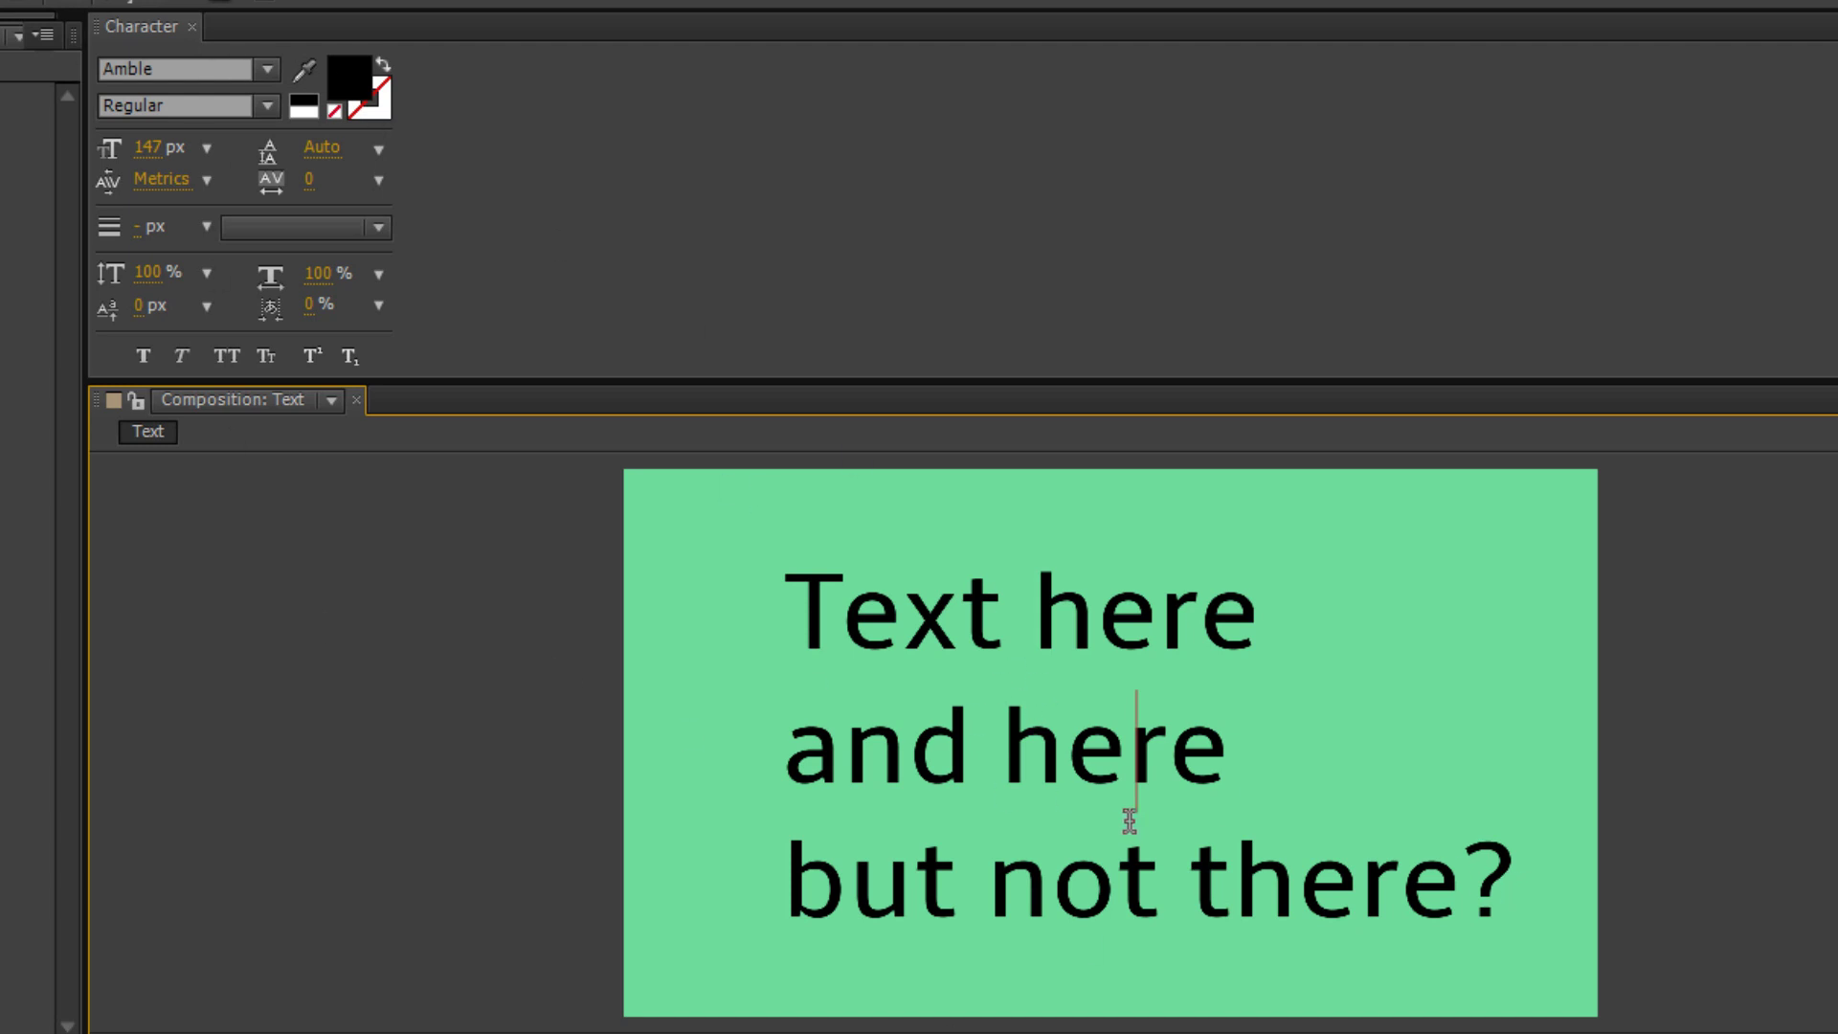
# Select all the text, apply Bell MT, then switch the font back to Amble Regular
pyautogui.doubleClick(1508, 881)
pyautogui.hotkey('ctrl', 'a')
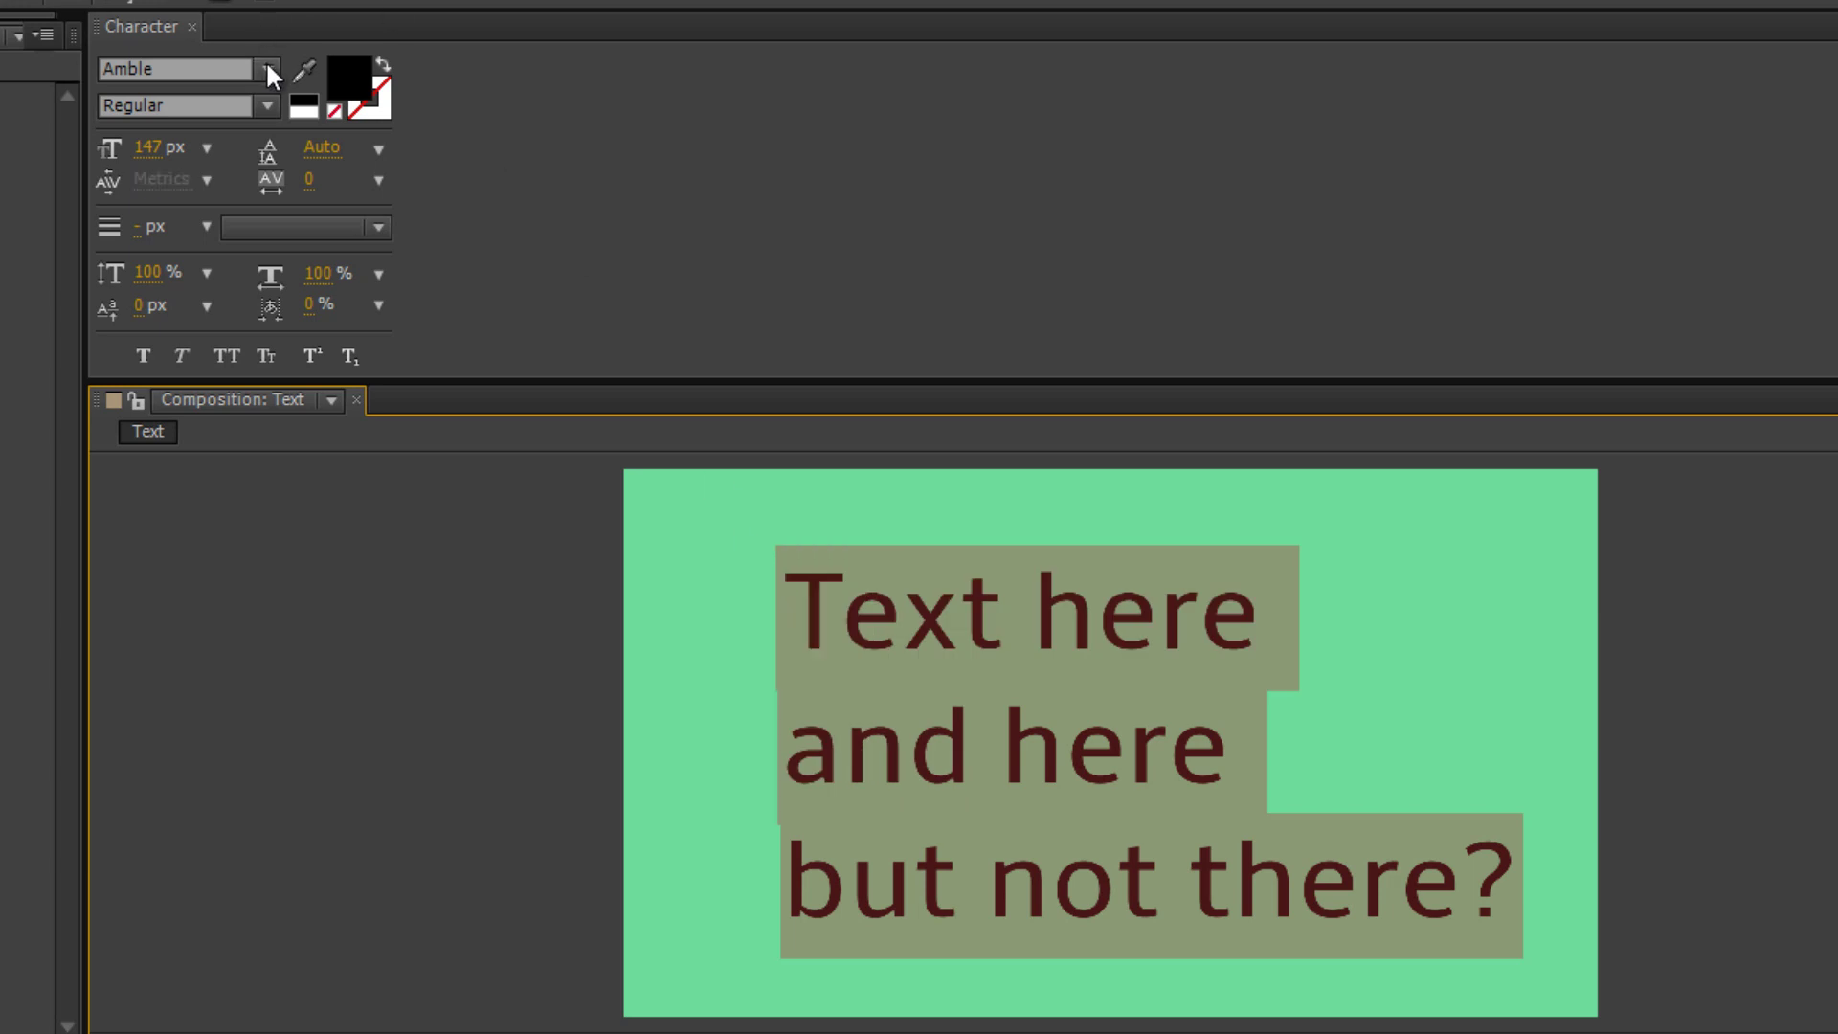
pyautogui.click(267, 69)
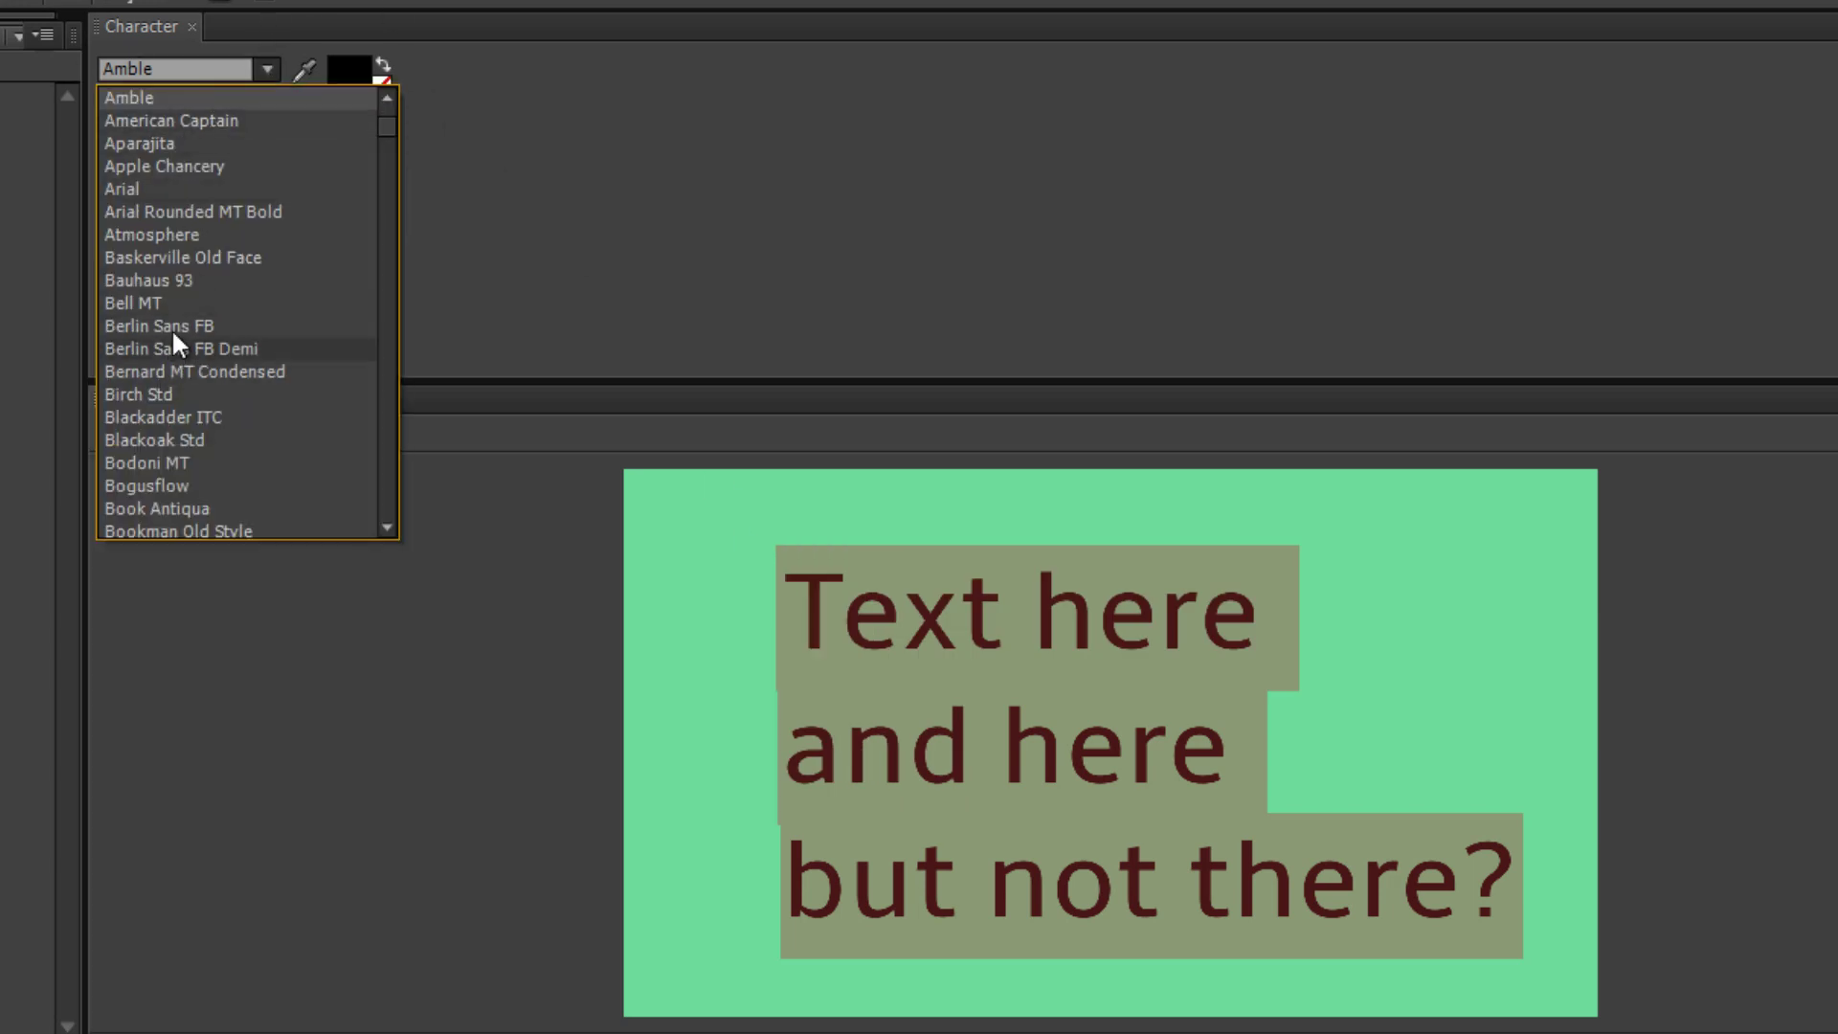
pyautogui.click(175, 302)
pyautogui.click(269, 70)
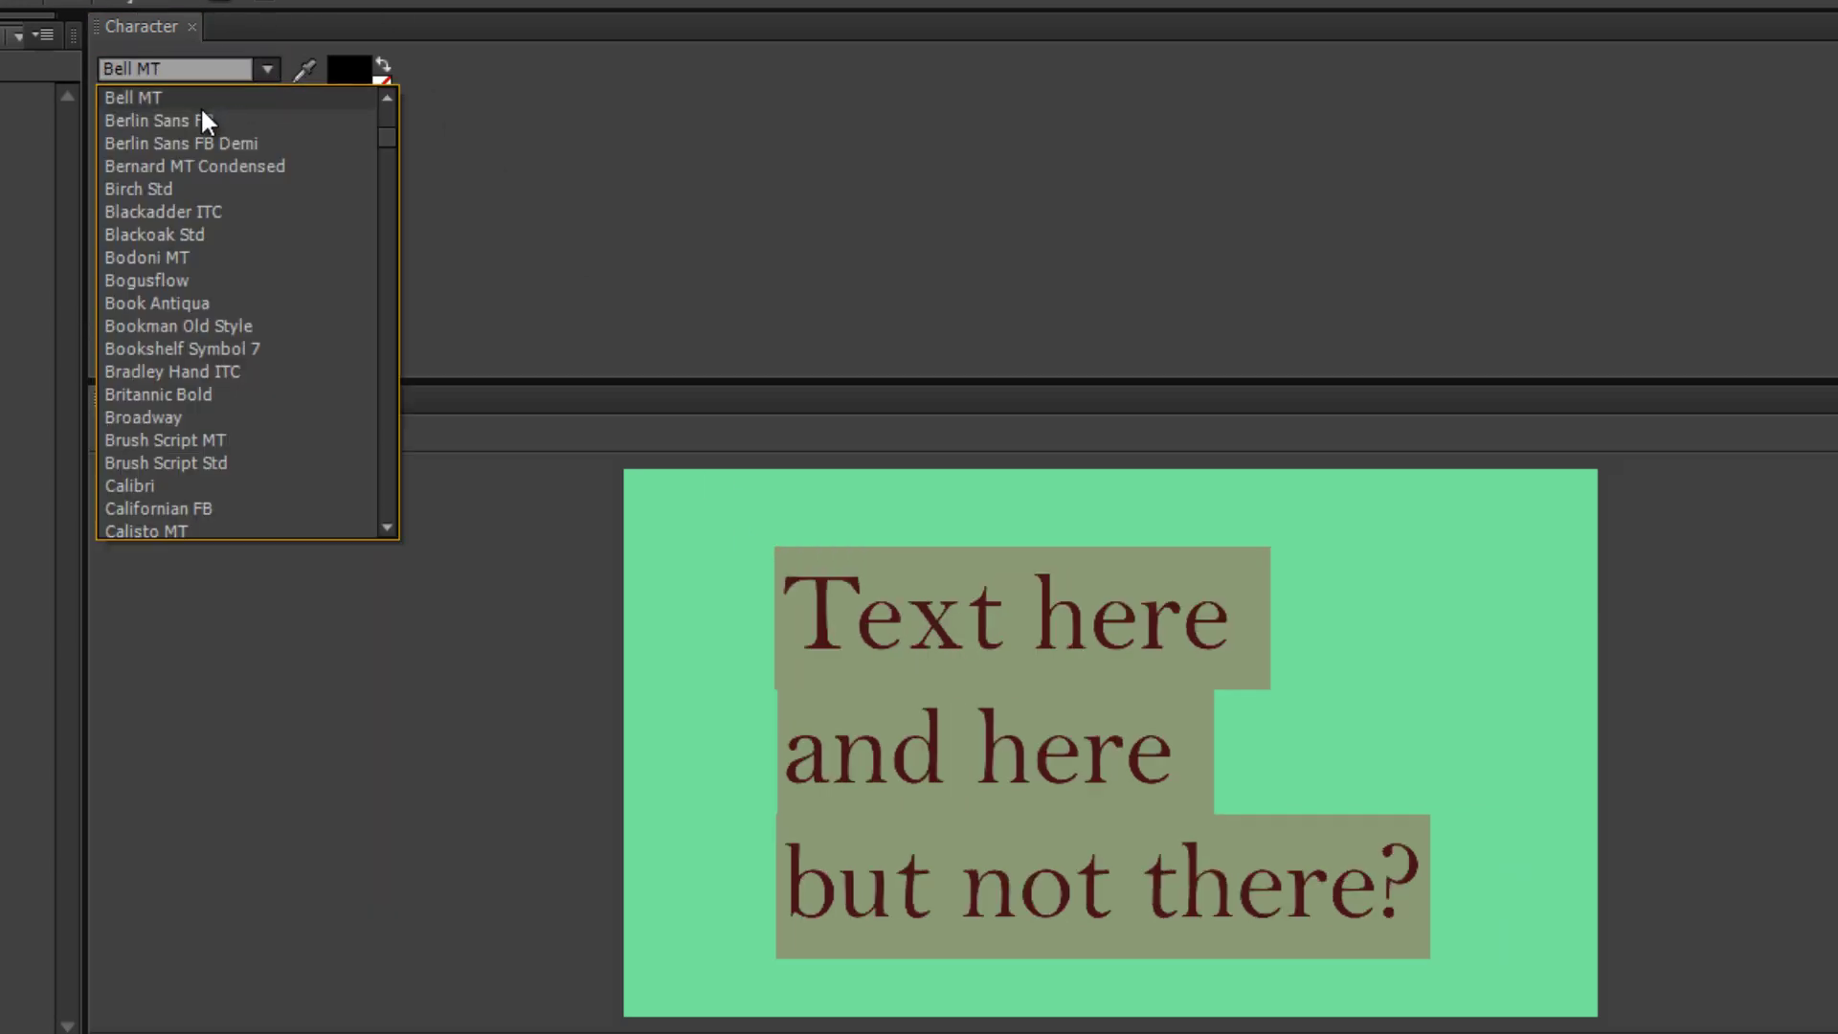
pyautogui.scroll(3, 197, 107)
pyautogui.click(146, 96)
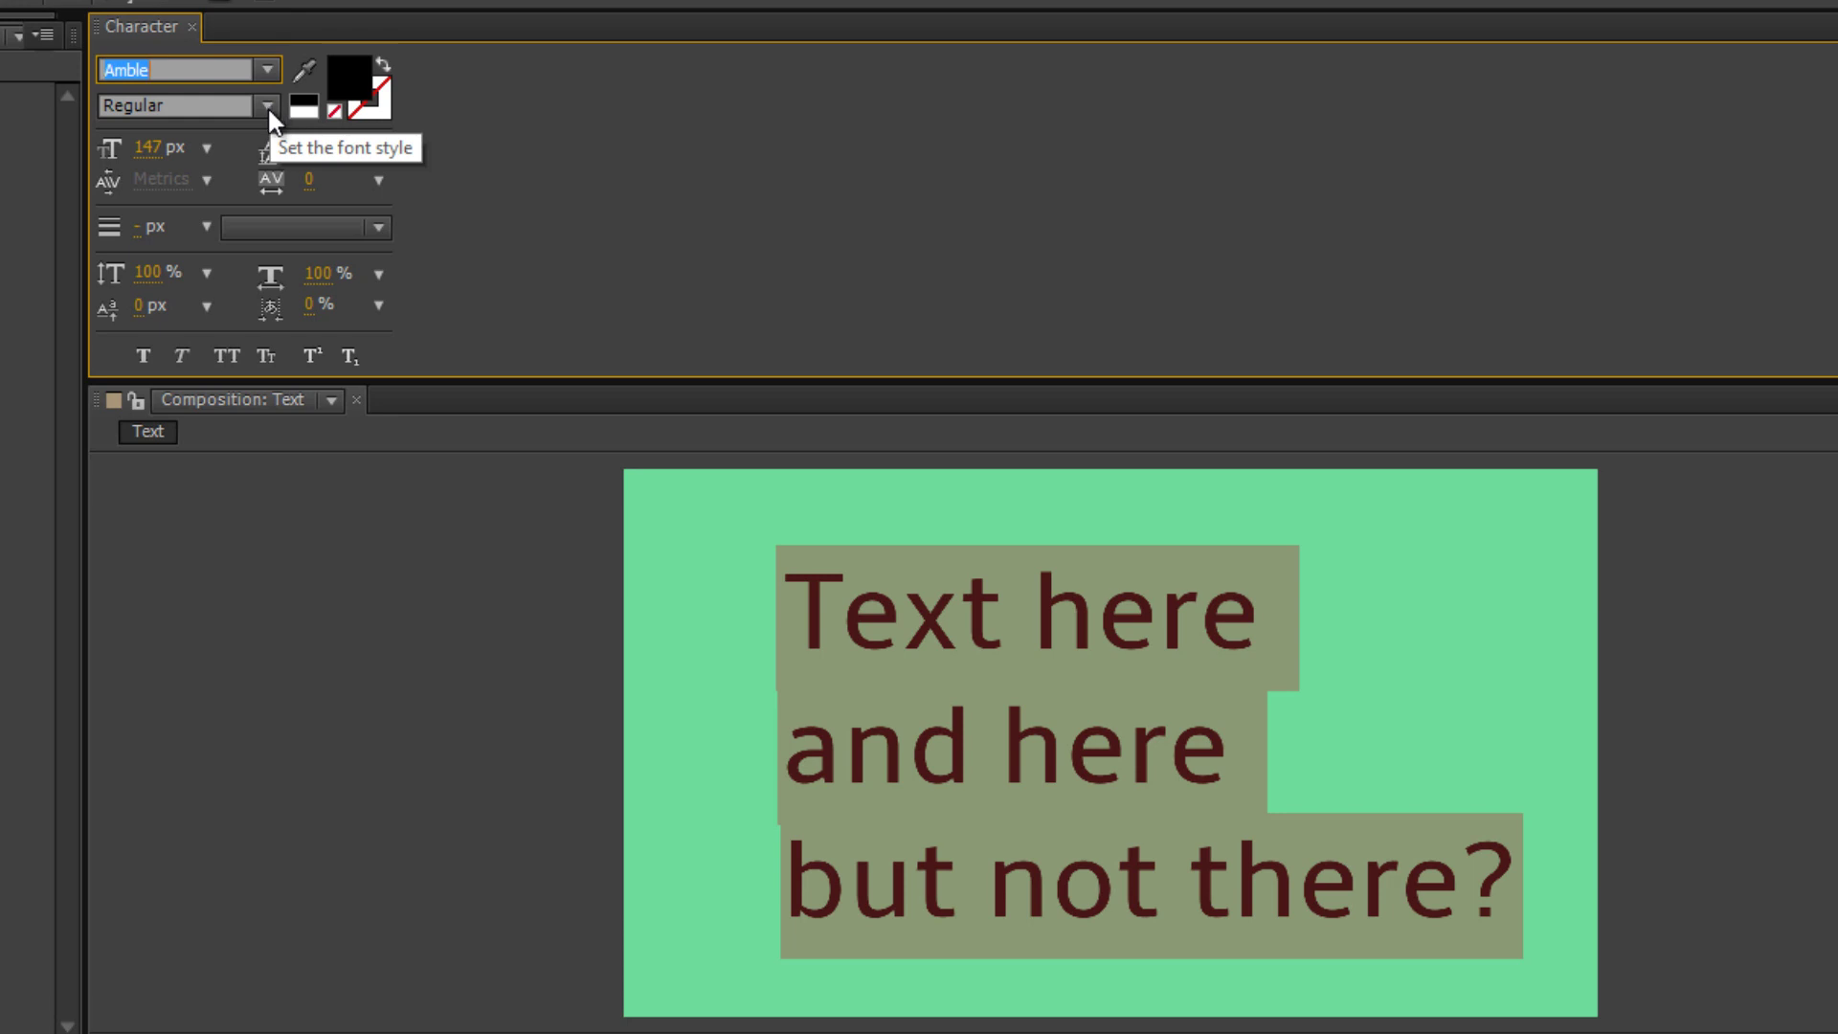
pyautogui.click(269, 105)
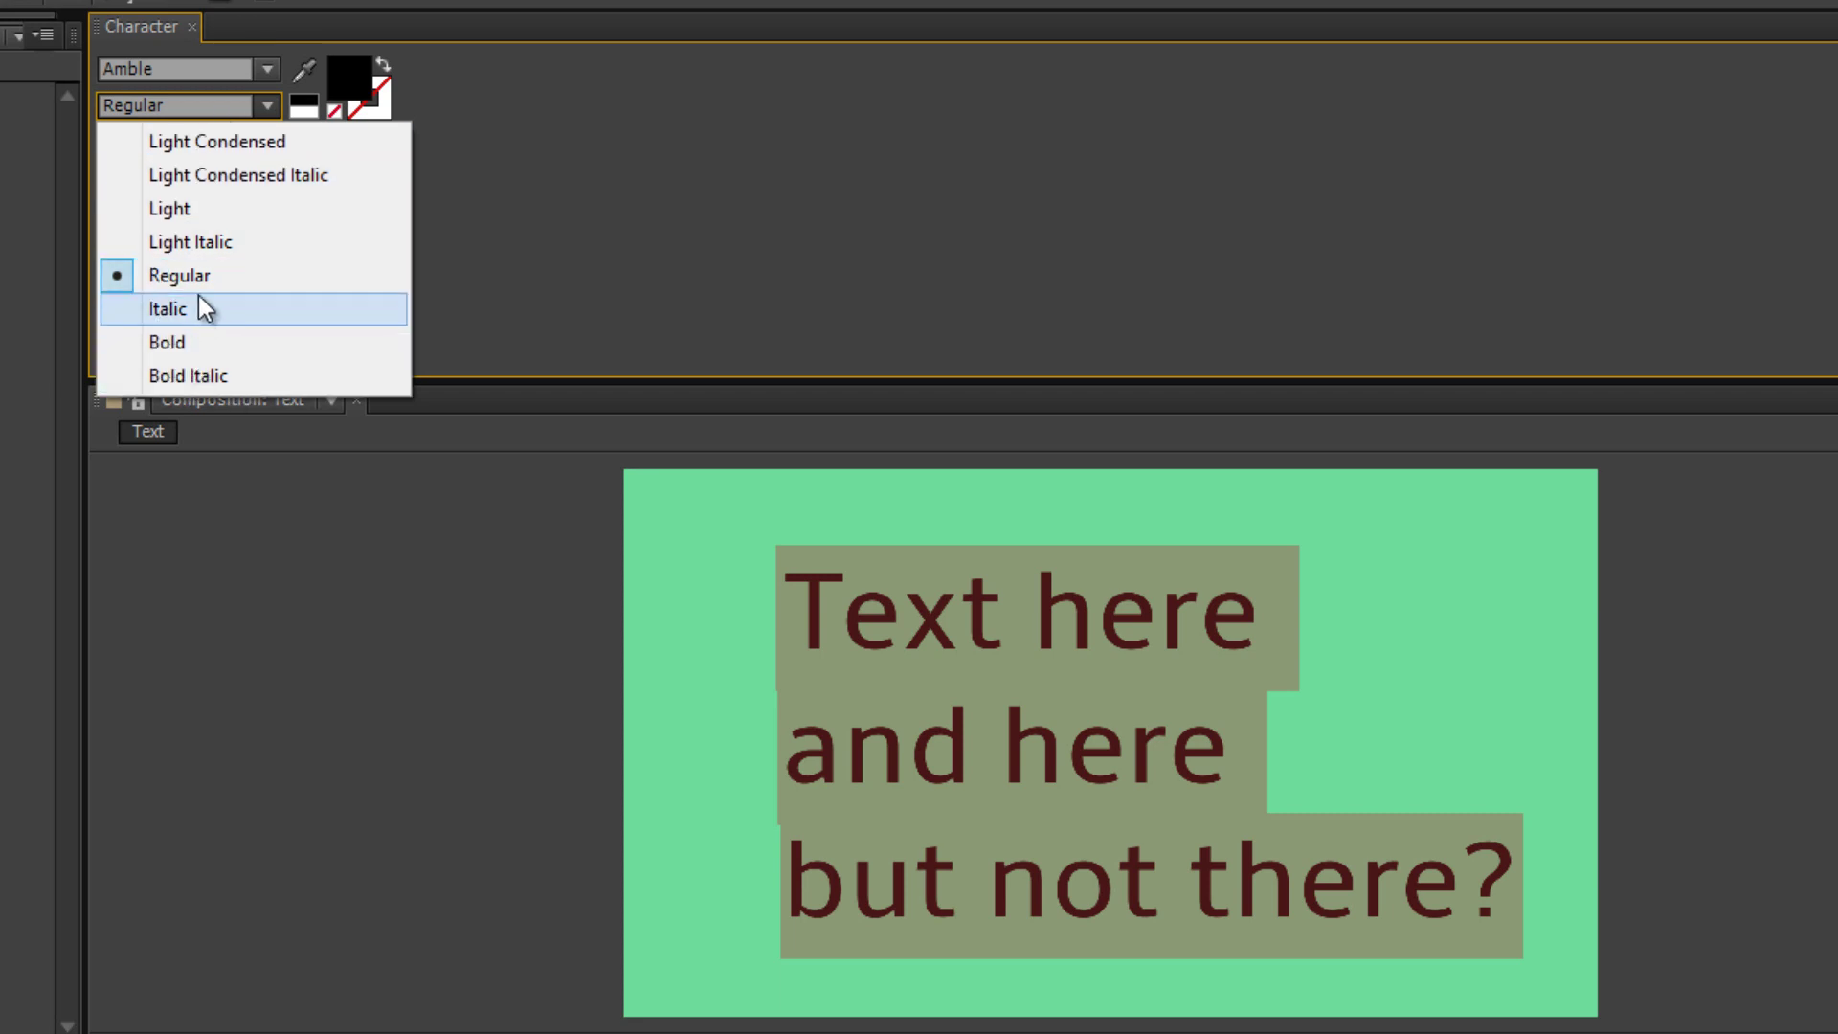
pyautogui.click(187, 335)
pyautogui.click(277, 109)
pyautogui.click(216, 144)
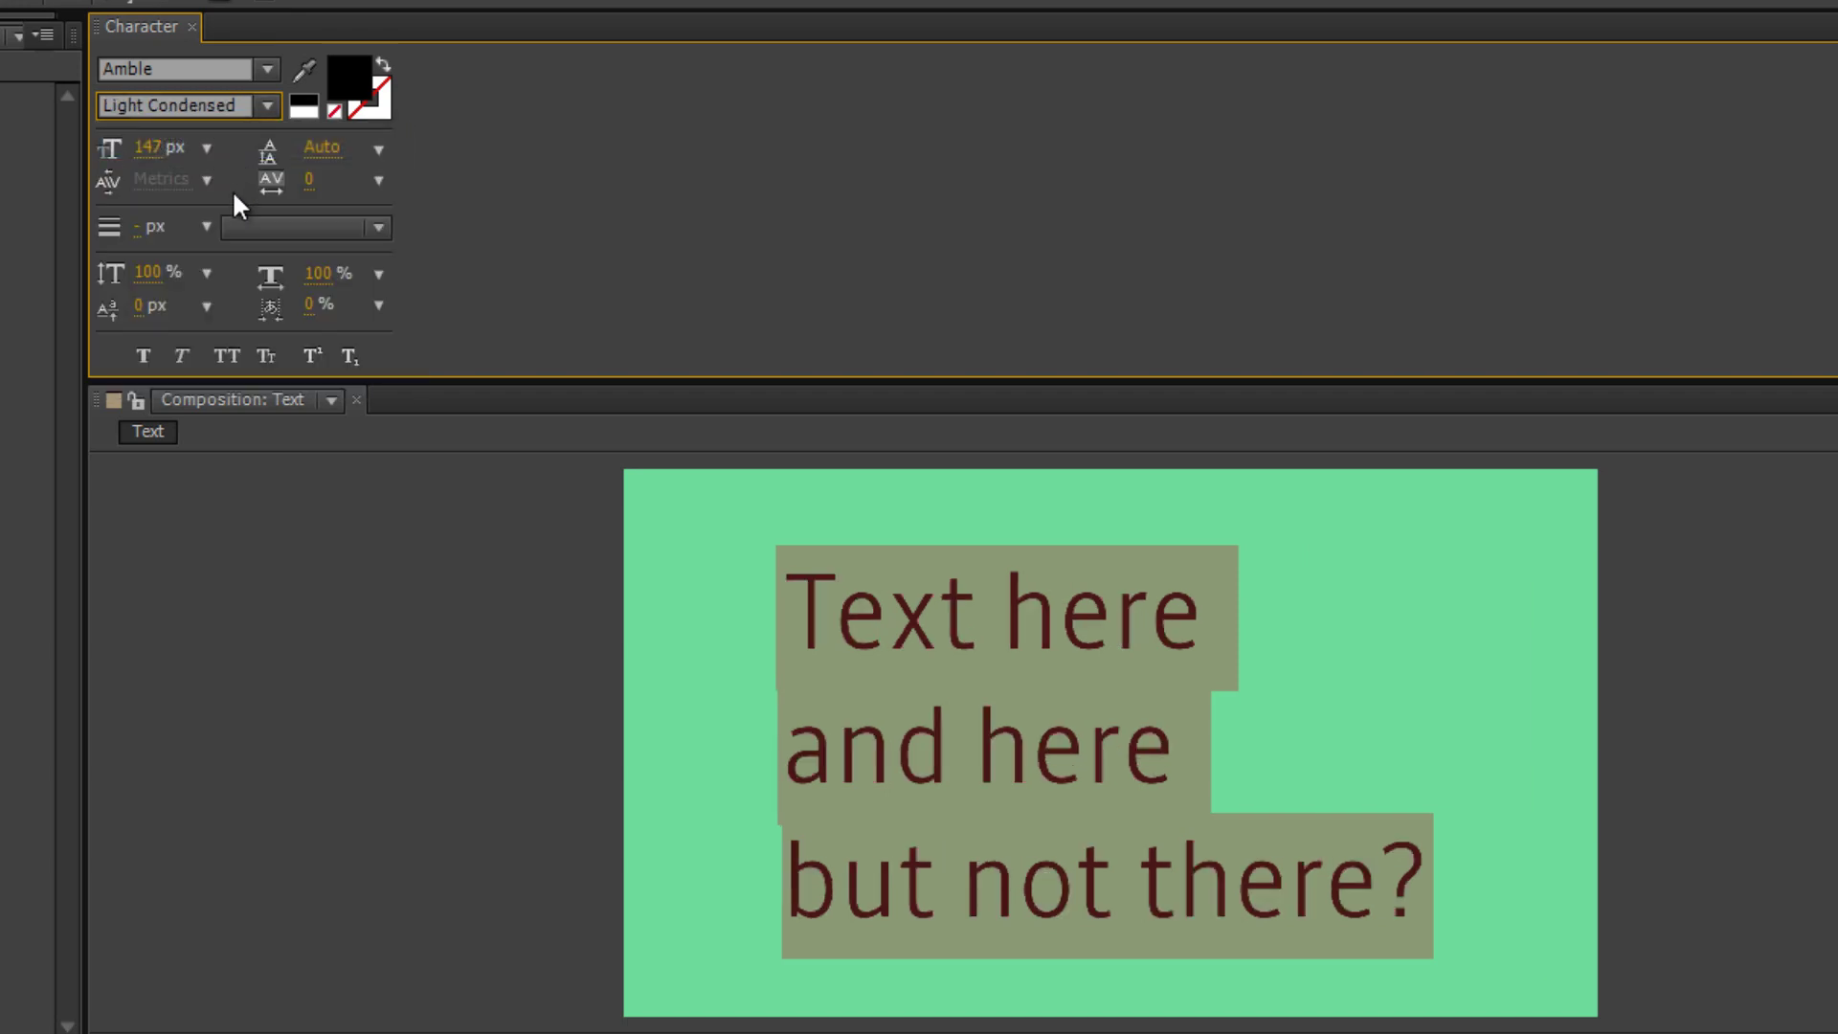
pyautogui.click(268, 106)
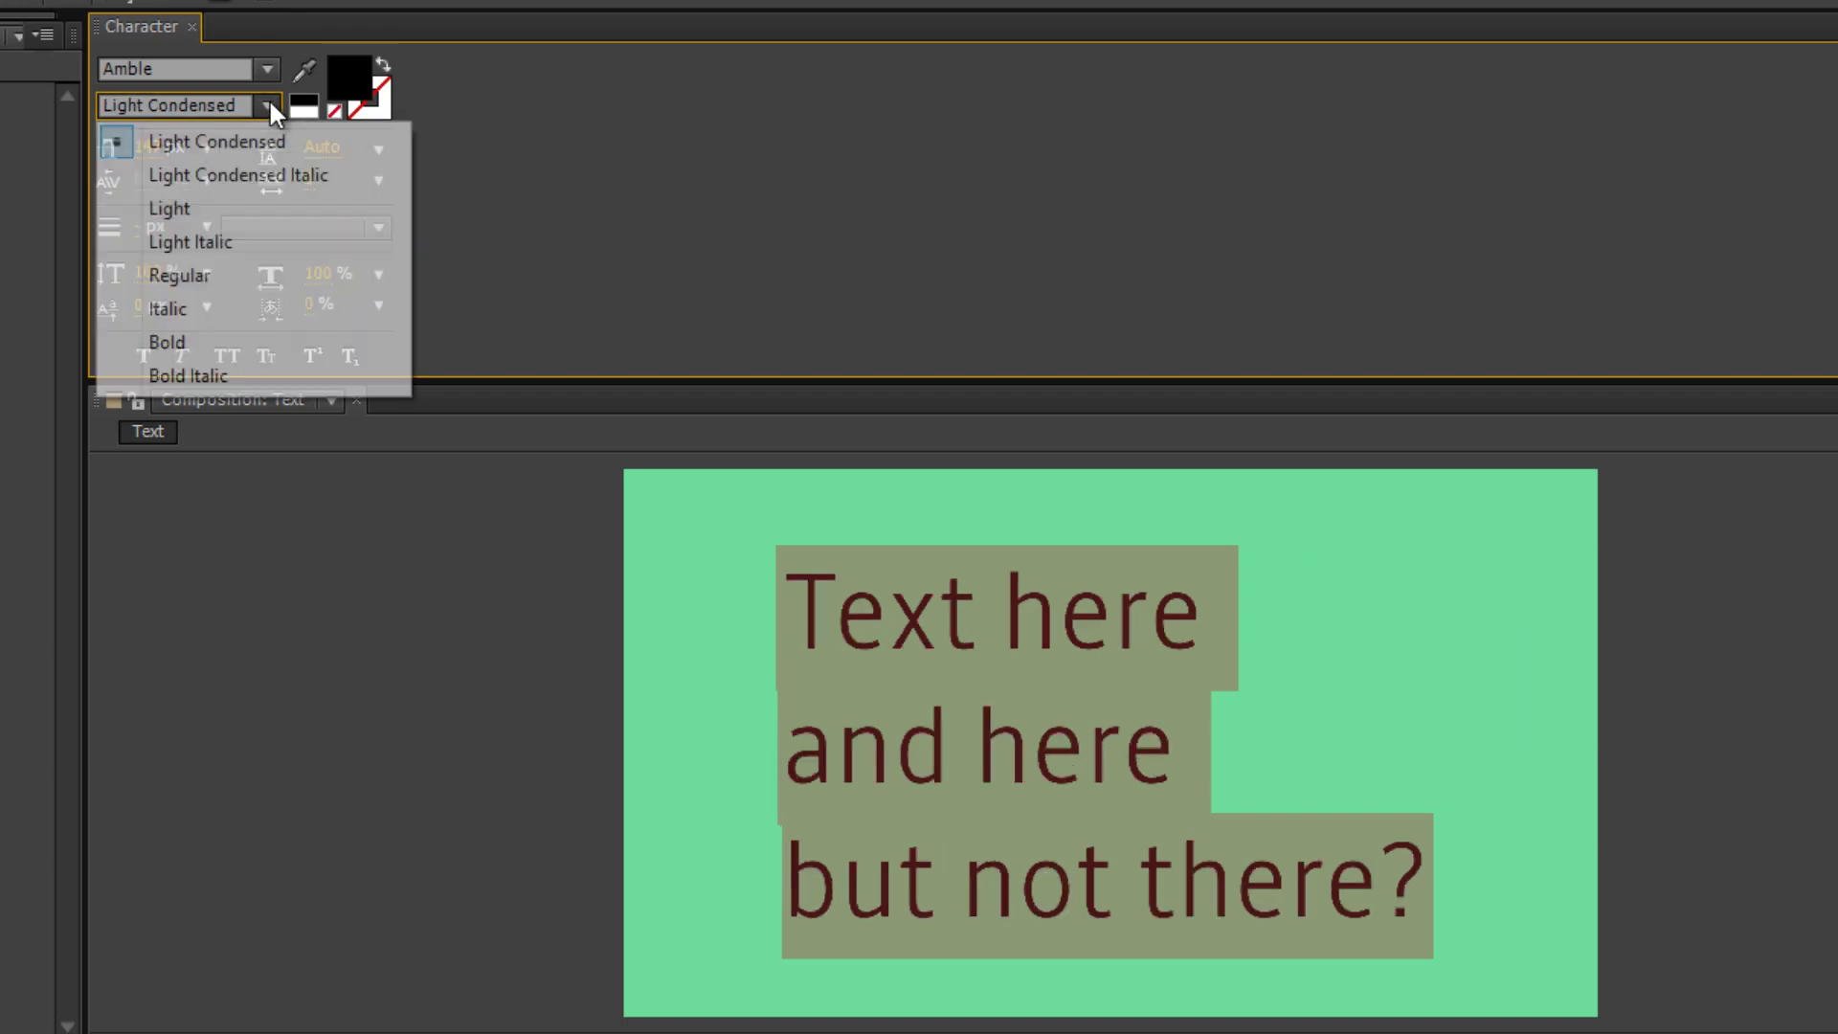
pyautogui.click(197, 276)
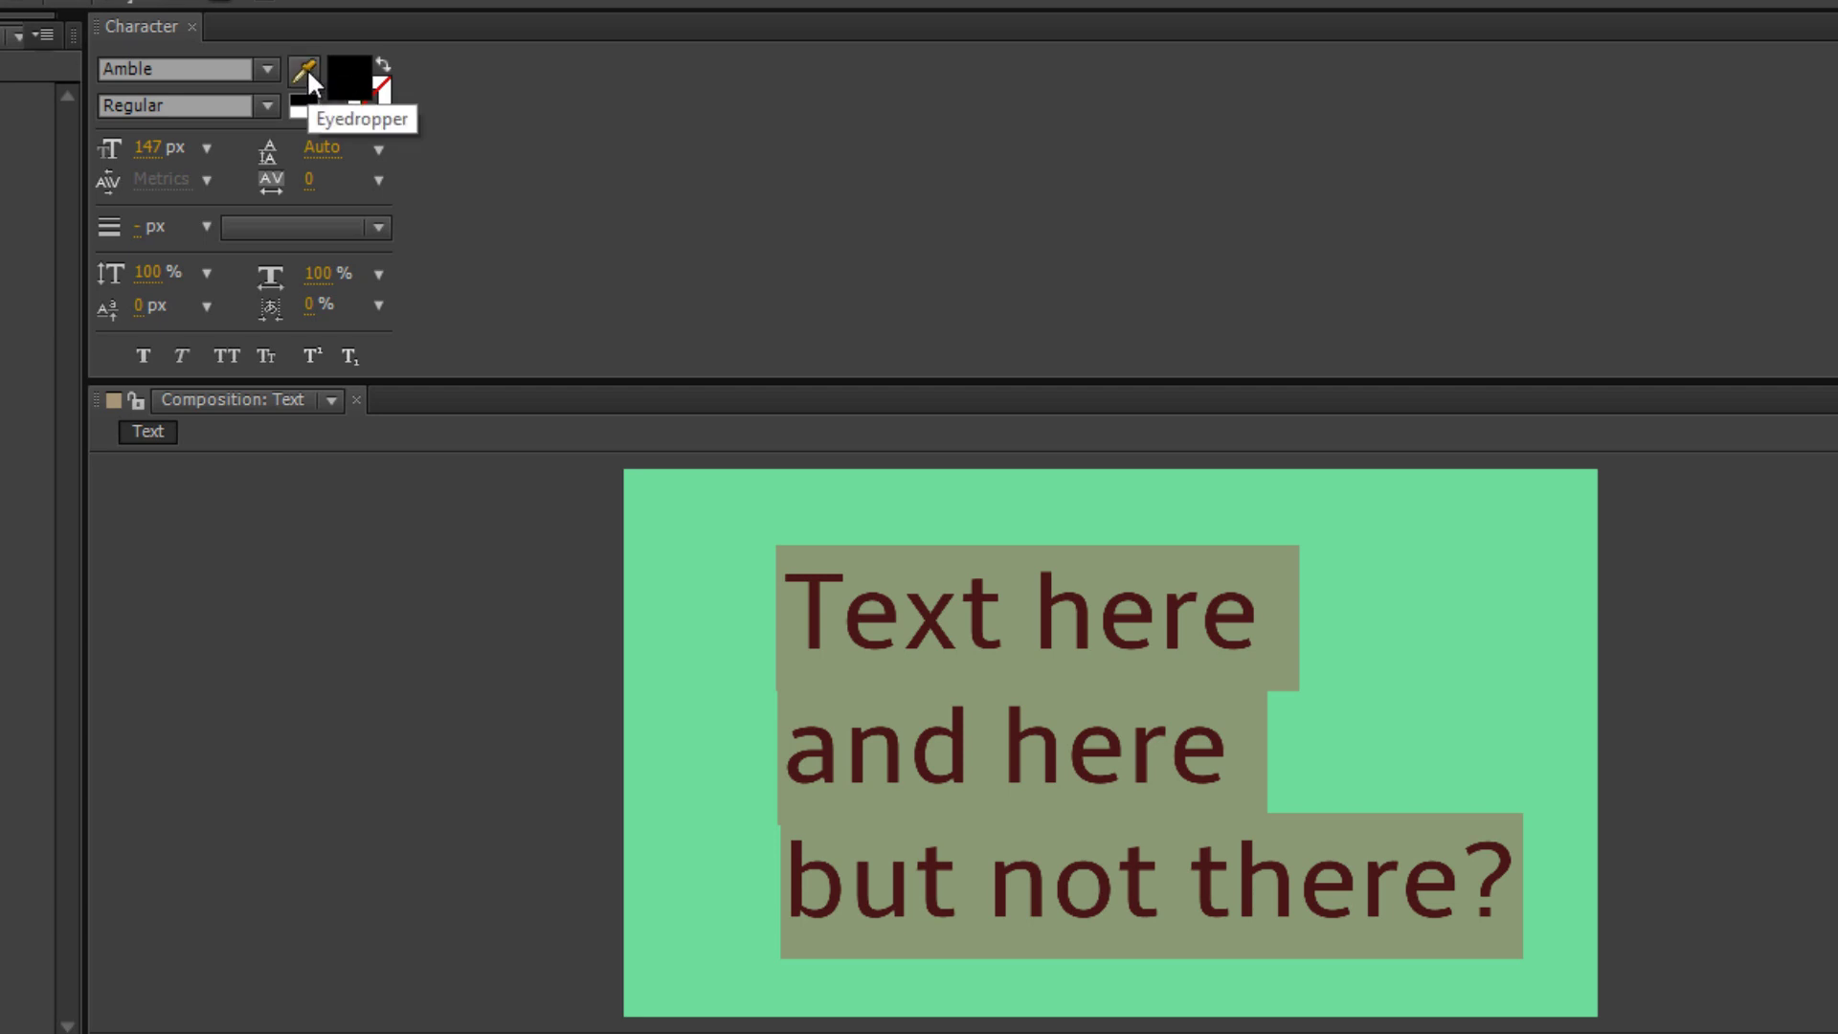
pyautogui.click(307, 65)
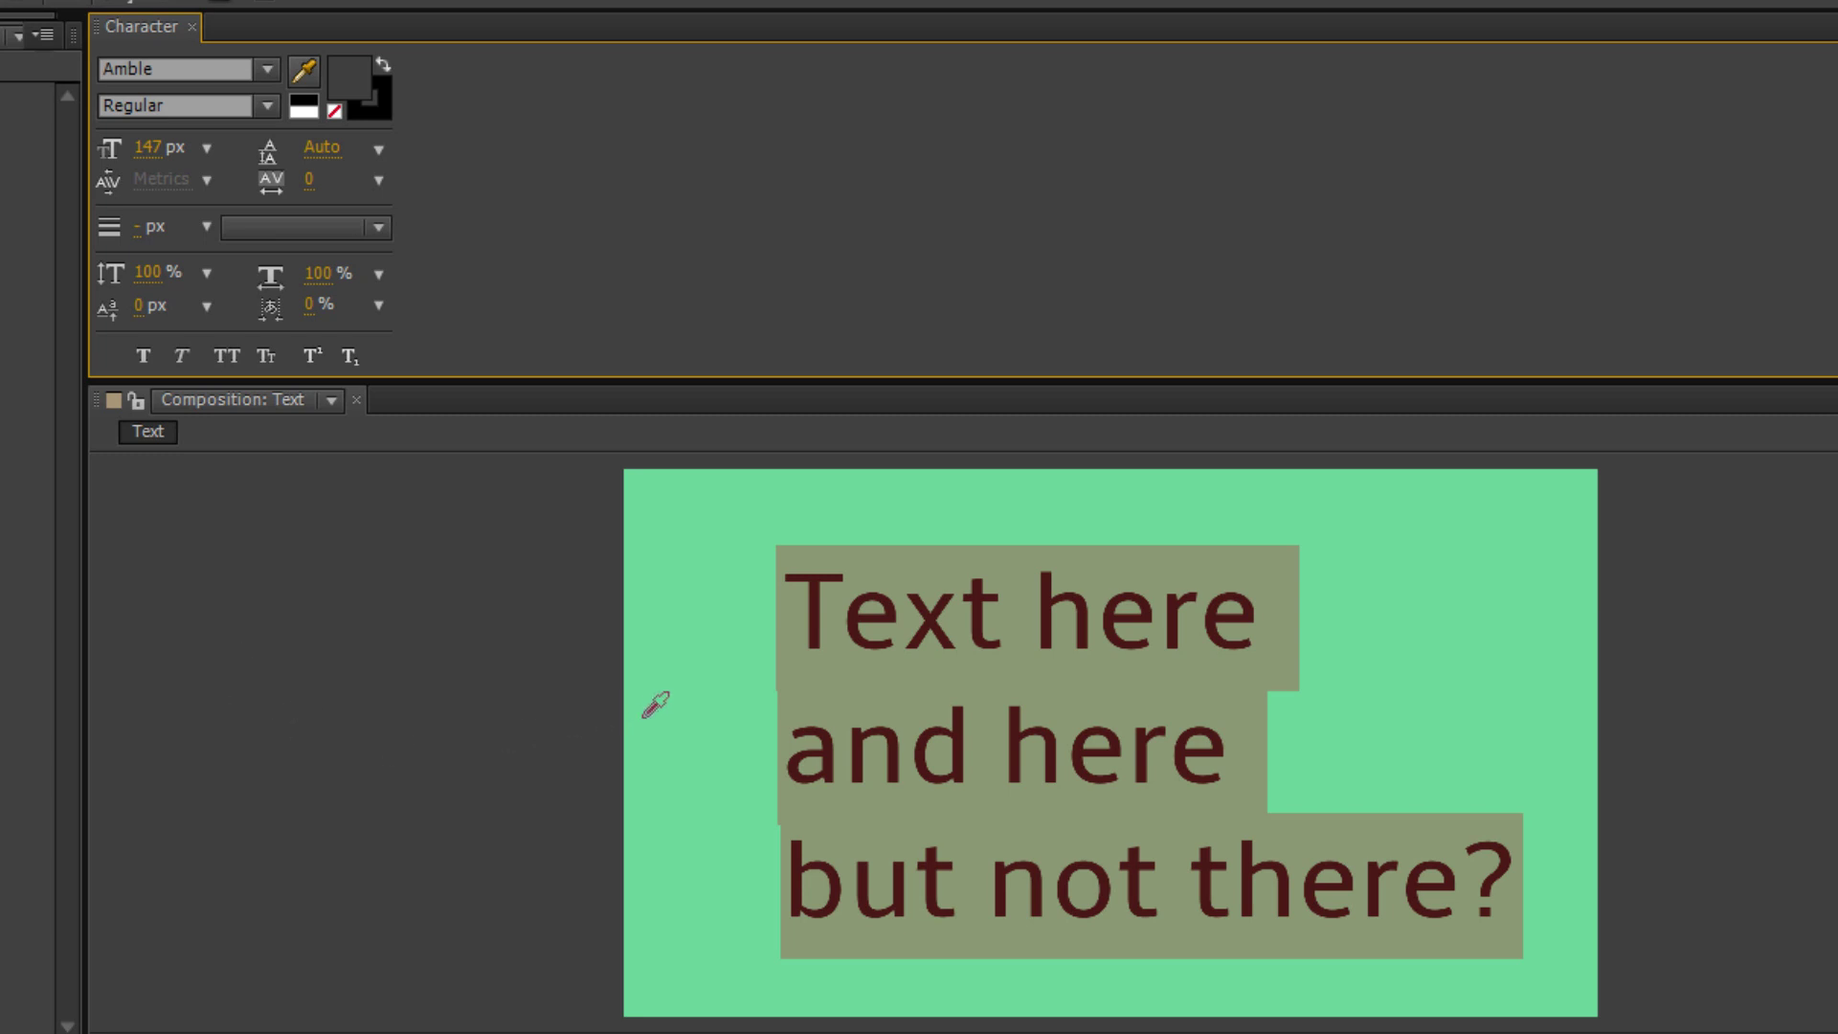
pyautogui.click(1231, 624)
pyautogui.click(305, 69)
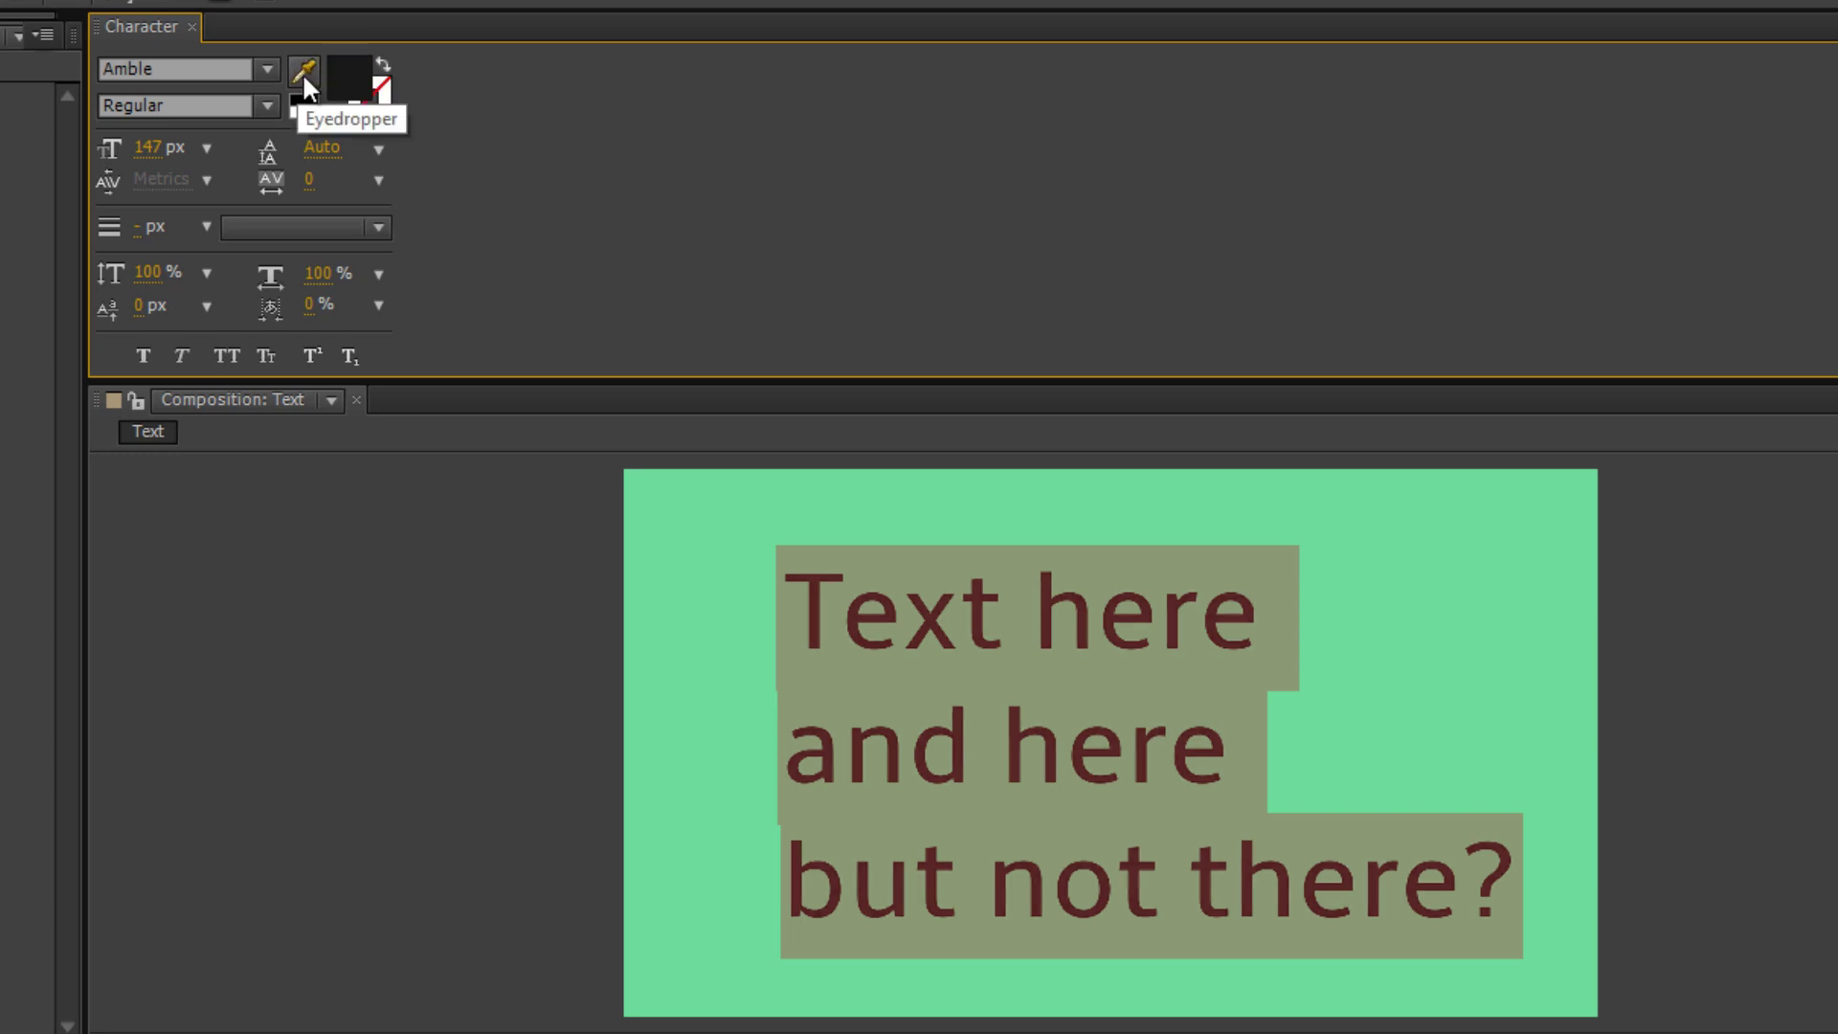
pyautogui.click(352, 61)
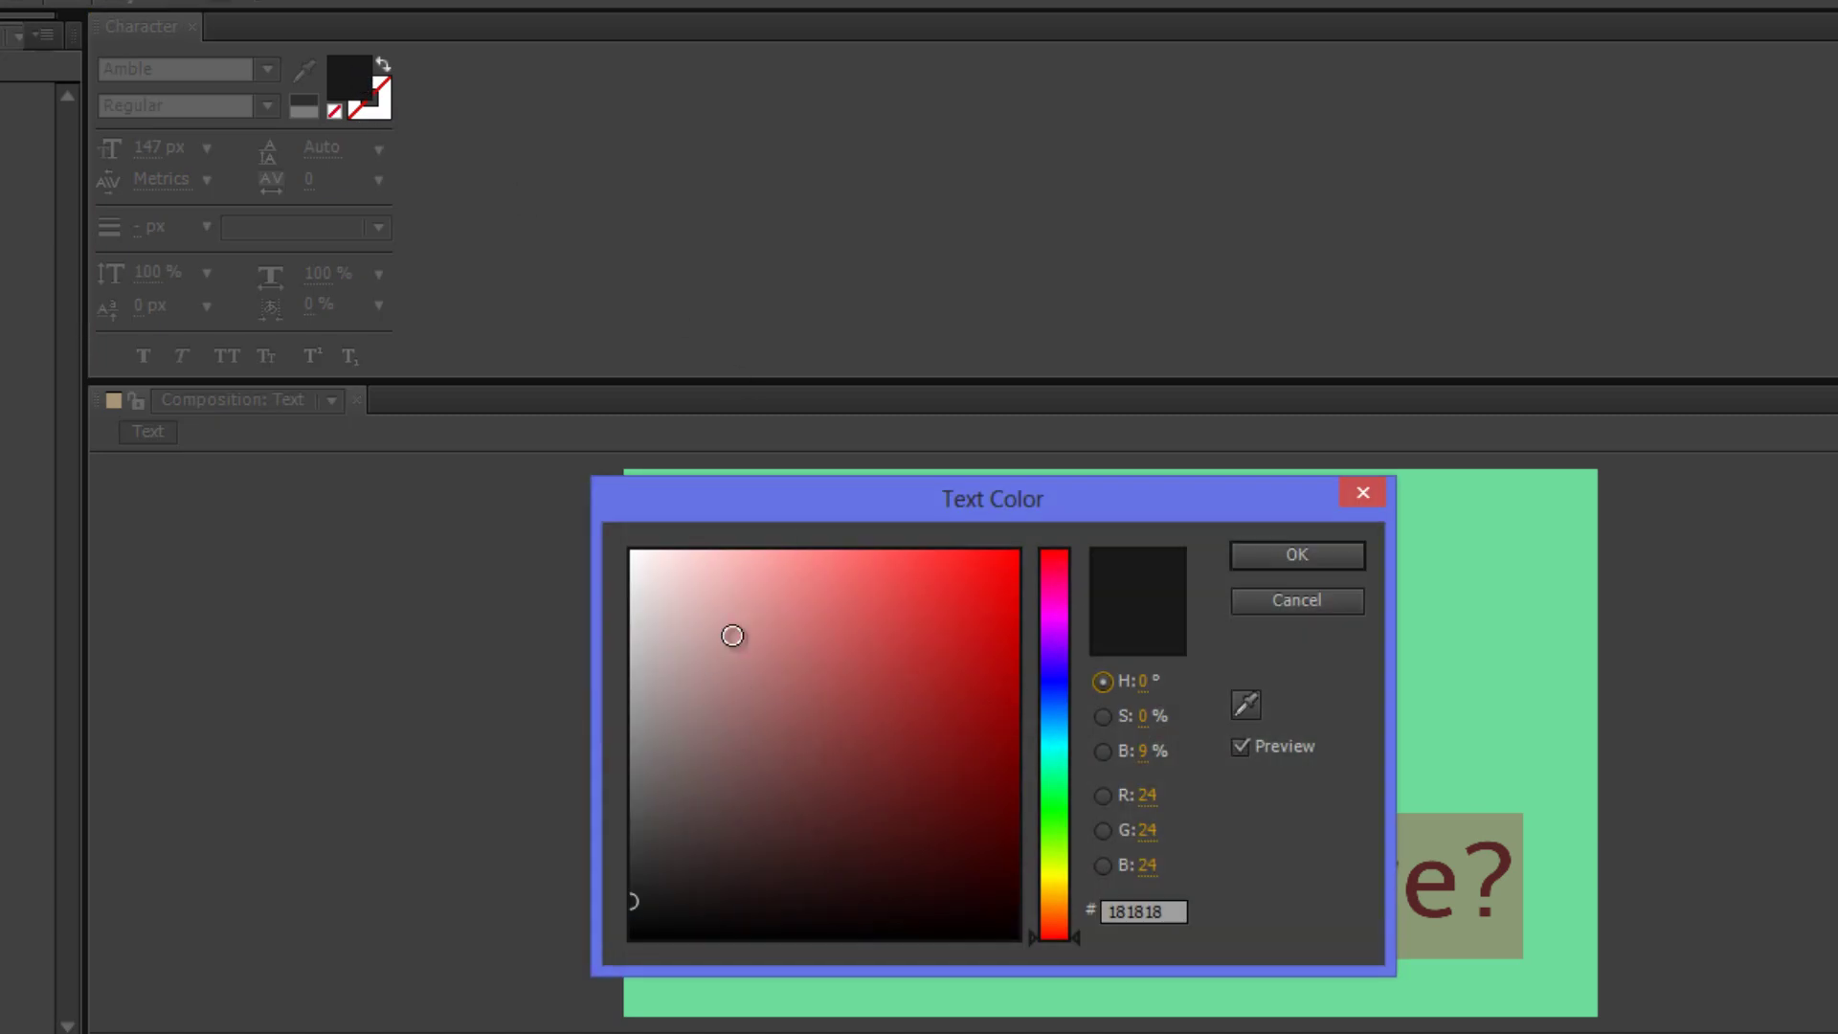
pyautogui.click(1246, 706)
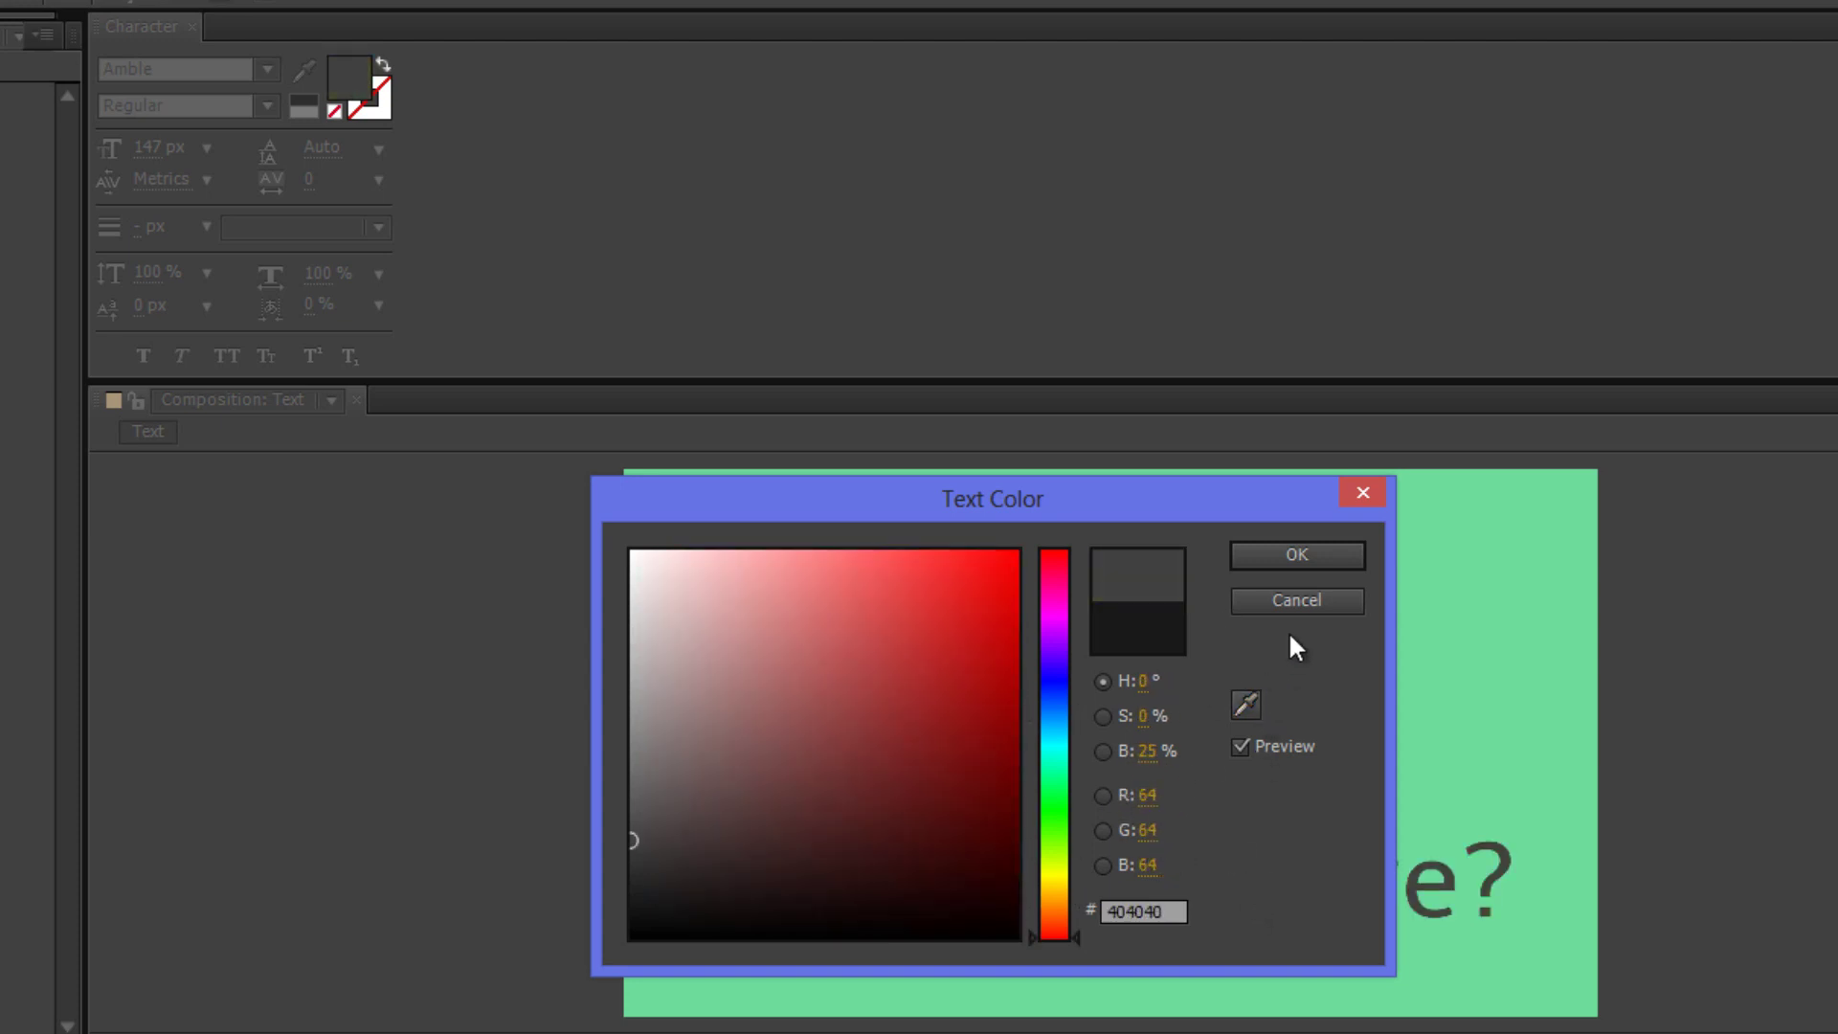
pyautogui.moveTo(1163, 913); pyautogui.dragTo(1116, 912)
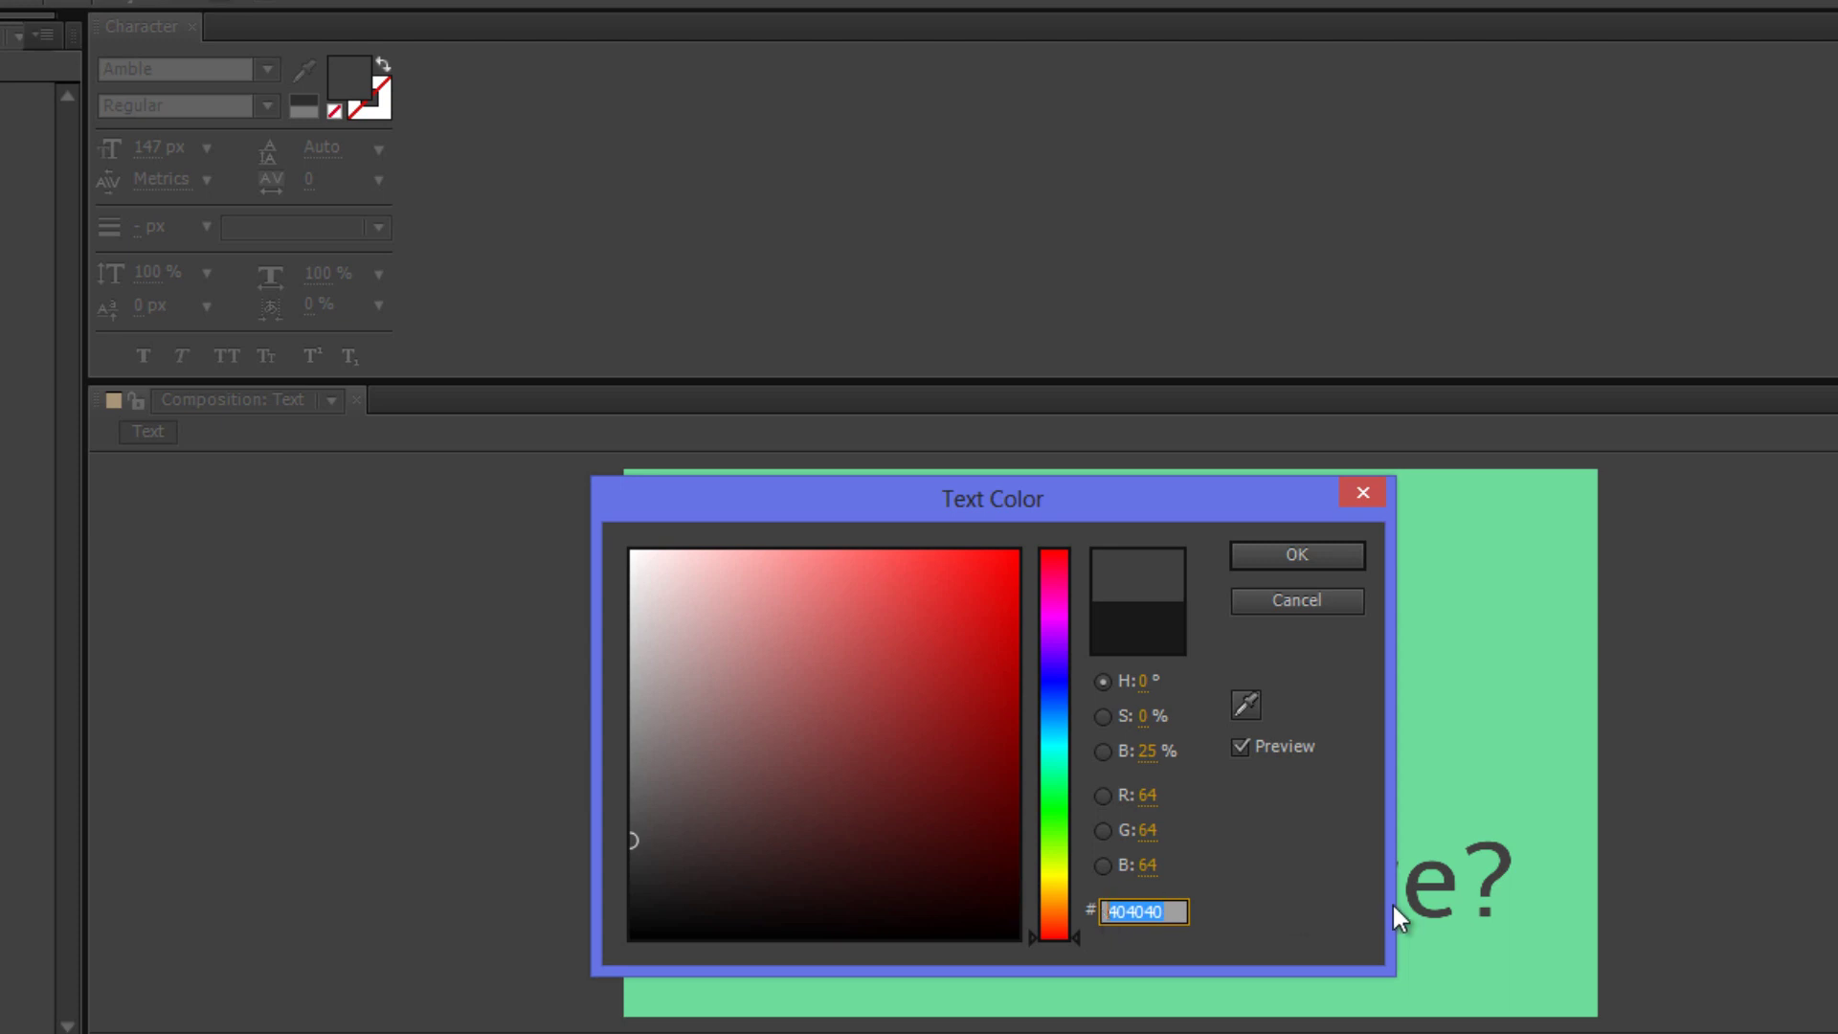
pyautogui.click(1276, 888)
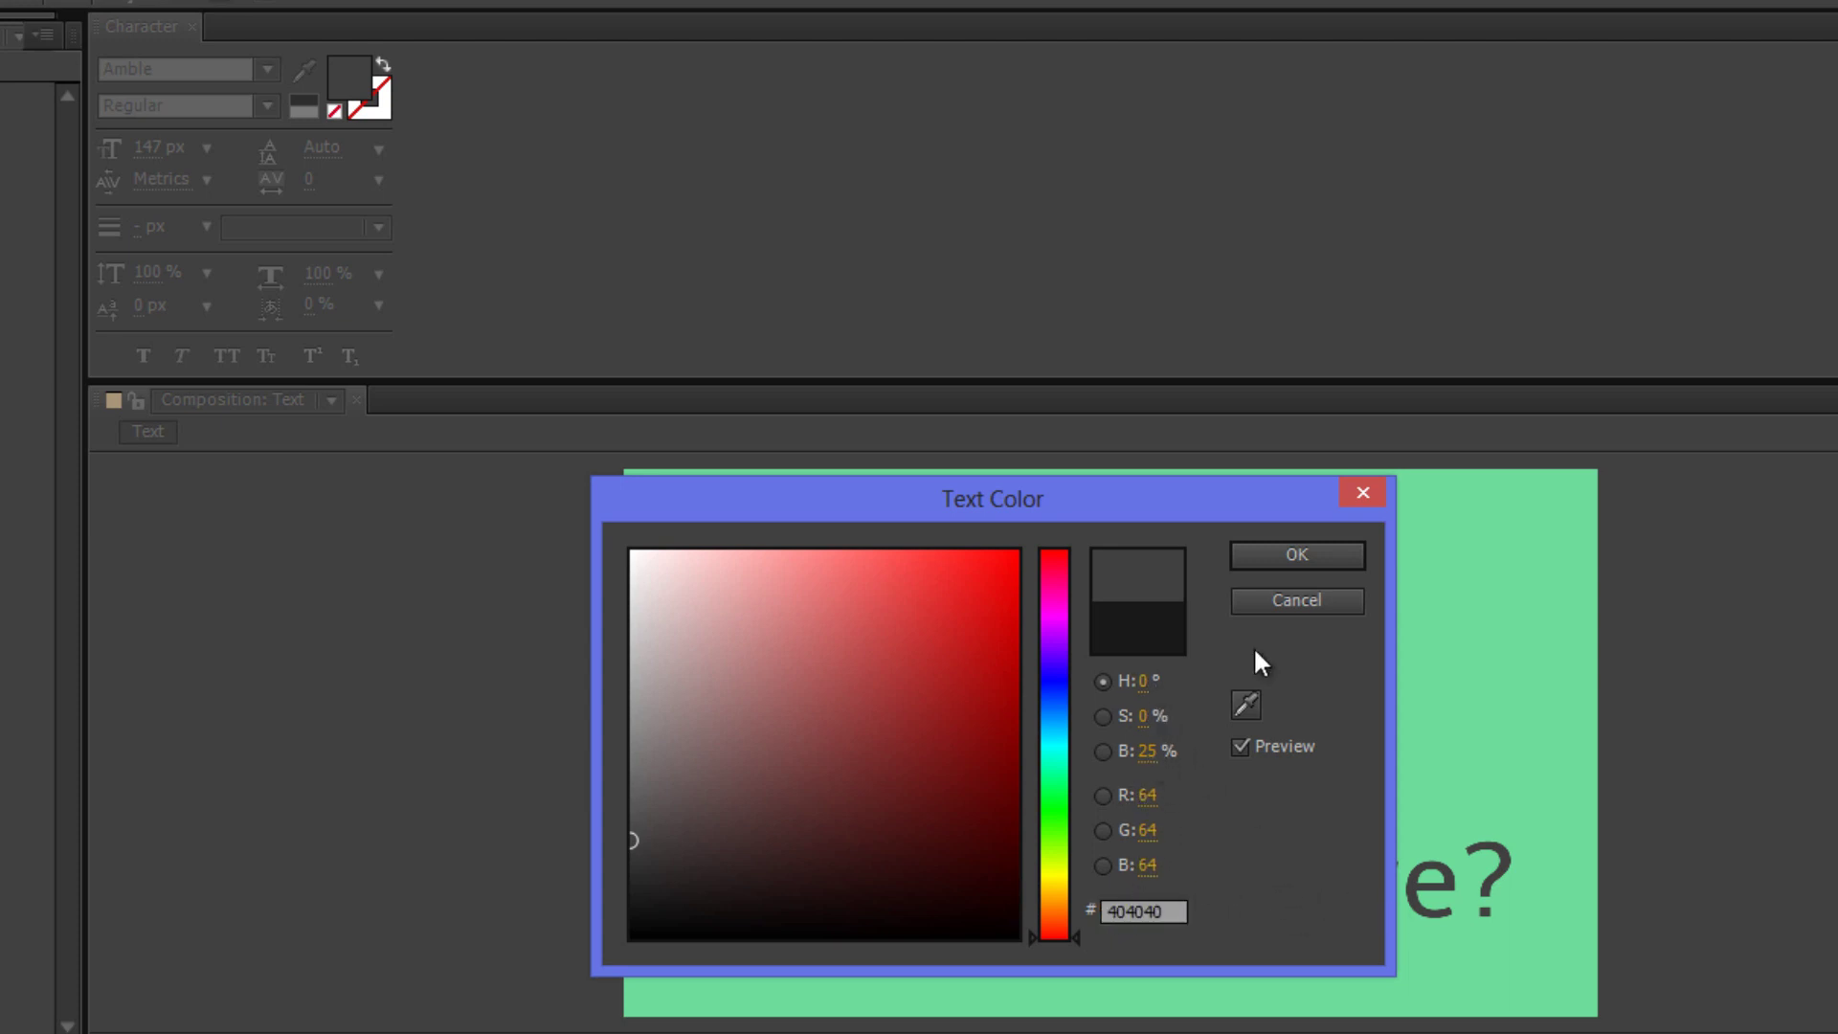
pyautogui.click(1312, 599)
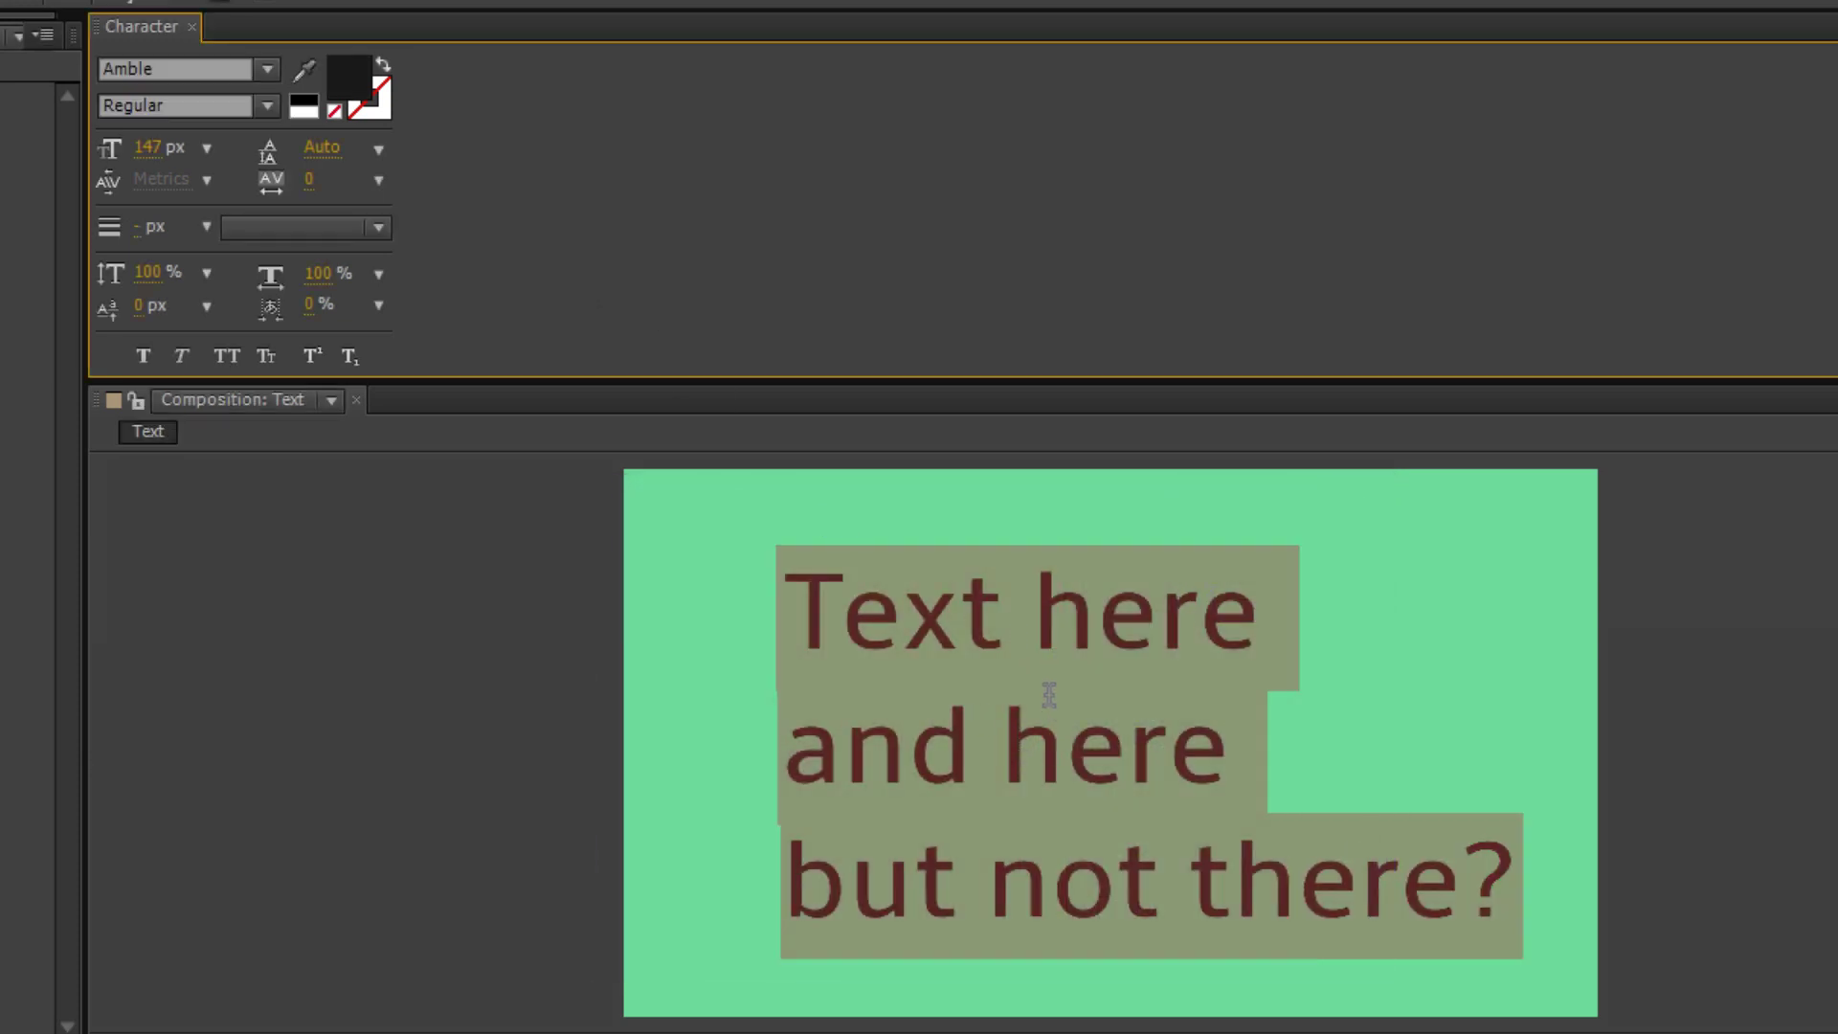
pyautogui.click(377, 101)
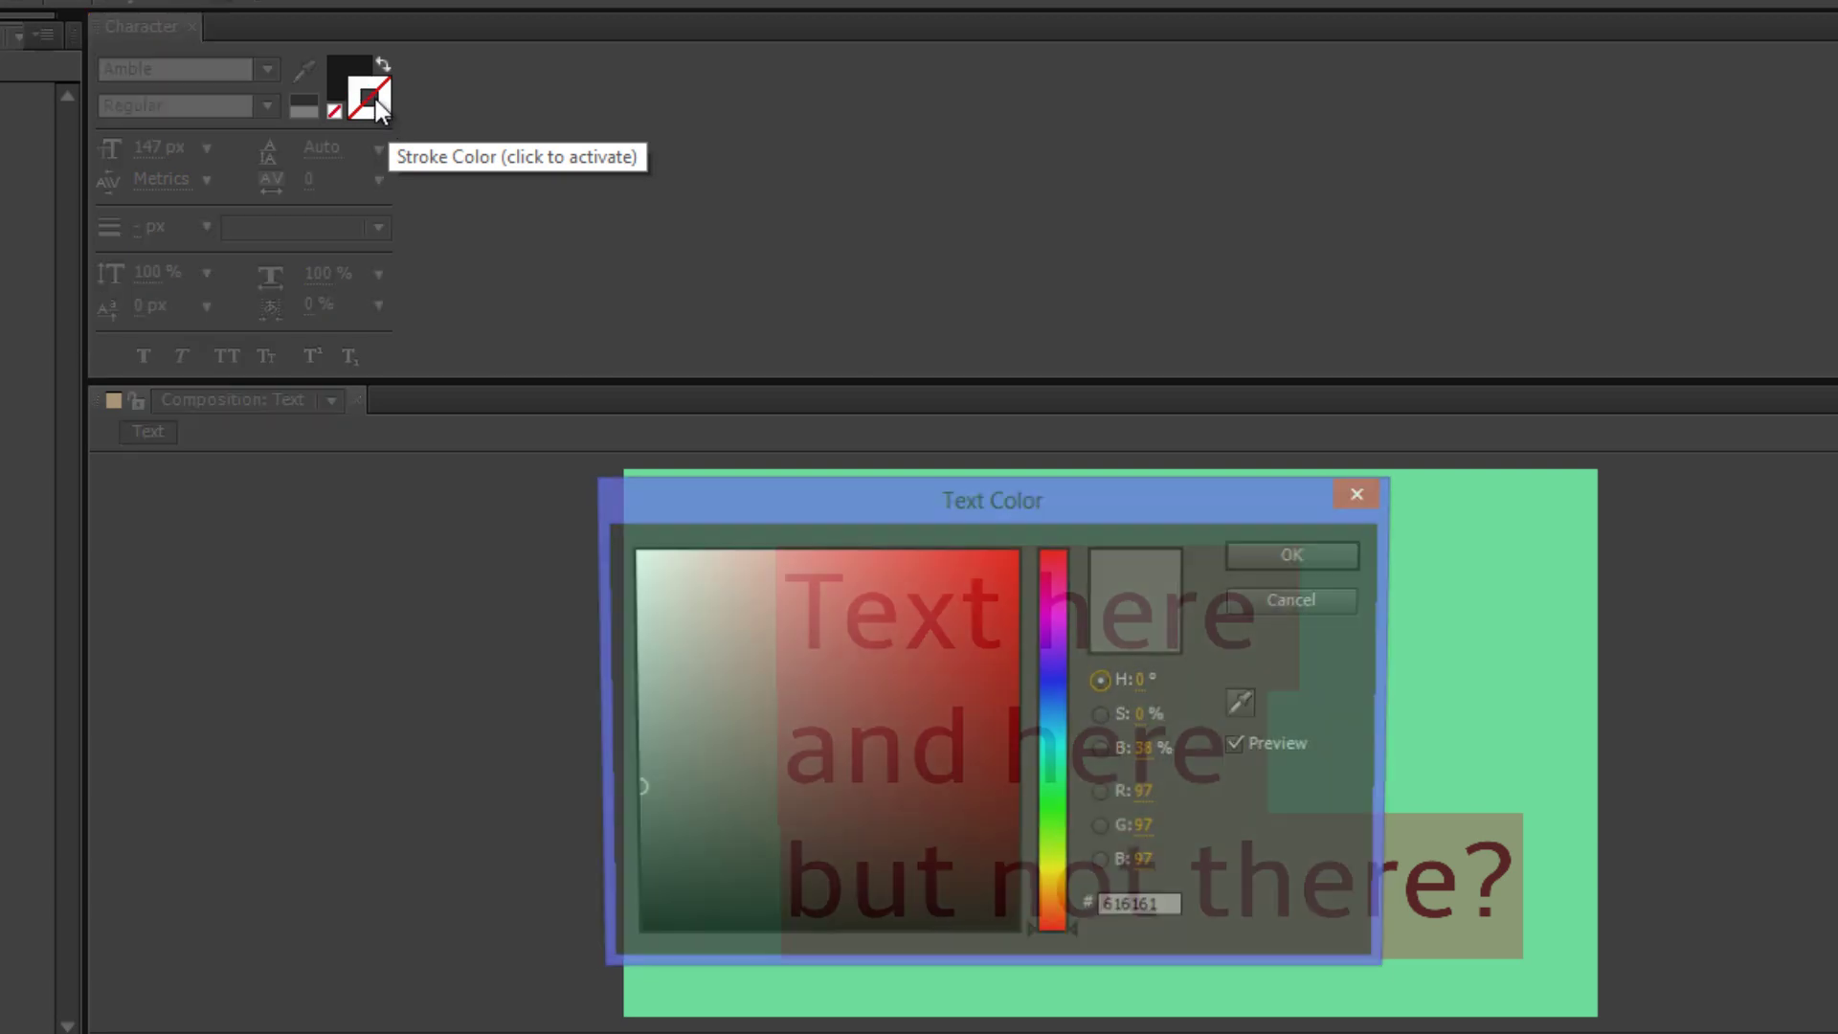
pyautogui.moveTo(981, 501); pyautogui.dragTo(232, 564)
pyautogui.moveTo(124, 706)
pyautogui.mouseDown()
pyautogui.moveTo(172, 731)
pyautogui.moveTo(311, 597)
pyautogui.mouseUp()
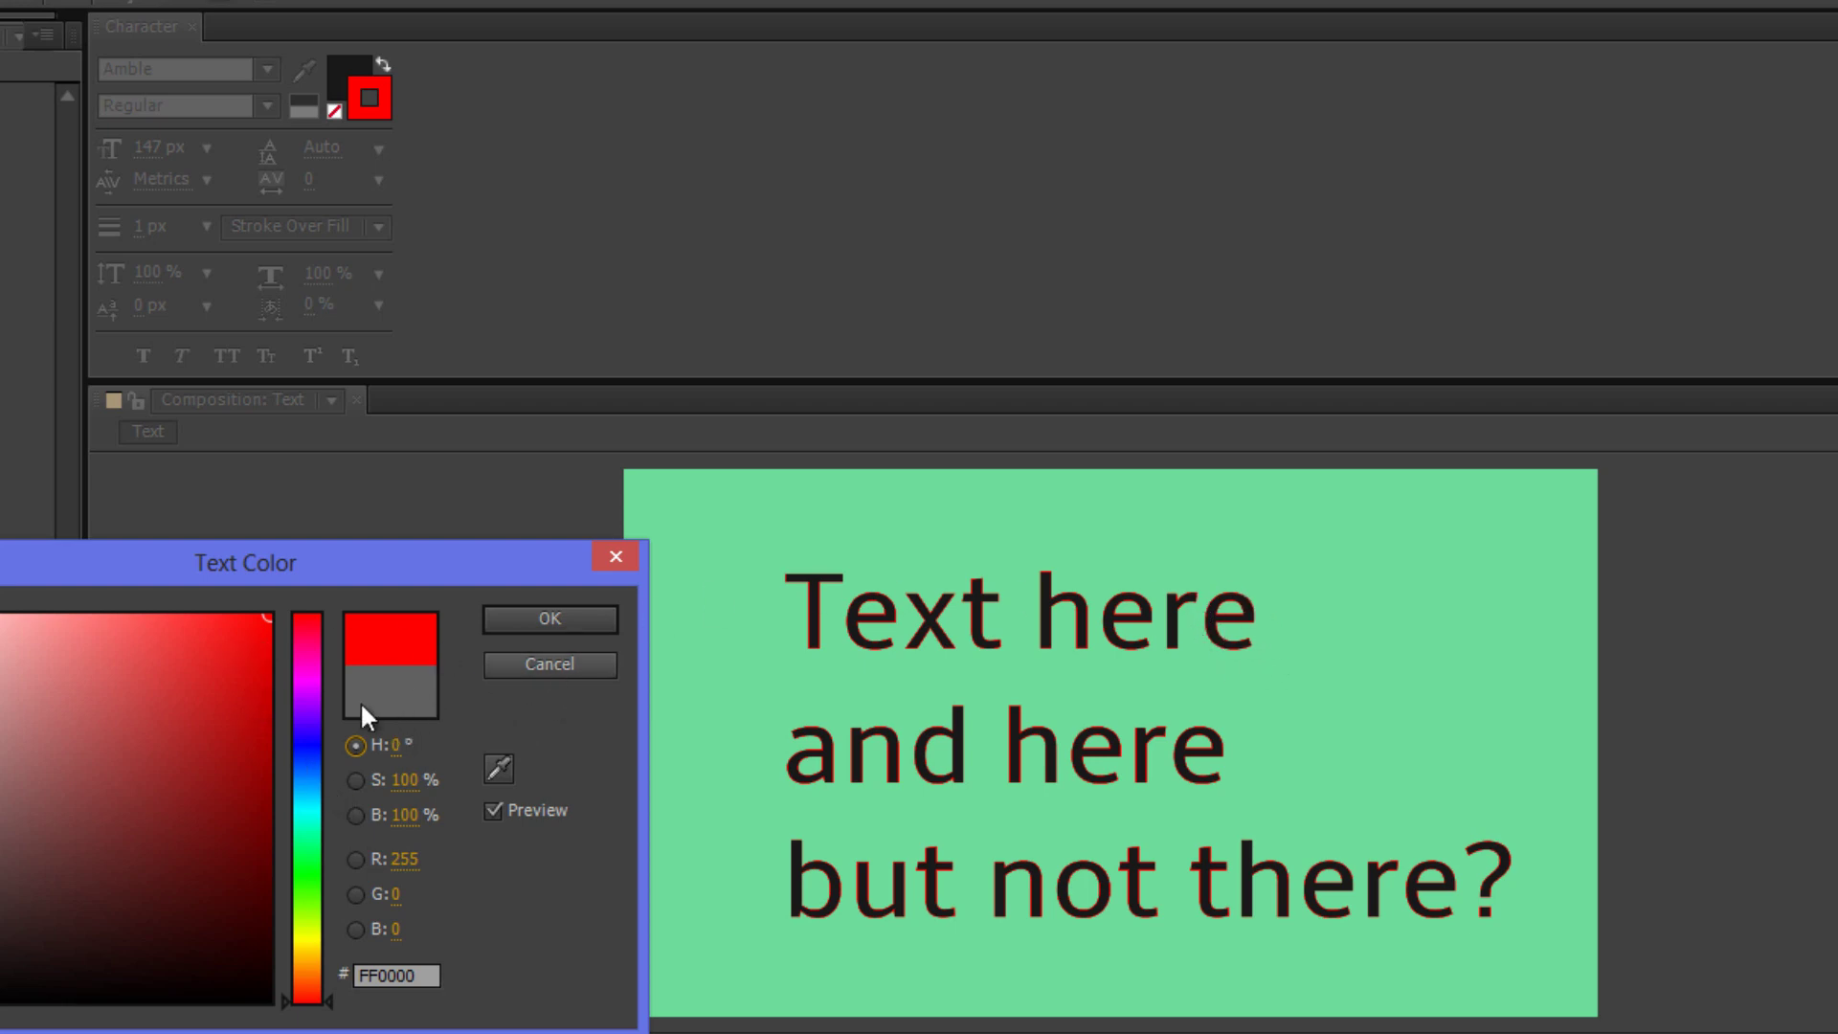
pyautogui.click(549, 666)
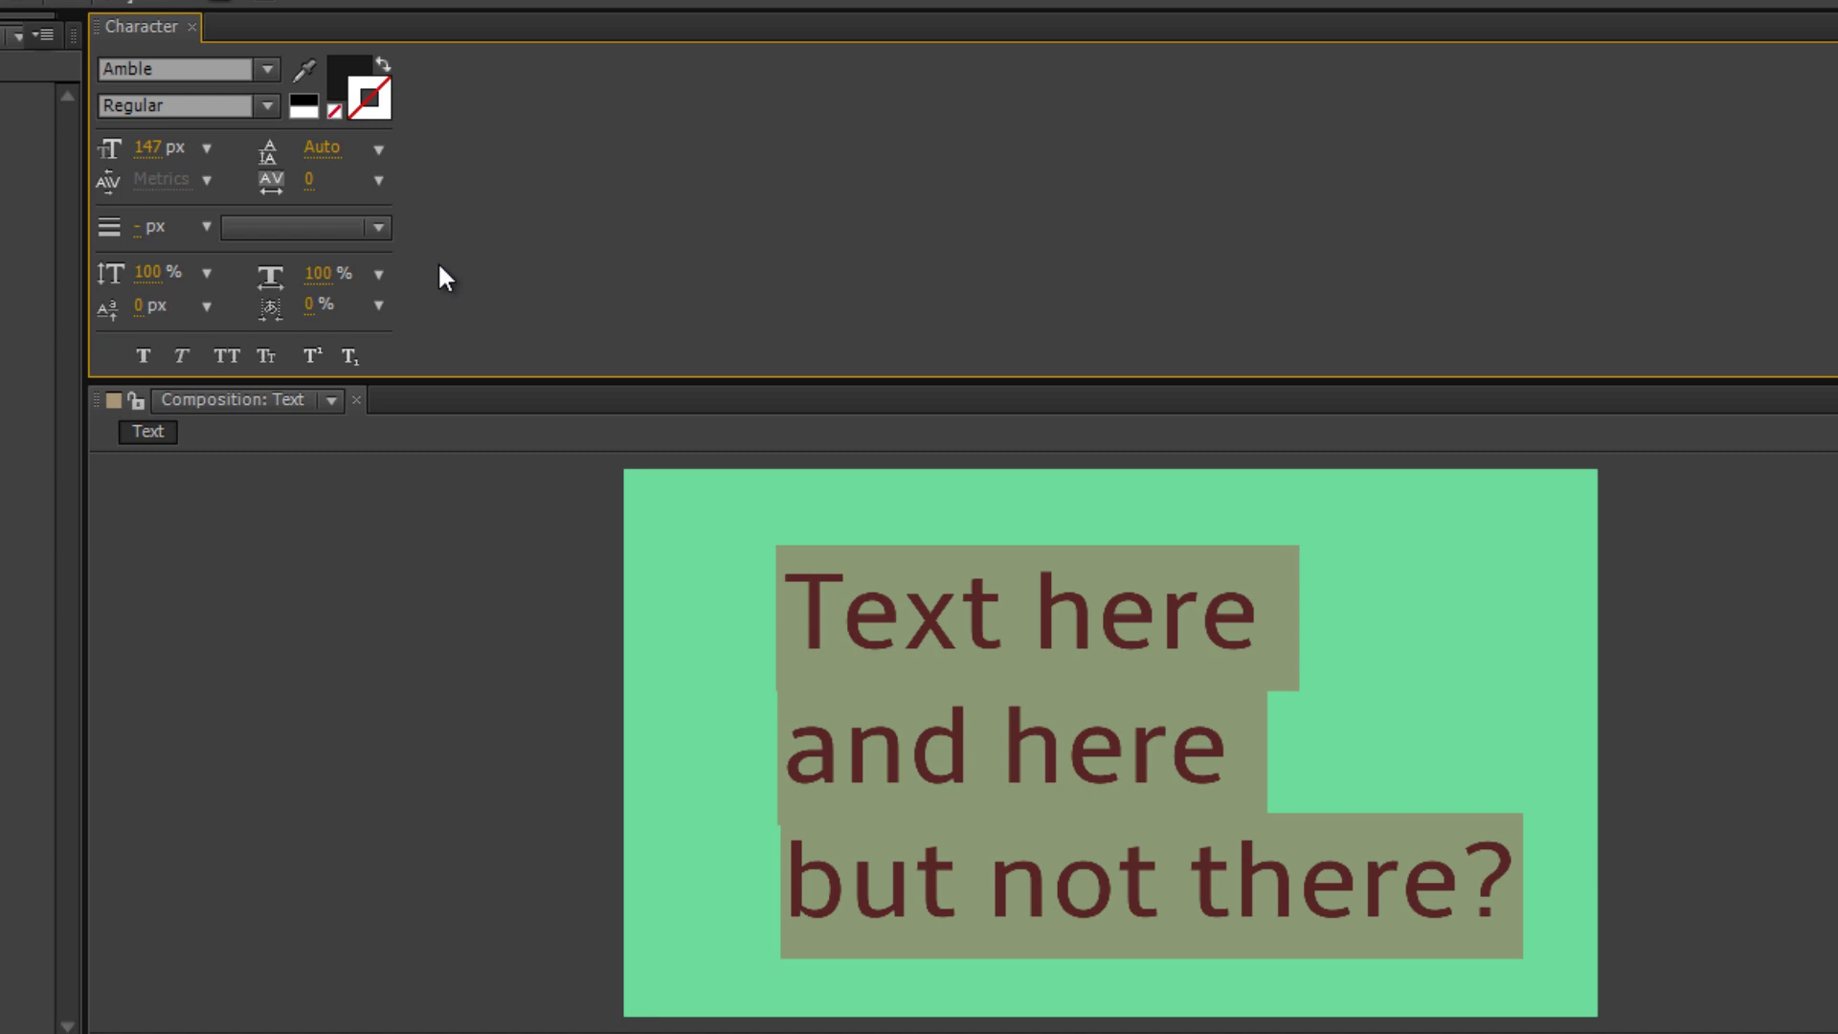
pyautogui.click(360, 102)
pyautogui.click(1016, 553)
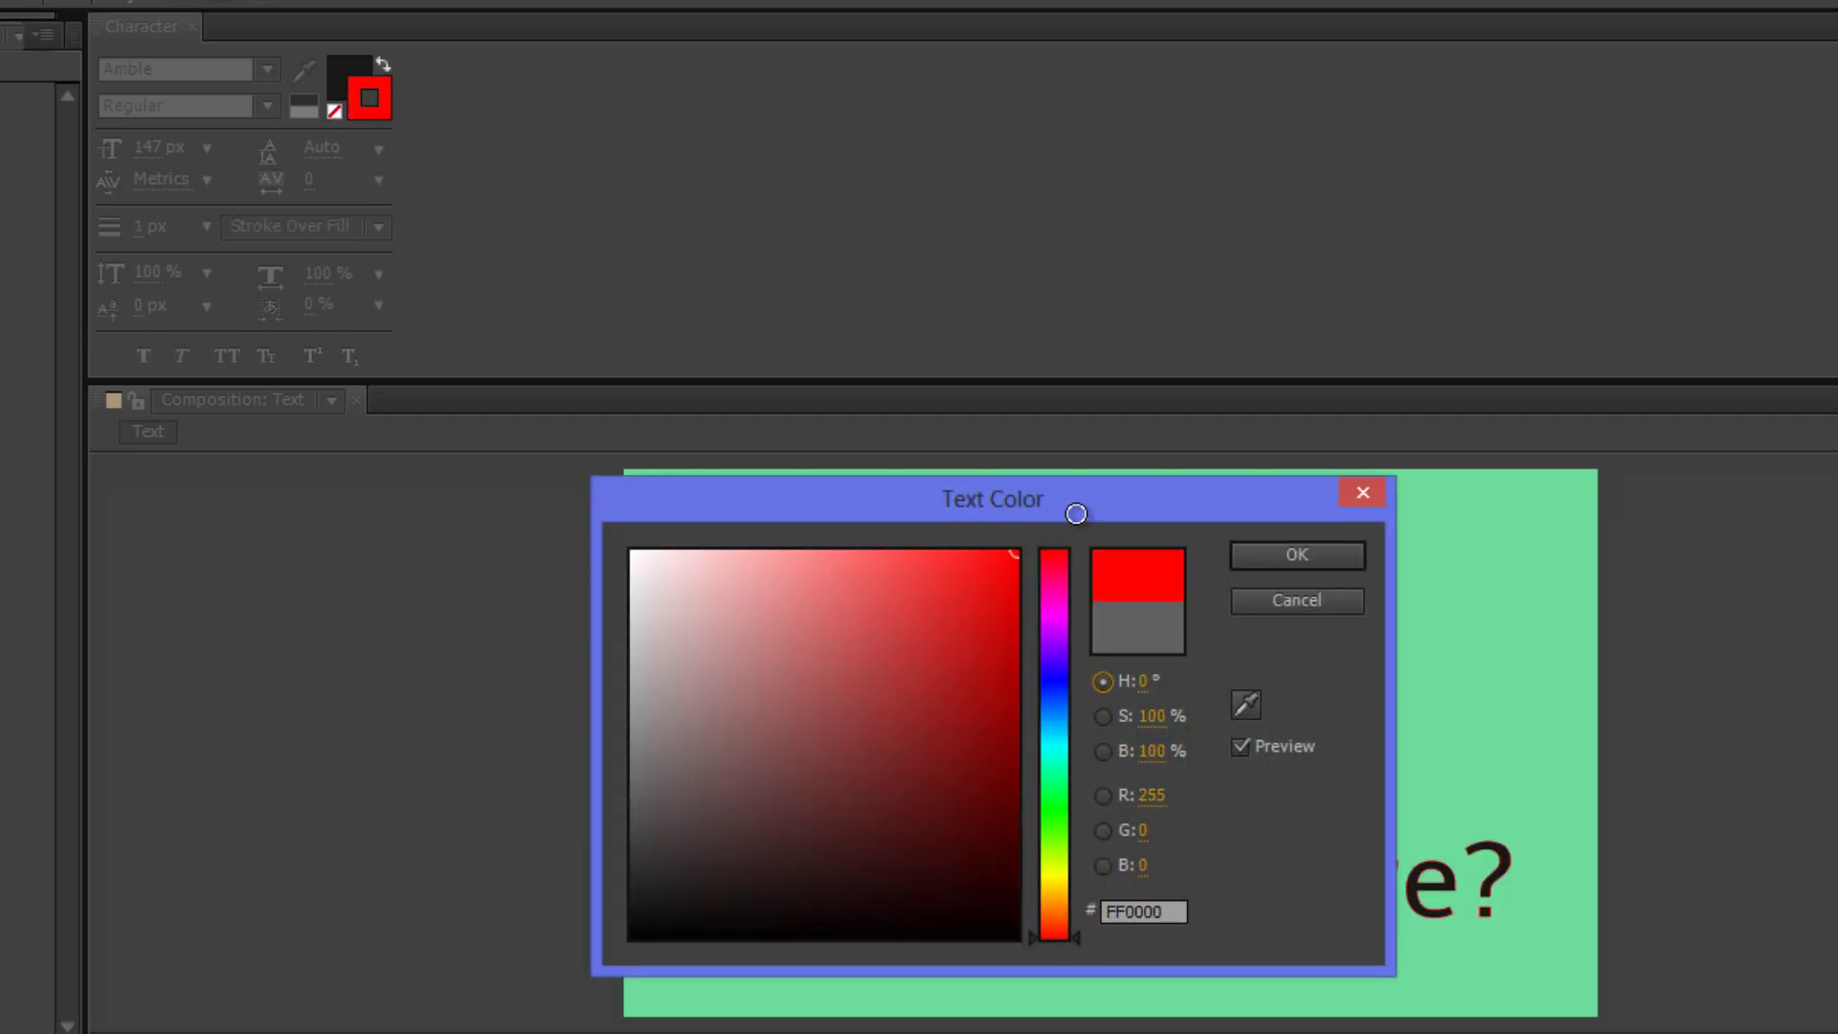
pyautogui.click(1246, 553)
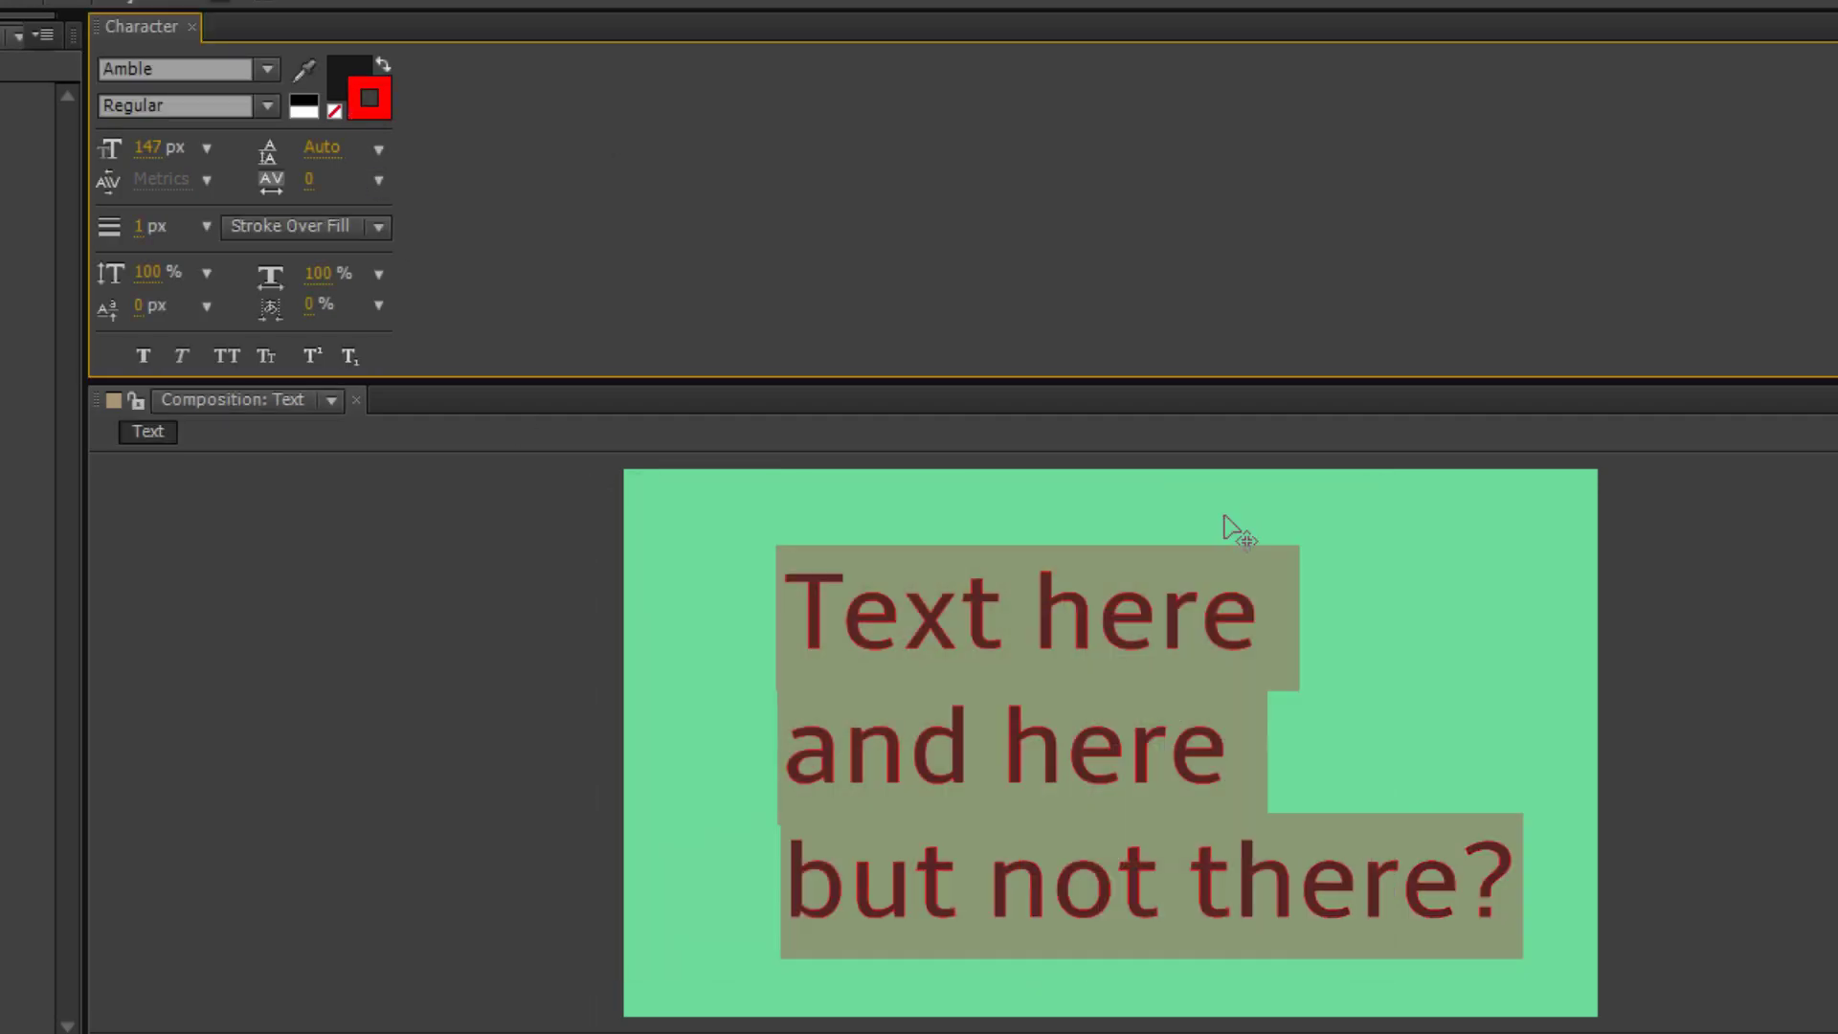
pyautogui.click(334, 111)
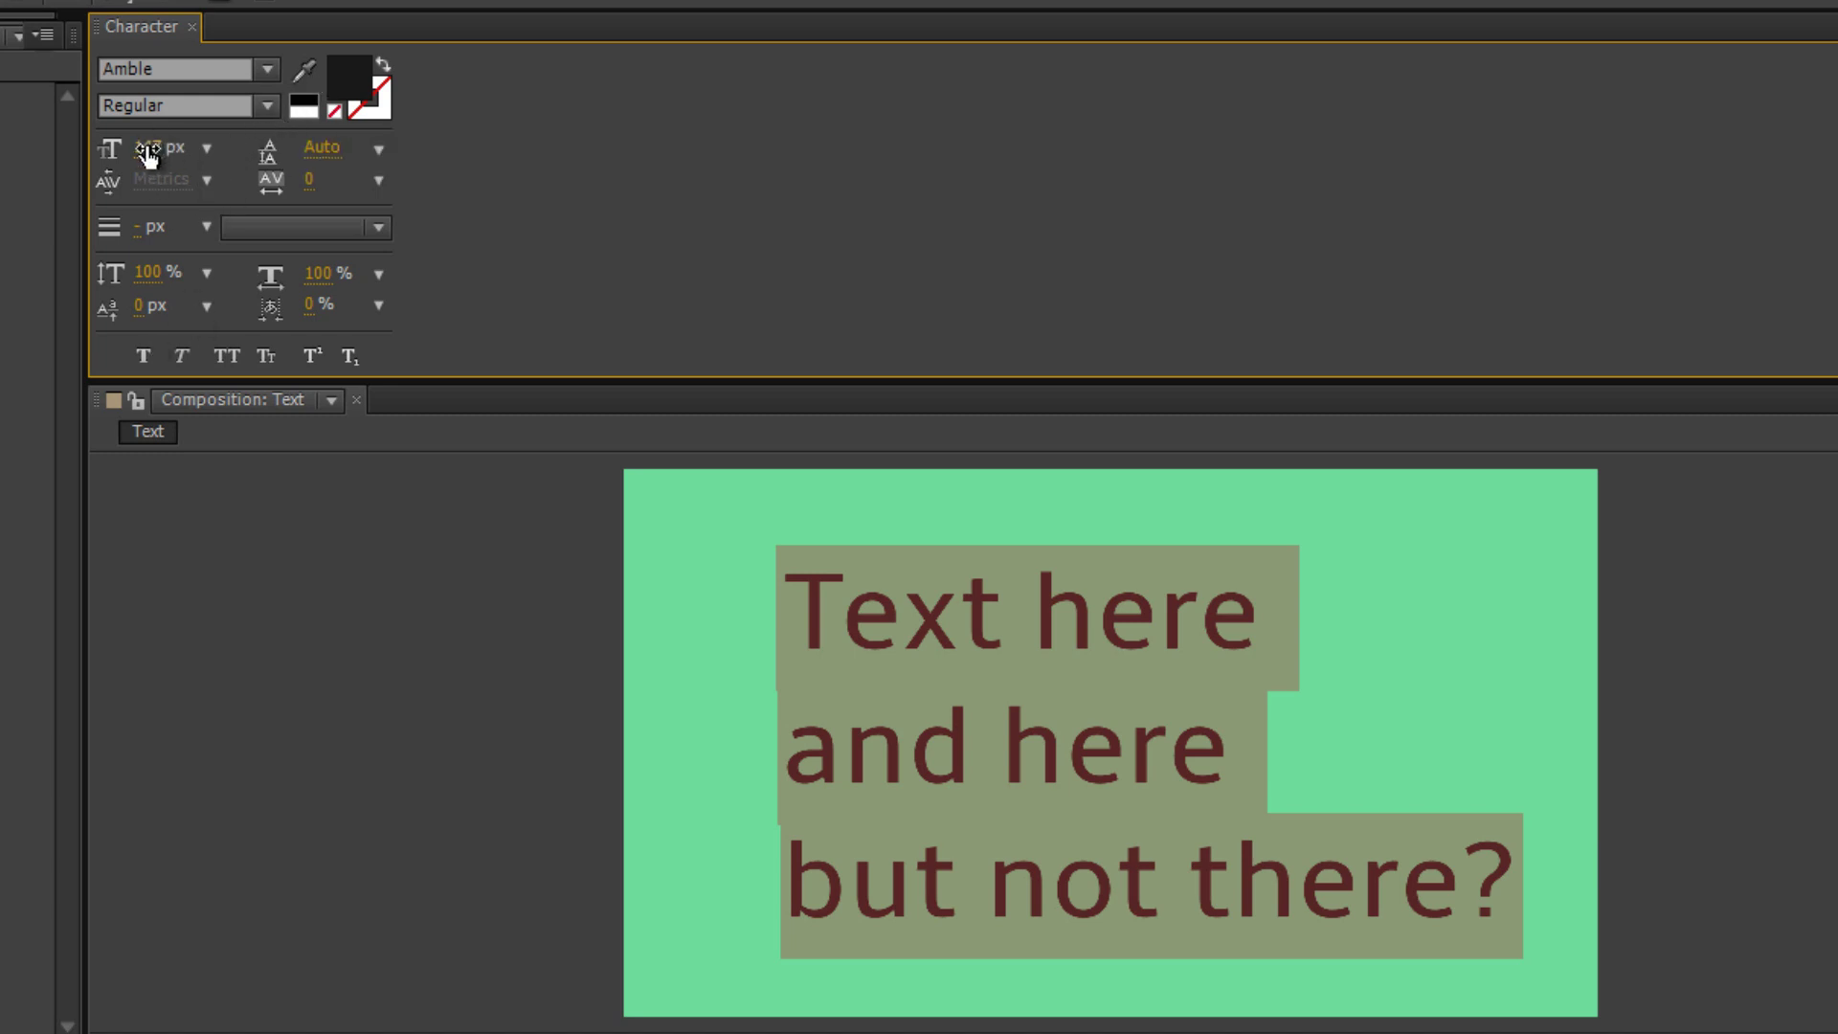
# Scrub the font size and leave it at 147 px, then place the cursor between 'h' and 'ere'
pyautogui.click(205, 147)
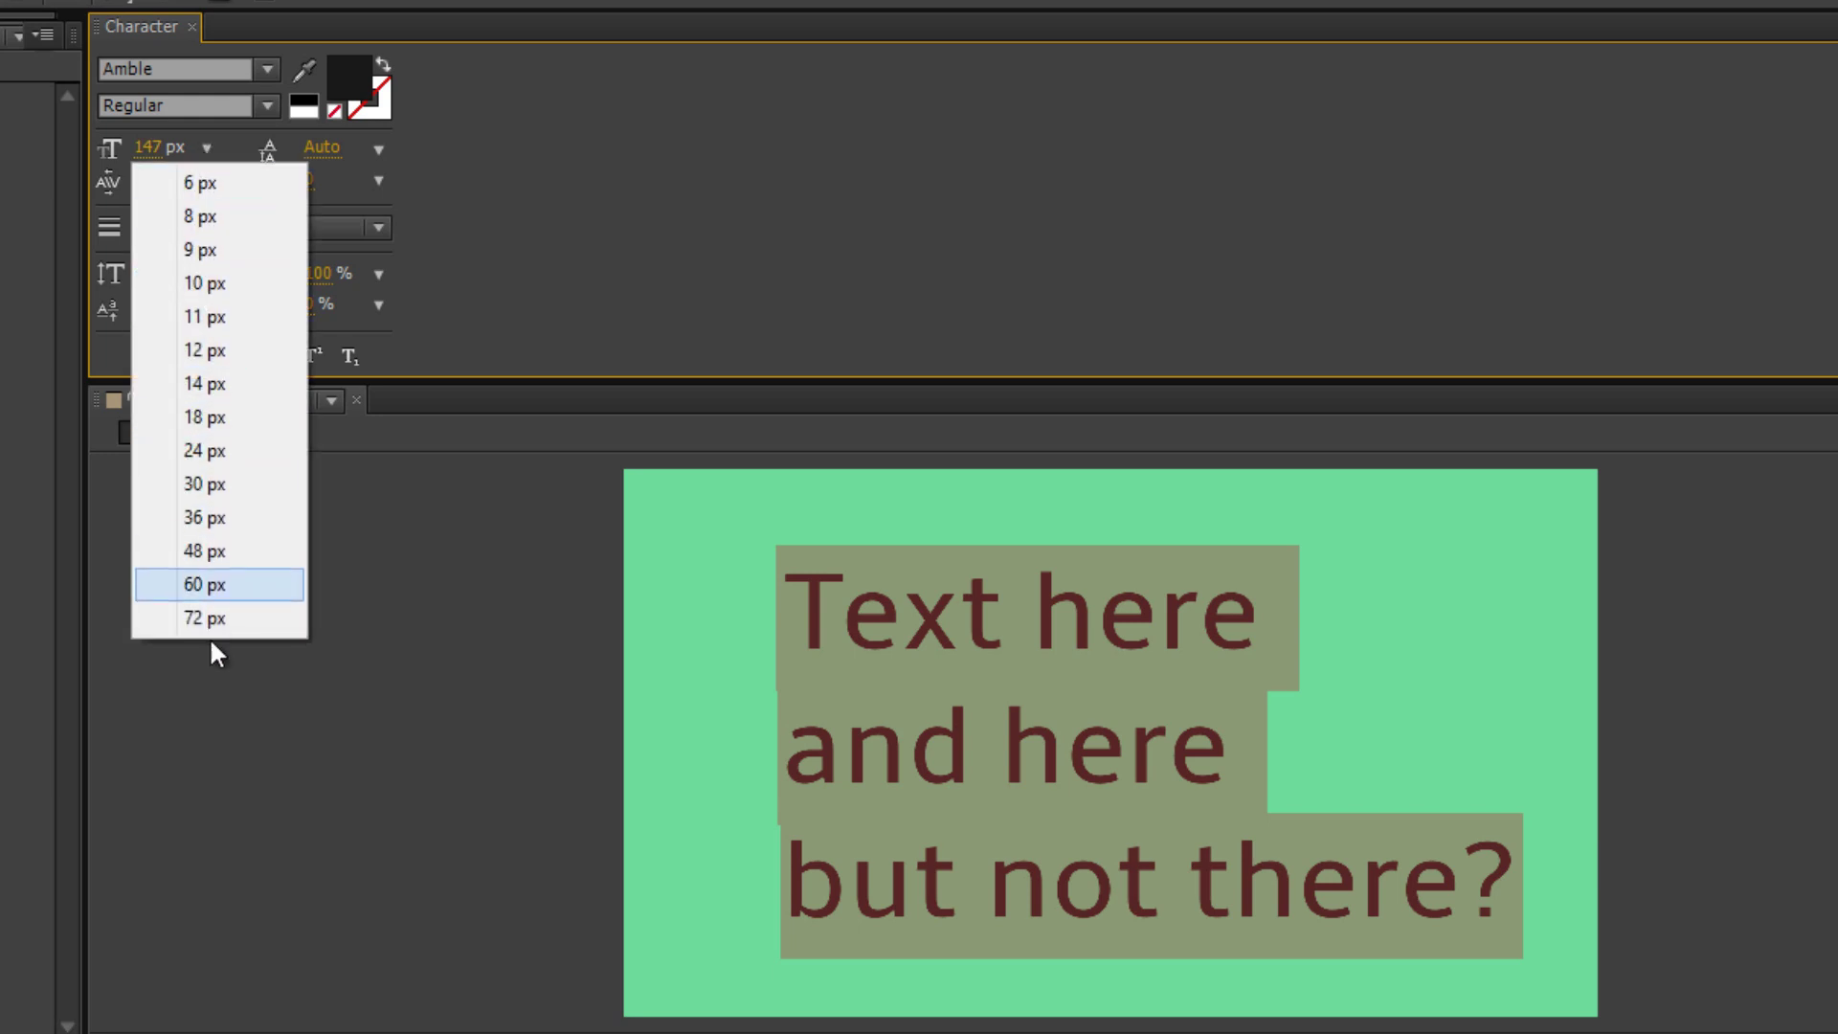
pyautogui.click(159, 141)
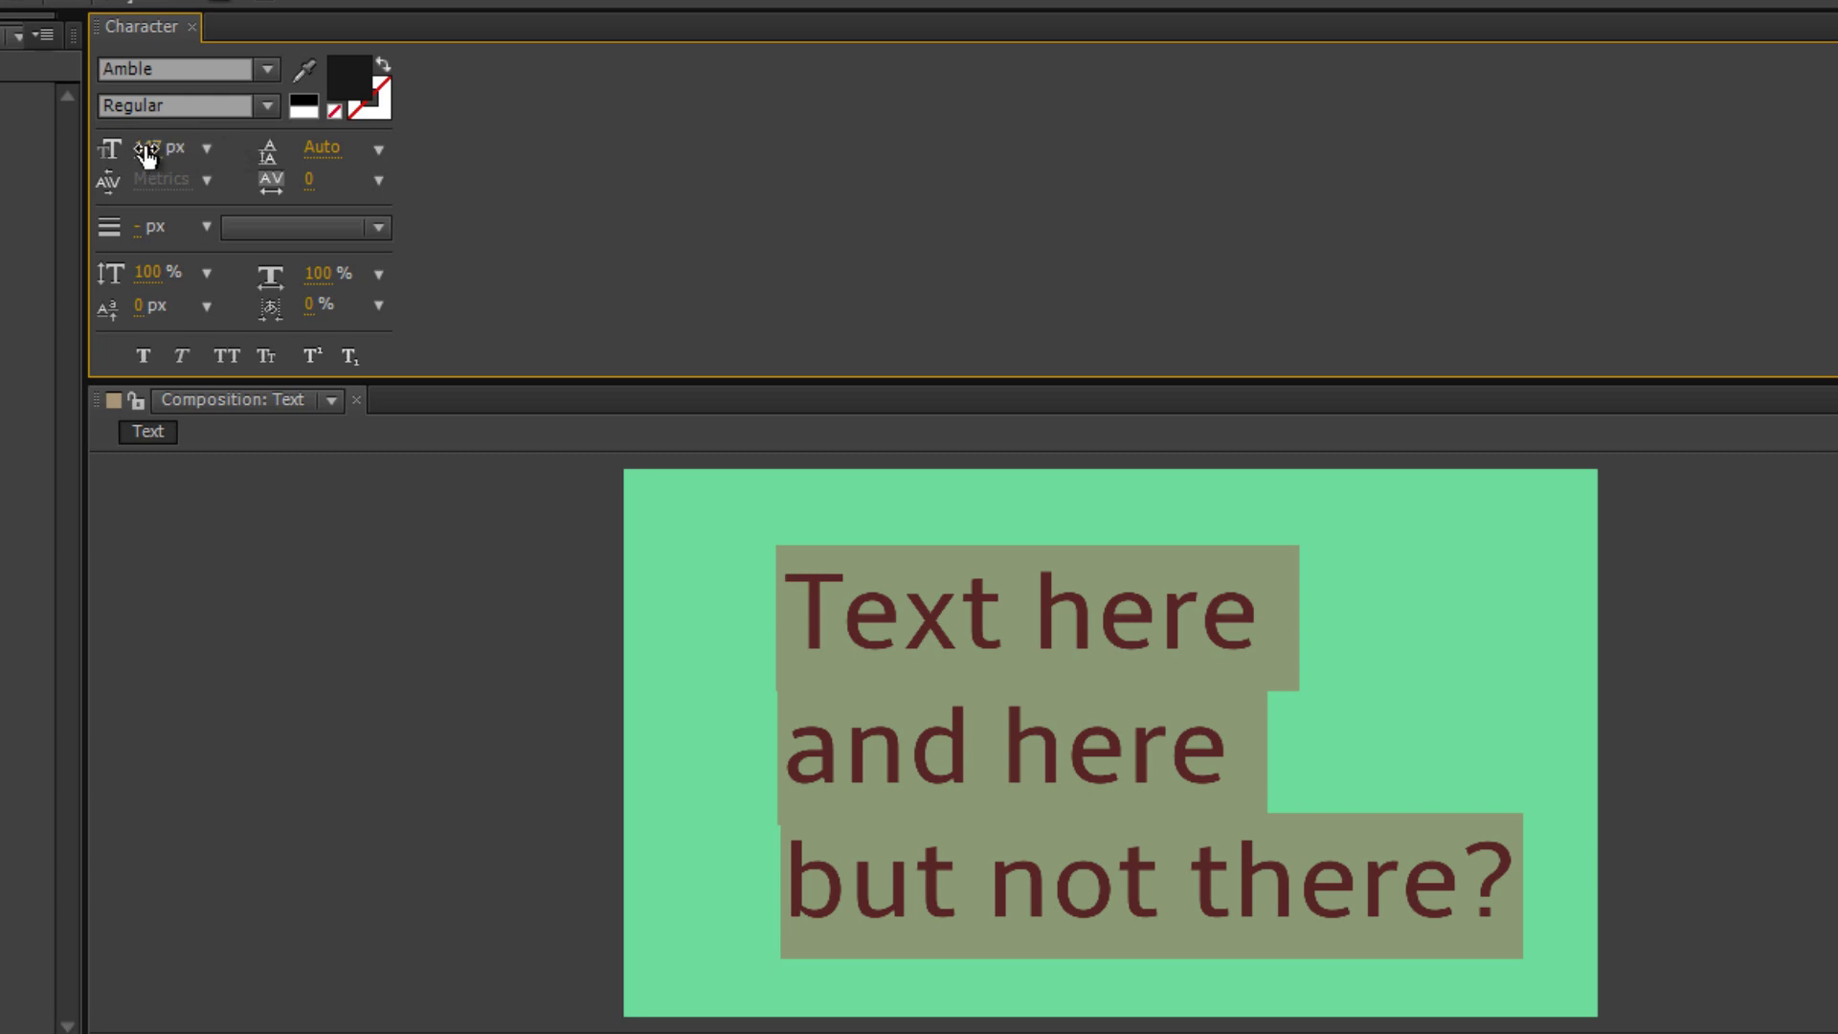
pyautogui.moveTo(151, 149); pyautogui.dragTo(261, 151)
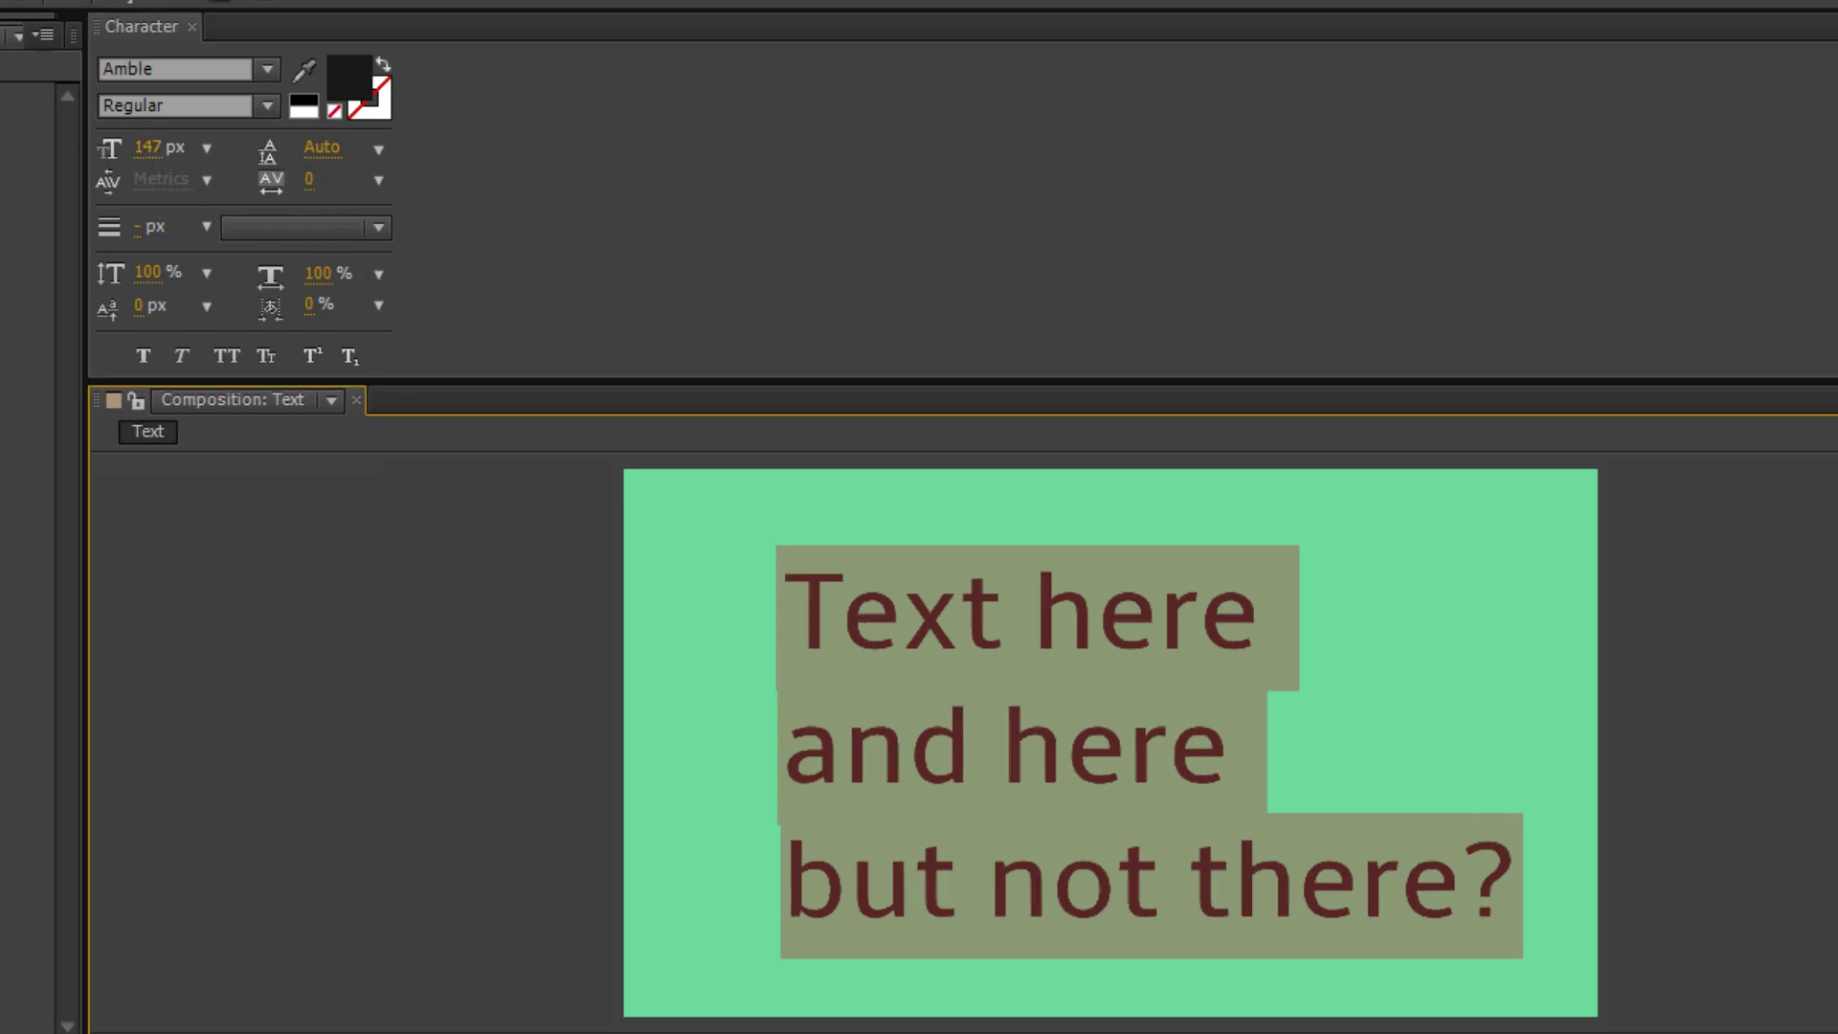
pyautogui.click(1072, 751)
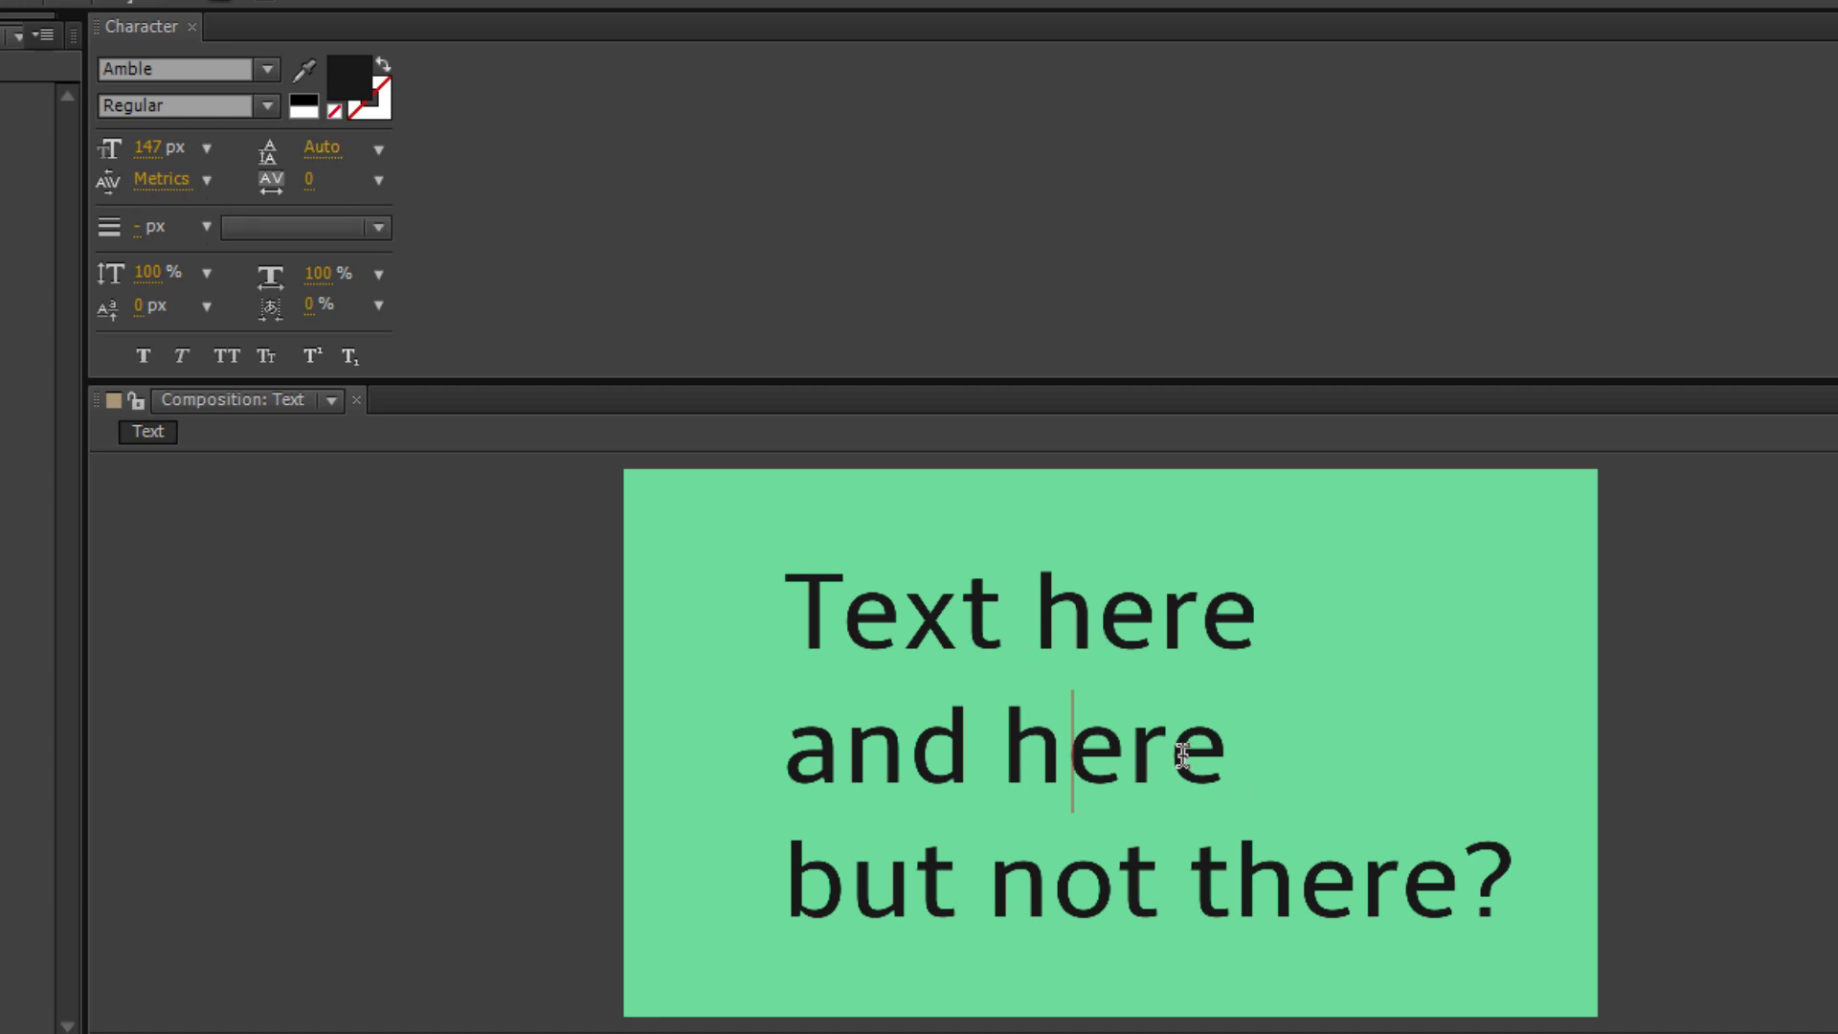
pyautogui.click(206, 180)
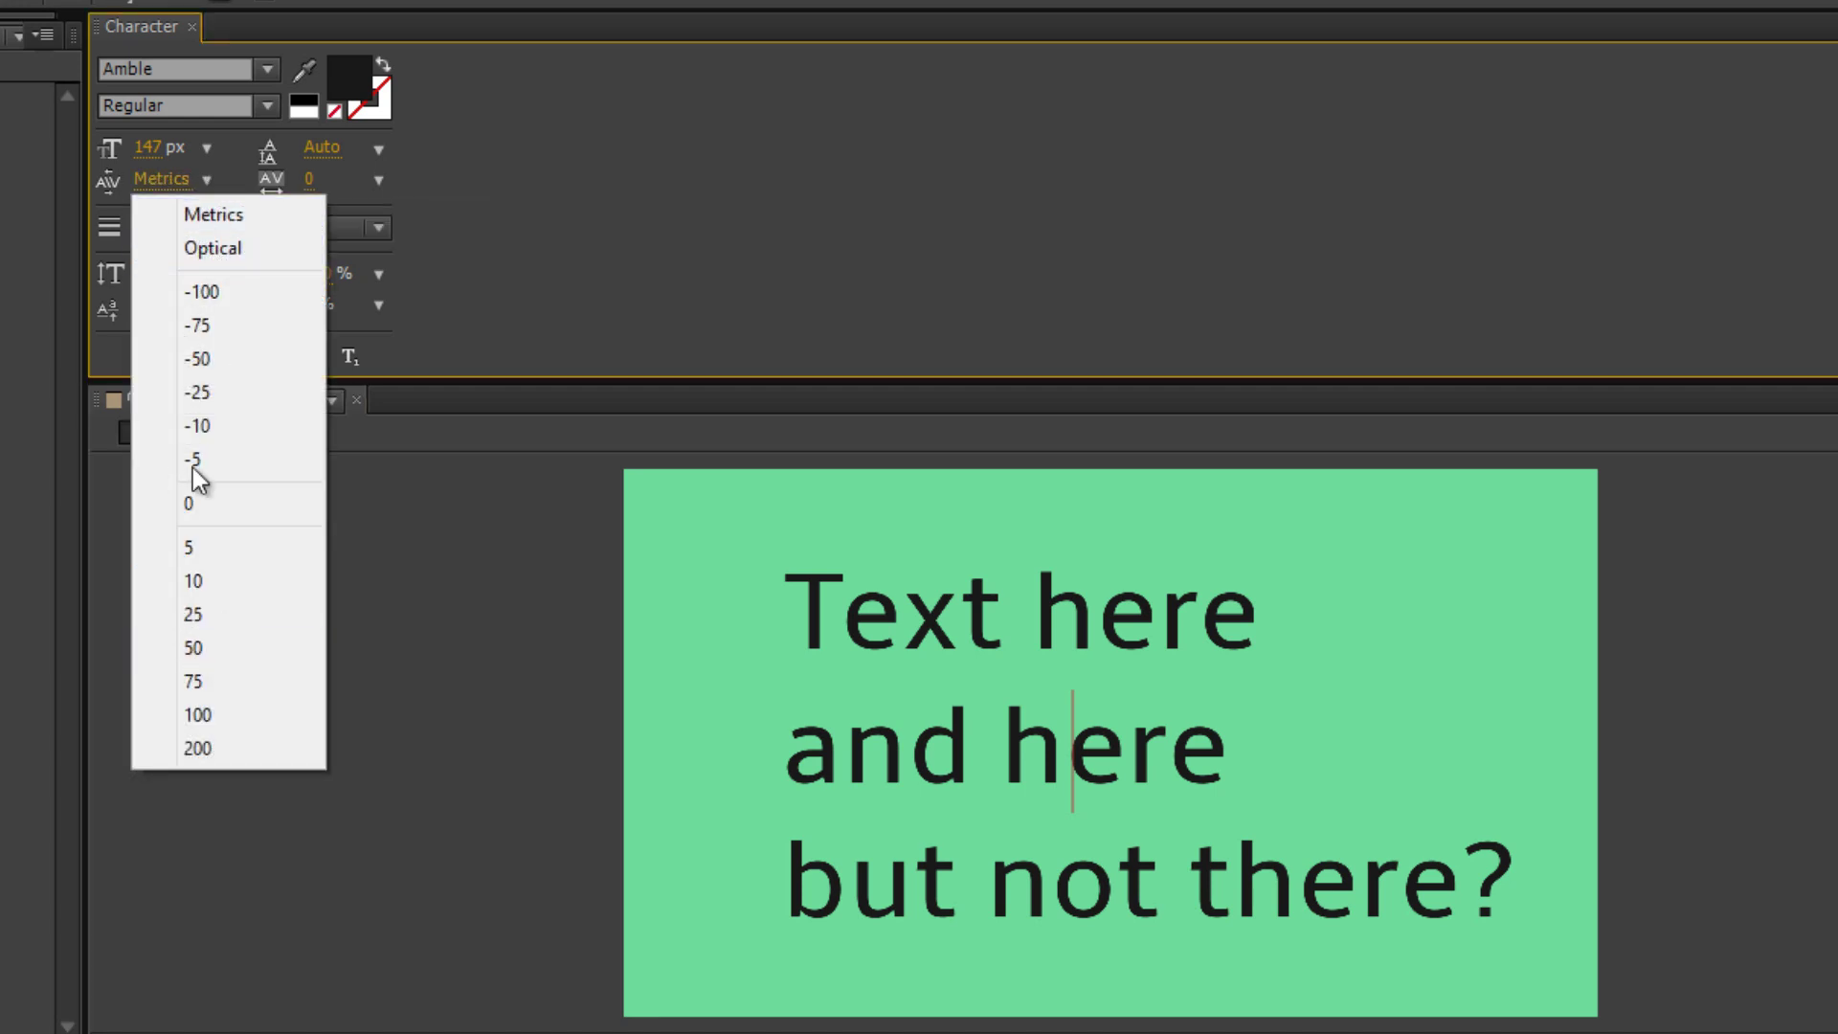
pyautogui.click(164, 178)
pyautogui.write('345')
pyautogui.press('Return')
pyautogui.moveTo(274, 178); pyautogui.dragTo(123, 227)
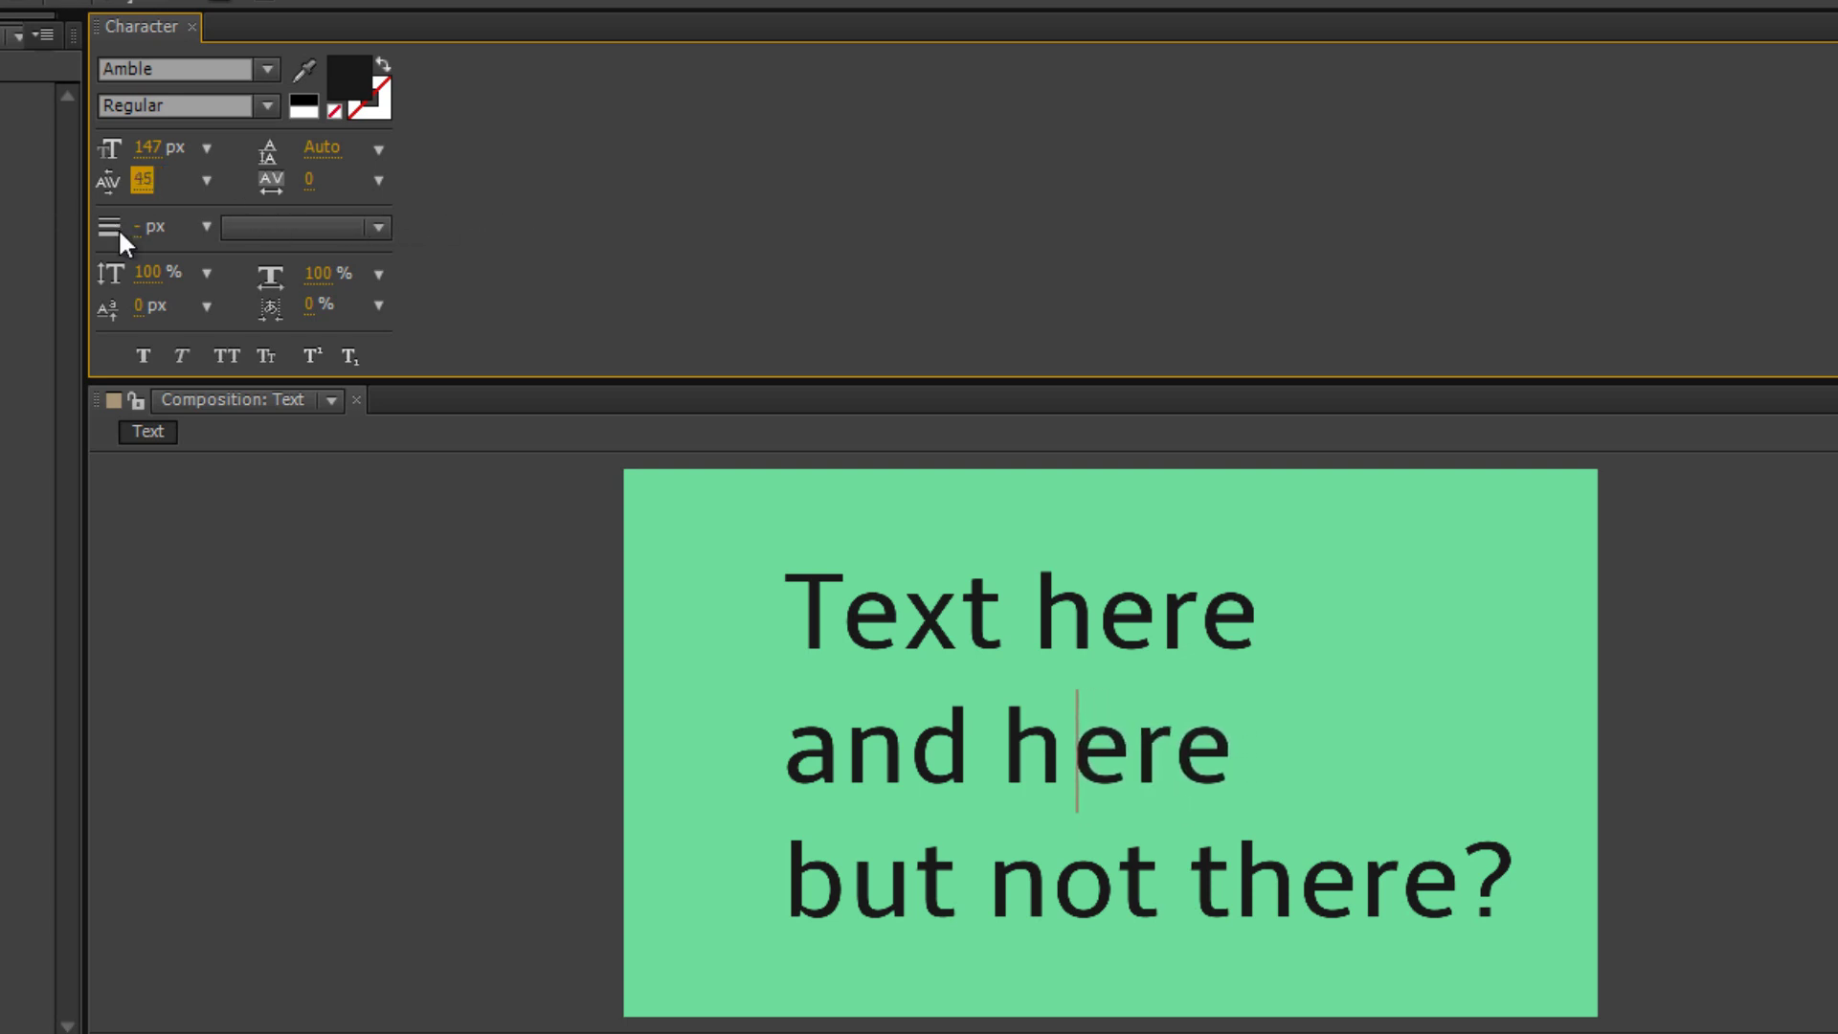
pyautogui.press('Escape')
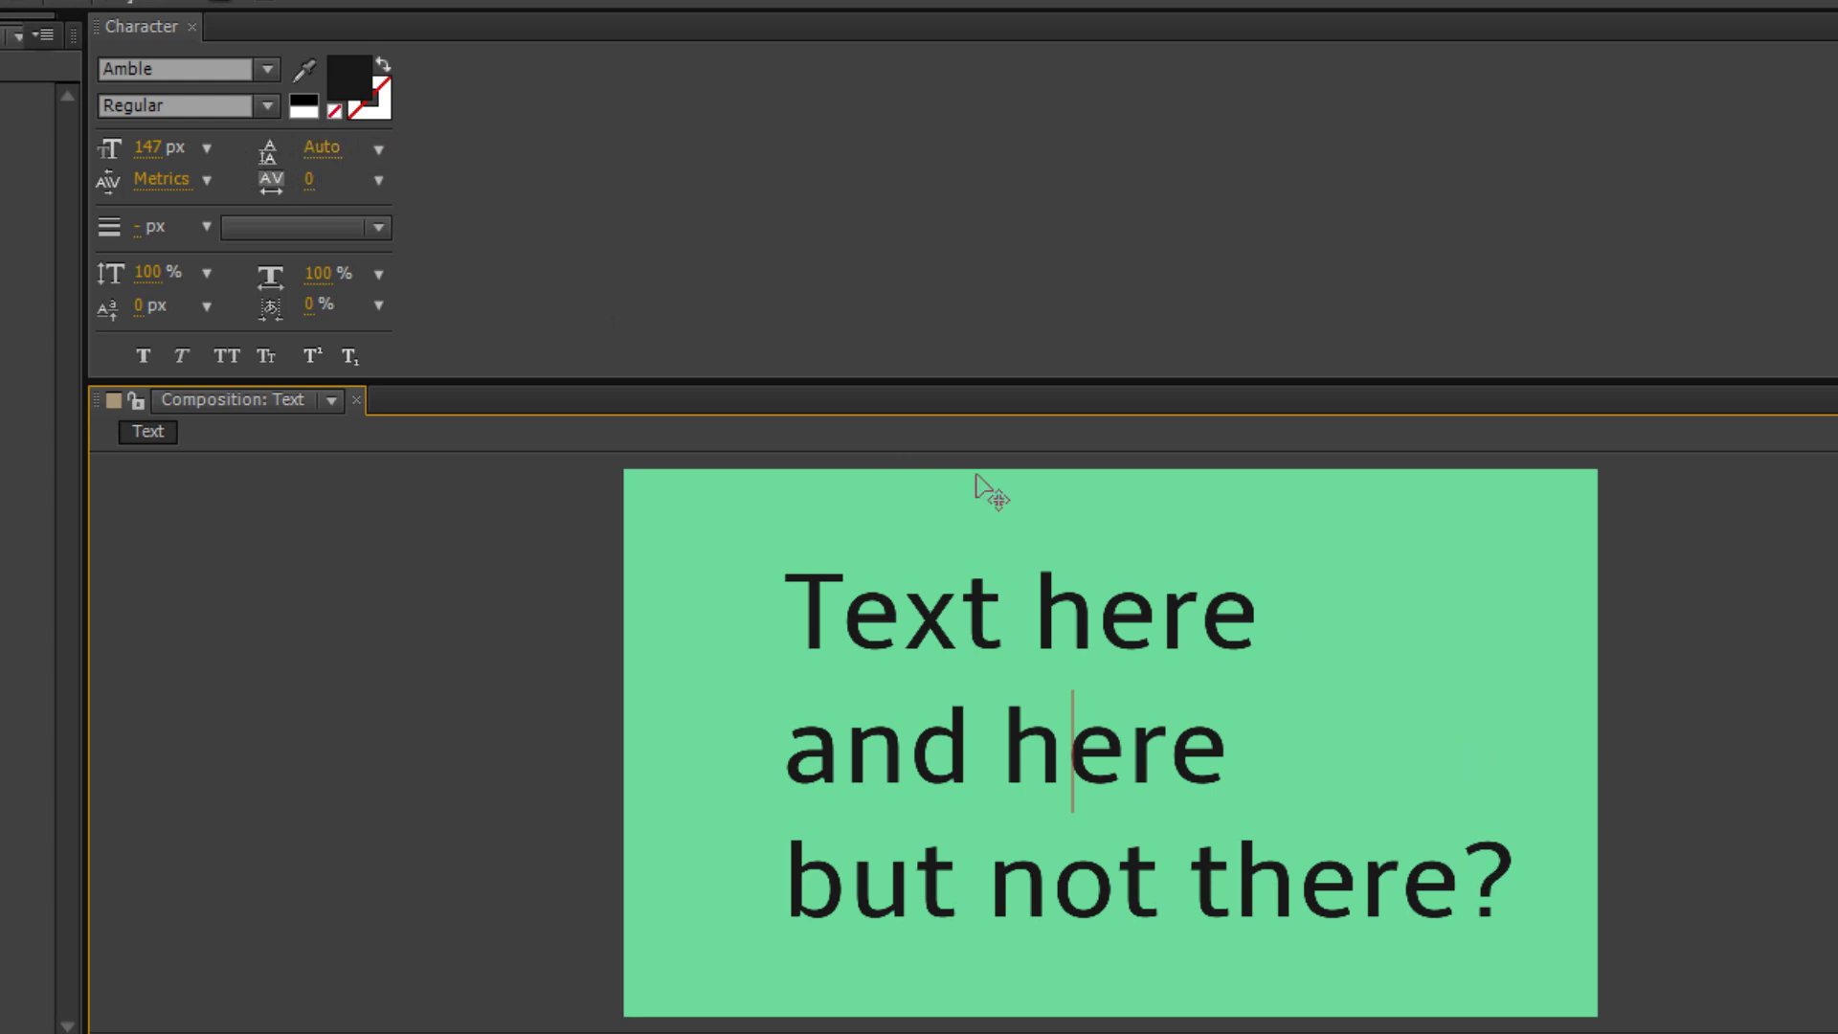
# Select all three lines and scrub Leading to 125 px and Tracking to -33
pyautogui.moveTo(808, 607); pyautogui.dragTo(1486, 818)
pyautogui.moveTo(316, 149); pyautogui.dragTo(508, 191)
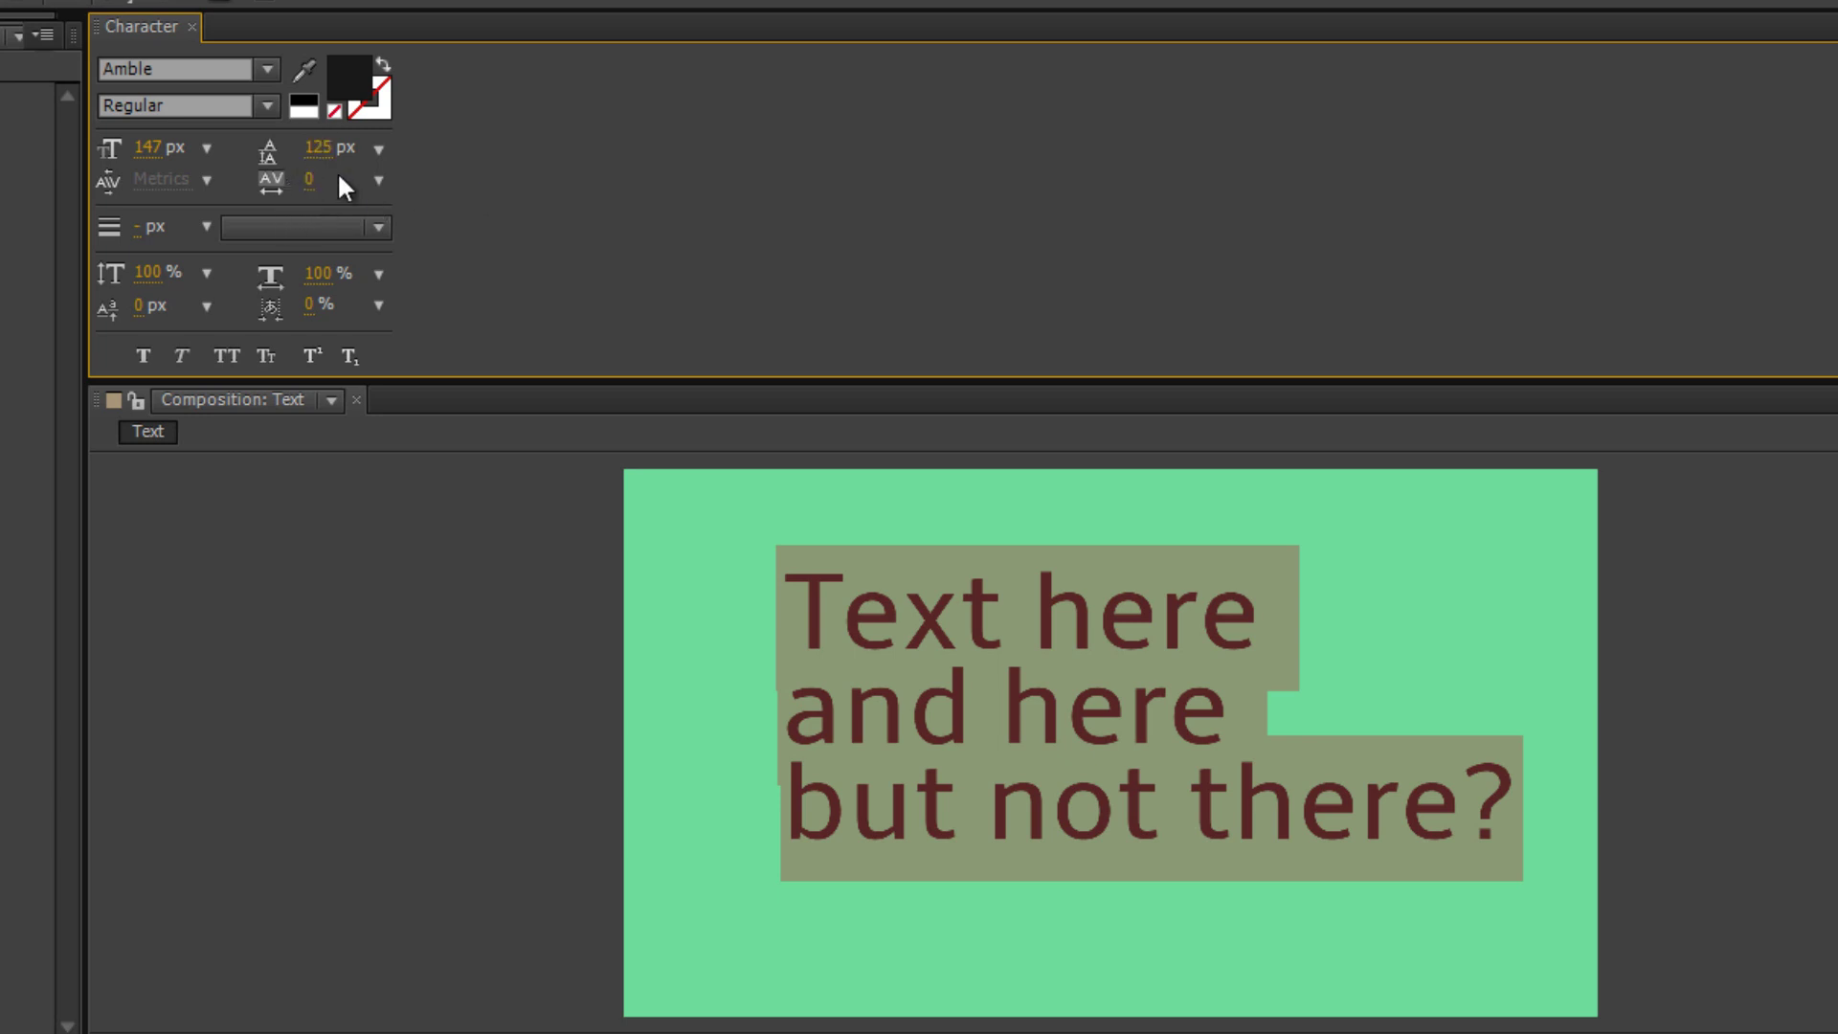
pyautogui.moveTo(333, 183); pyautogui.dragTo(326, 247)
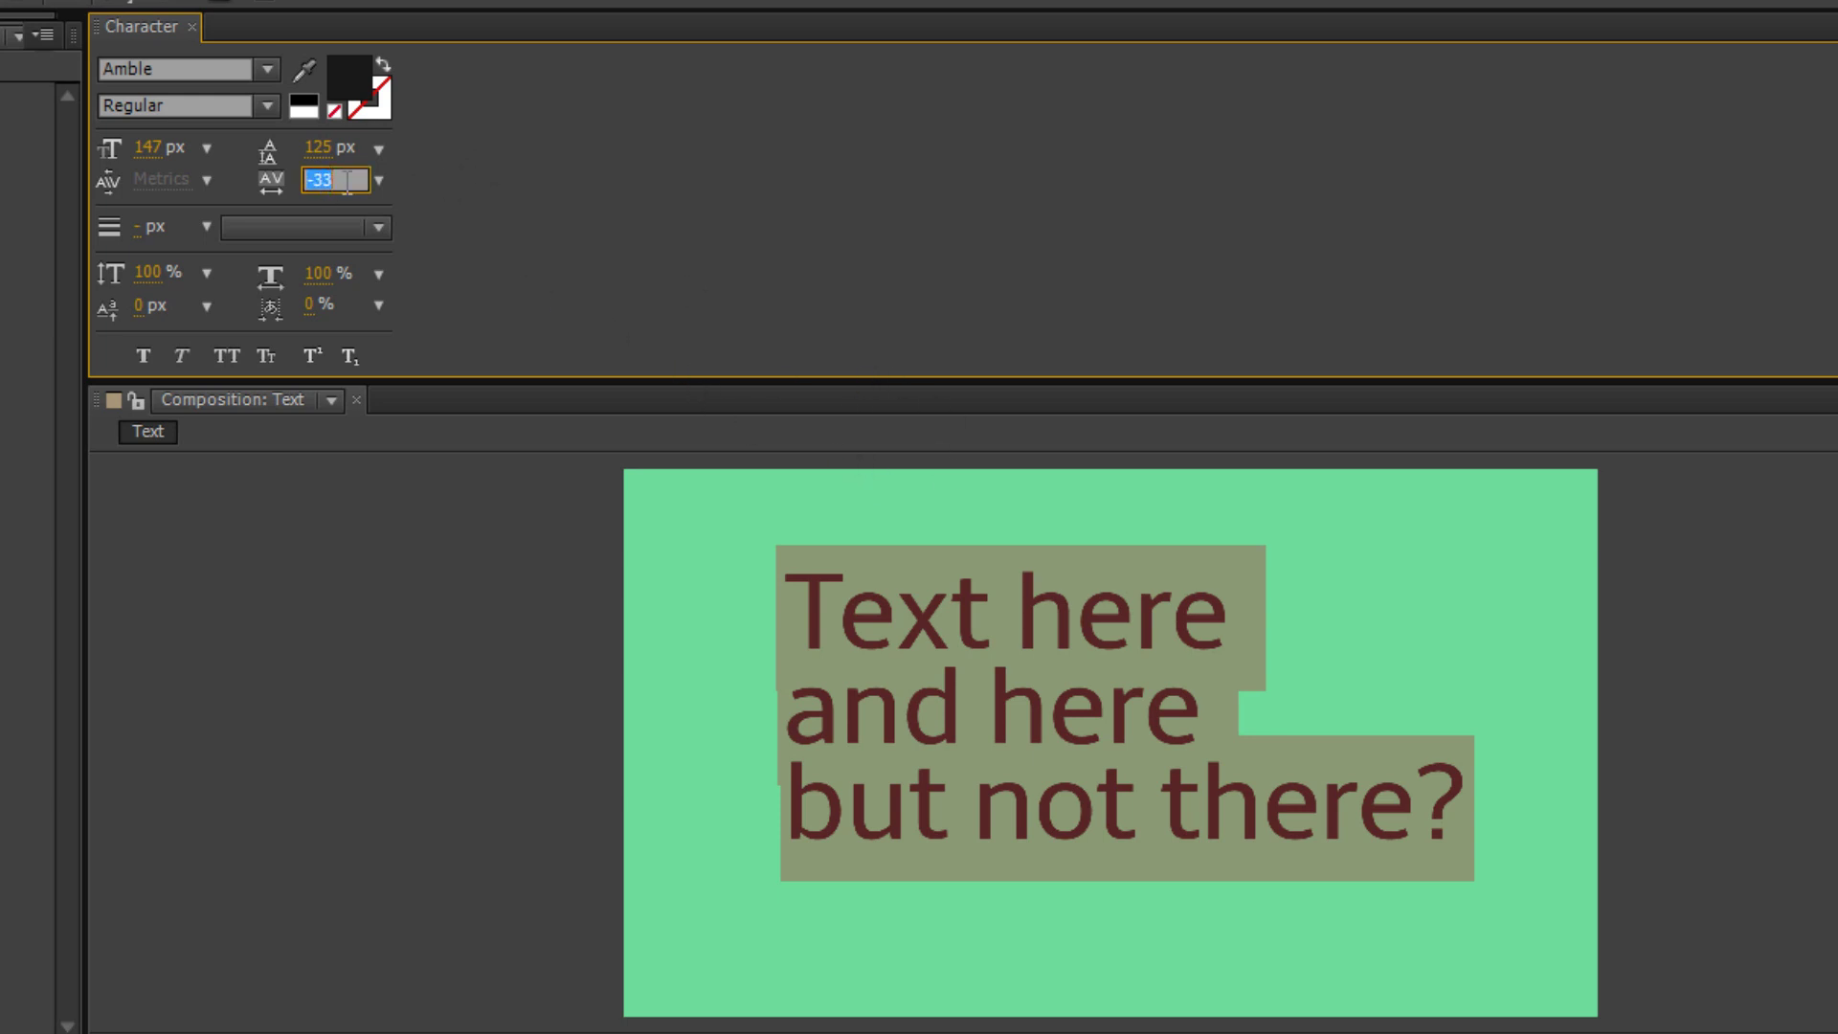
# Select all three lines and set the stroke colour to purple #790C8D
pyautogui.click(577, 235)
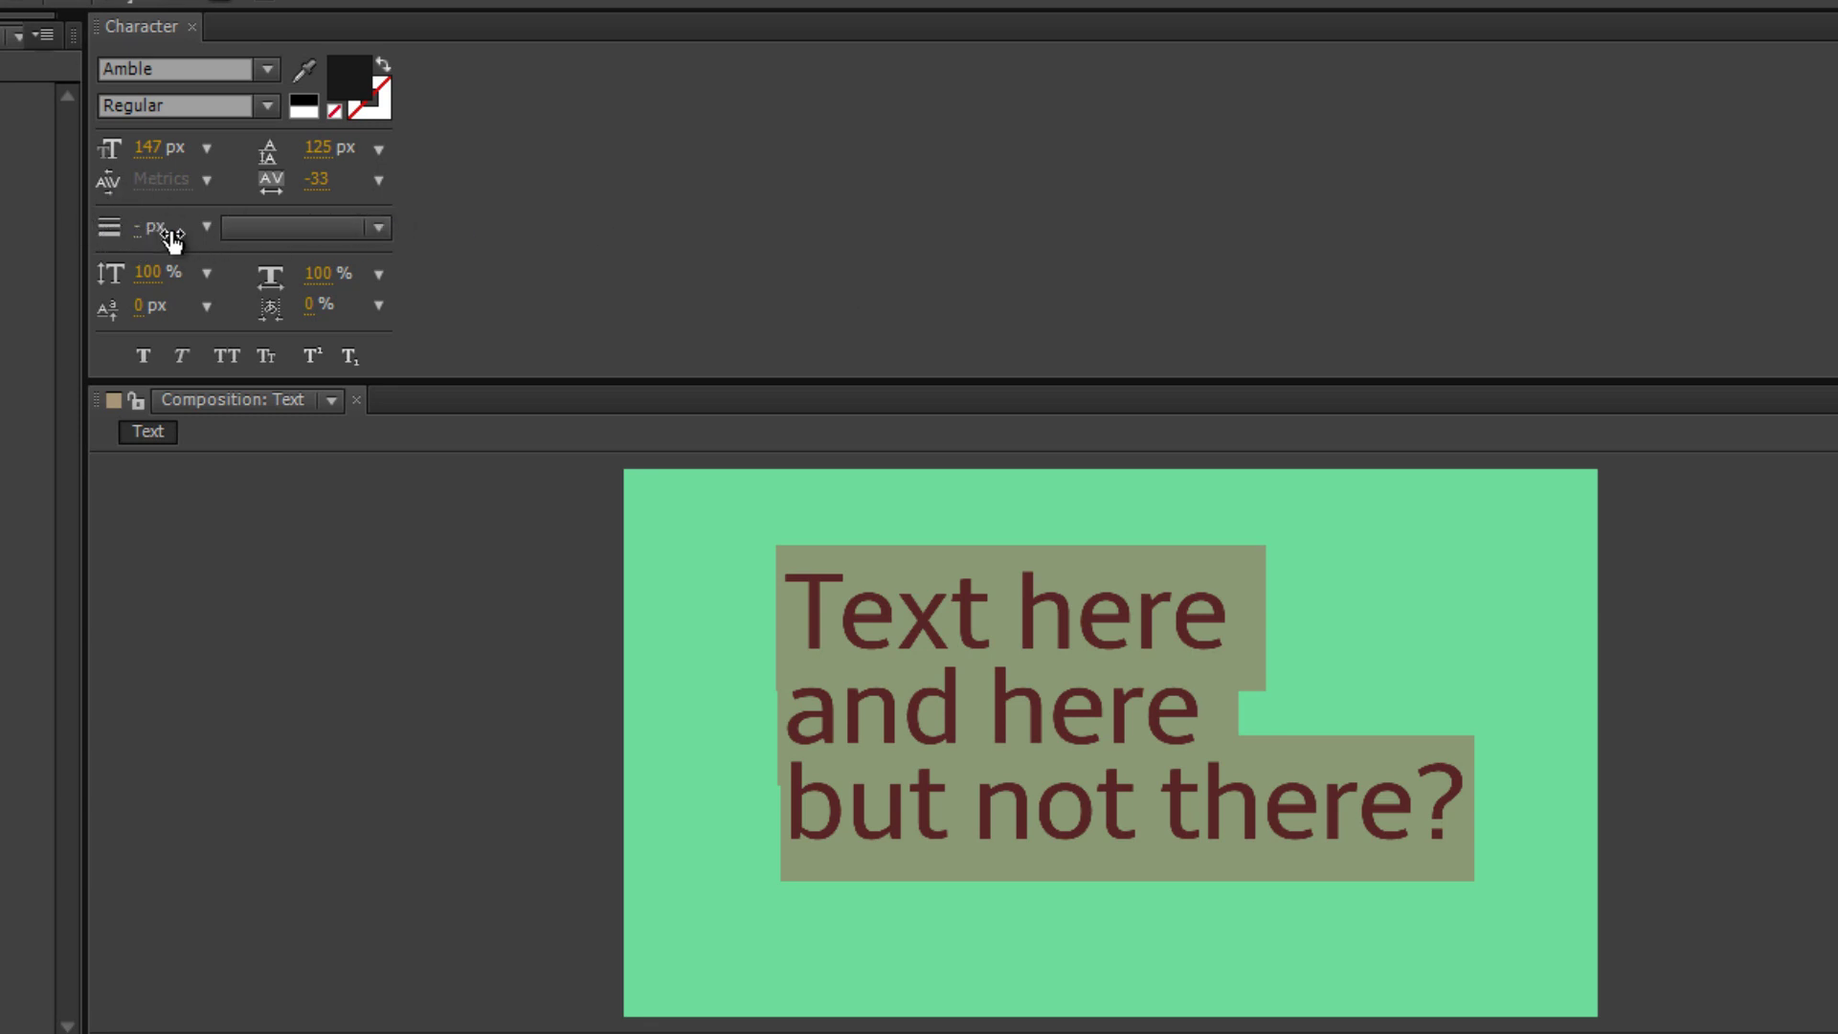
pyautogui.click(809, 584)
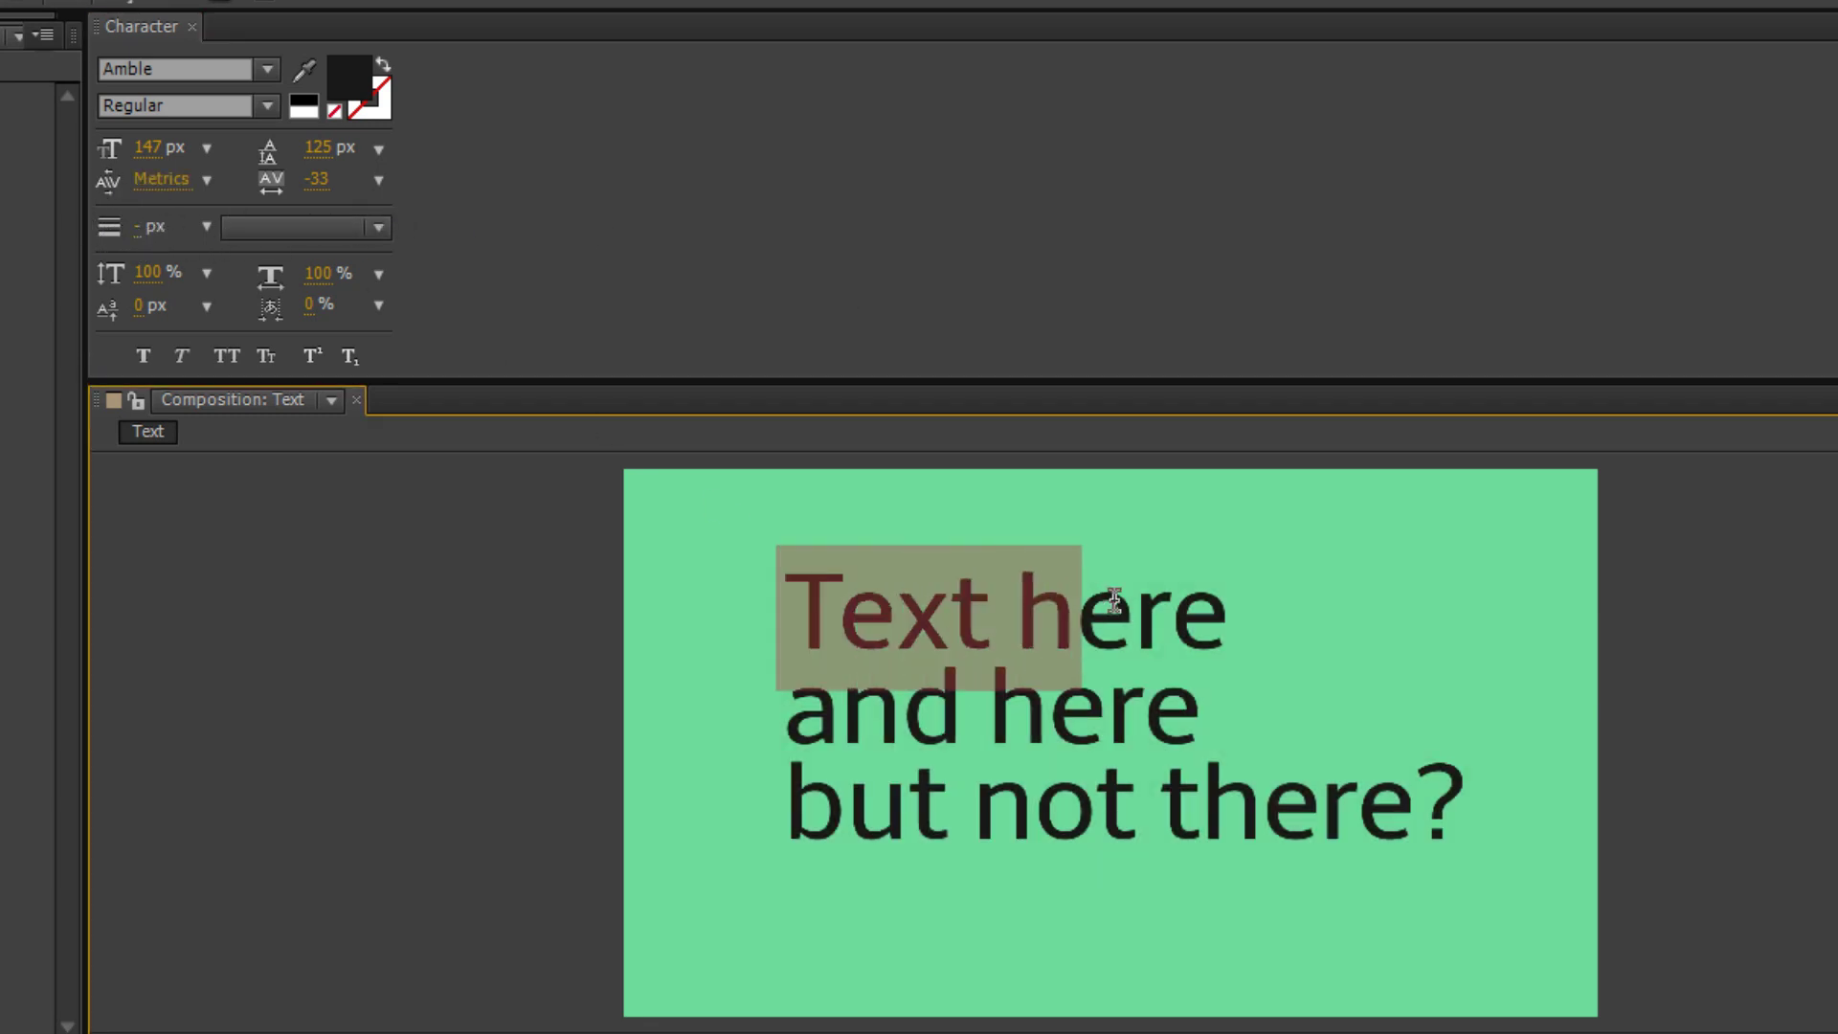
pyautogui.moveTo(1145, 601); pyautogui.dragTo(1469, 738)
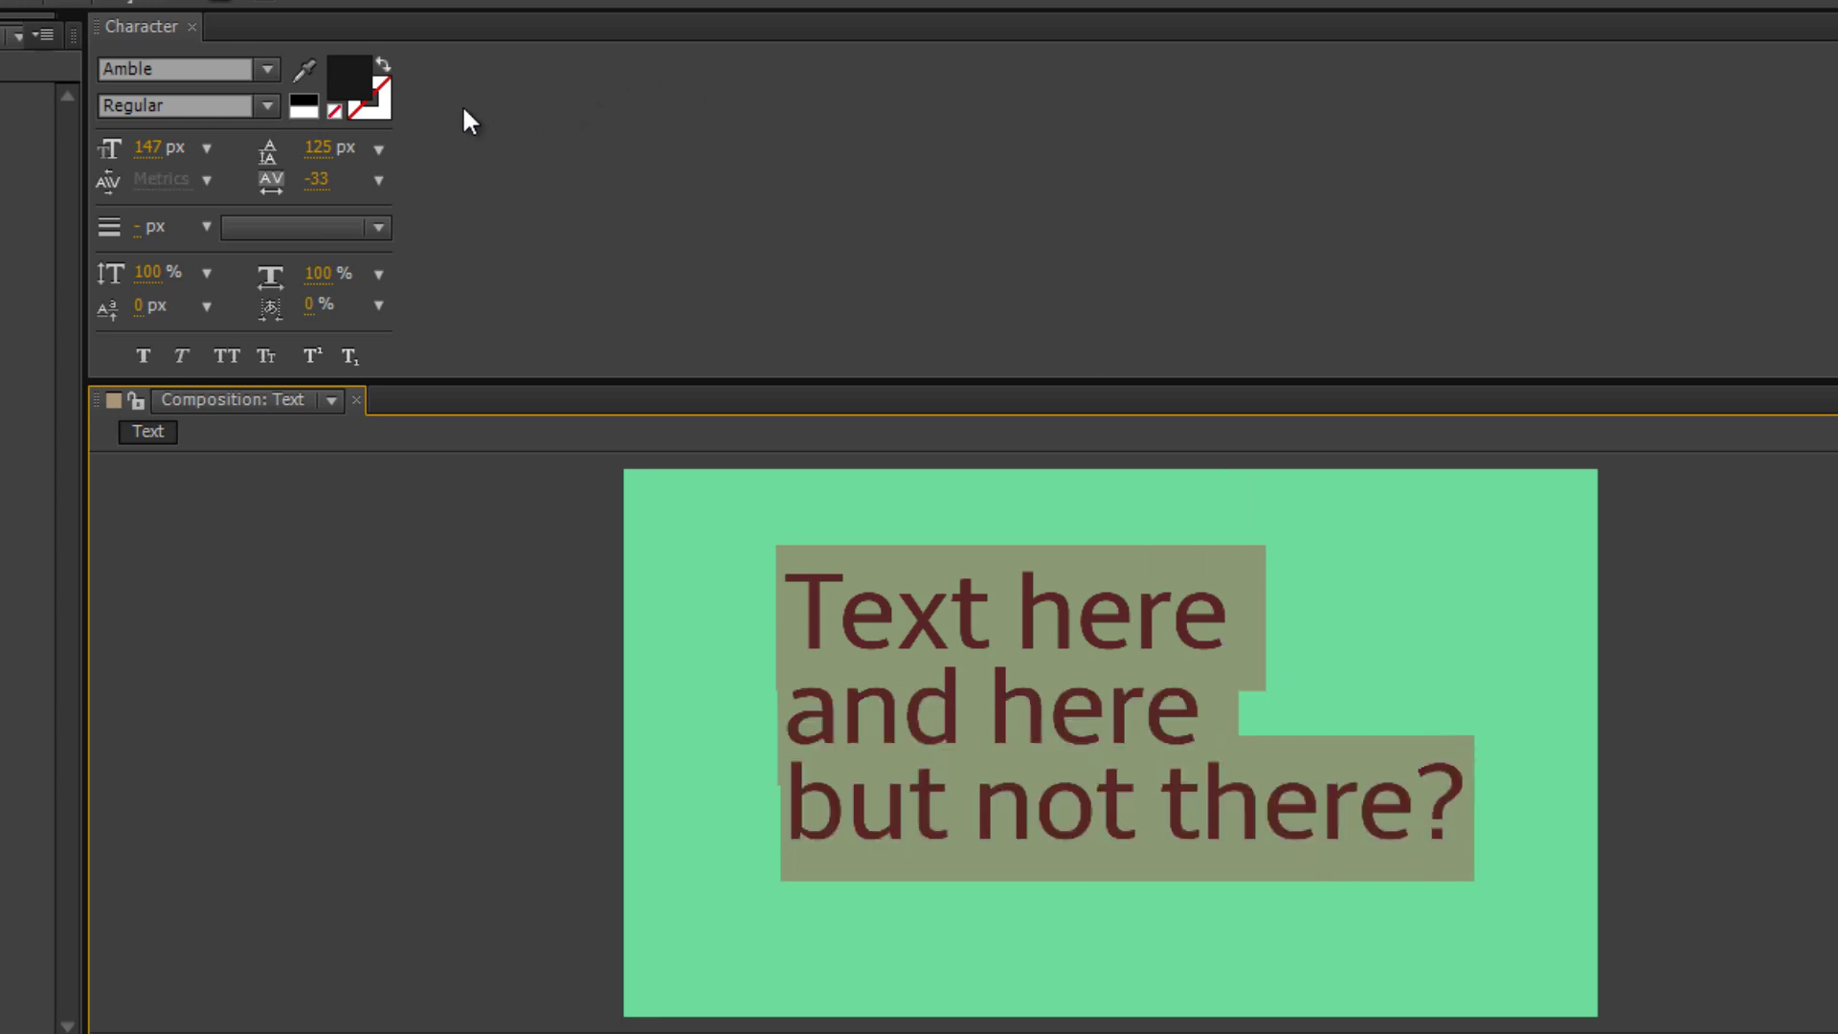
pyautogui.click(368, 100)
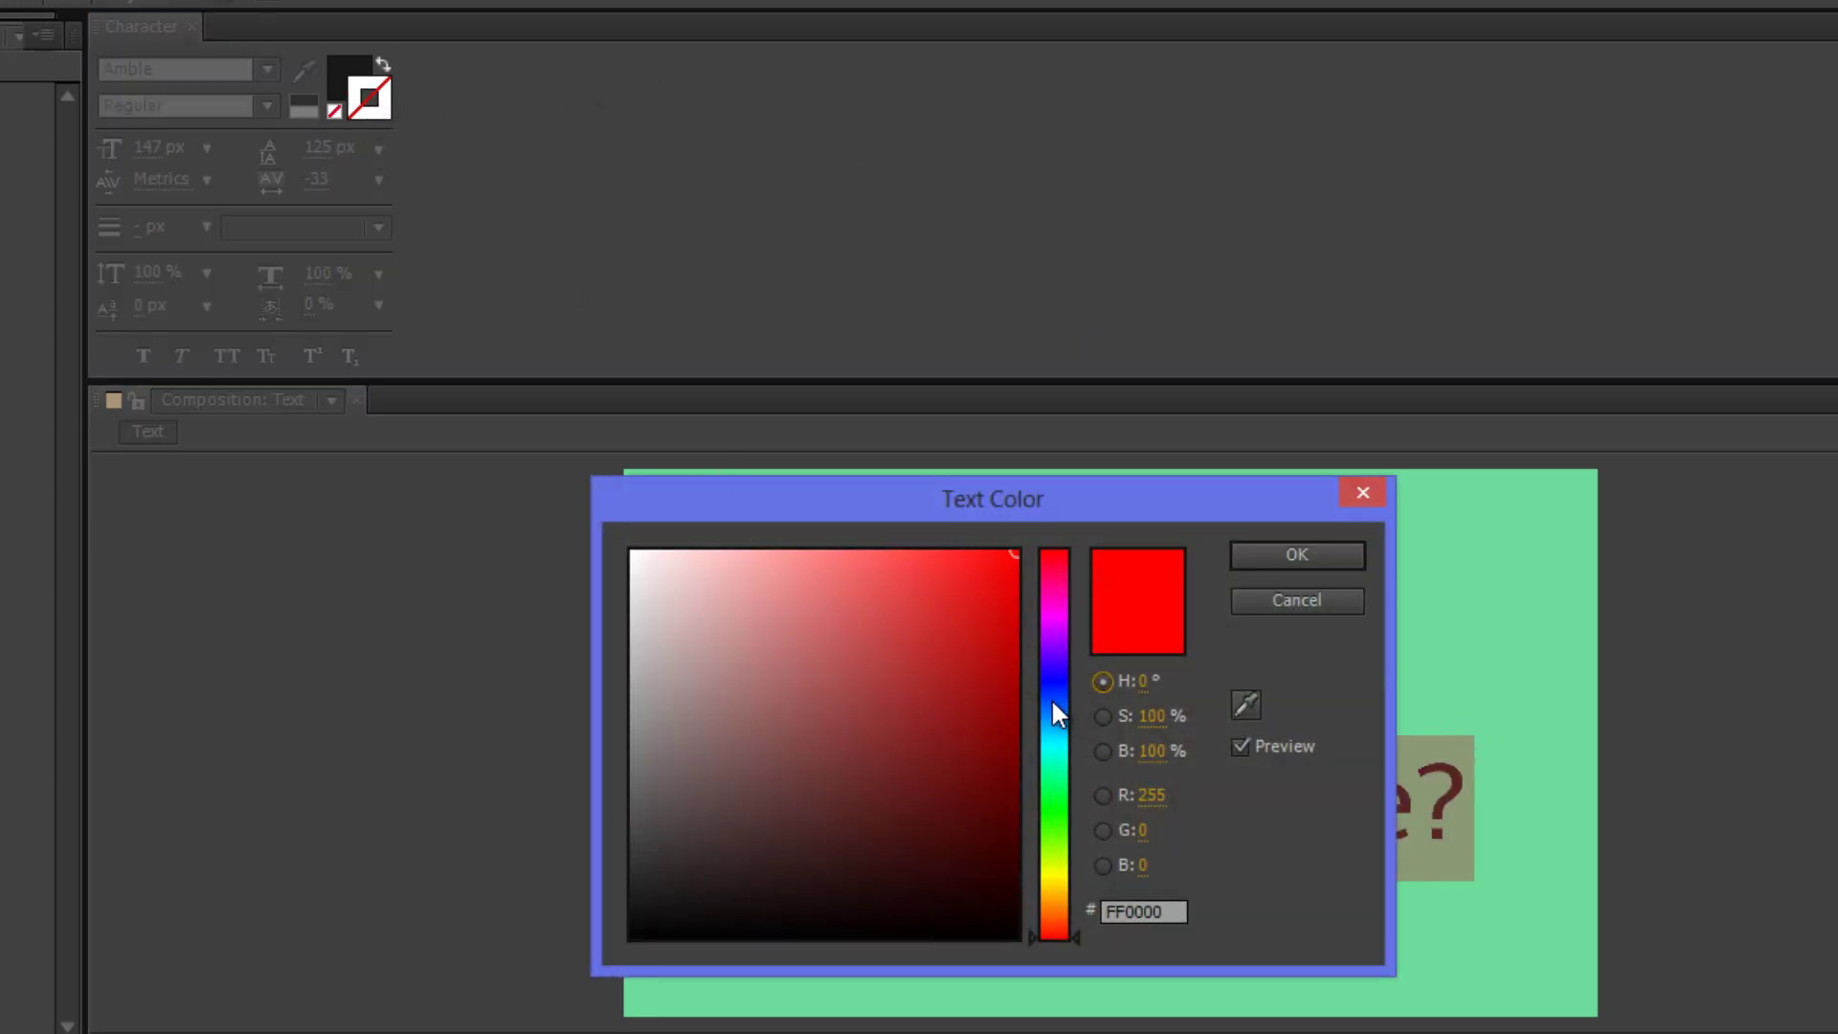
pyautogui.moveTo(1053, 703)
pyautogui.mouseDown()
pyautogui.moveTo(1060, 767)
pyautogui.moveTo(1063, 592)
pyautogui.moveTo(1072, 622)
pyautogui.mouseUp()
pyautogui.click(984, 723)
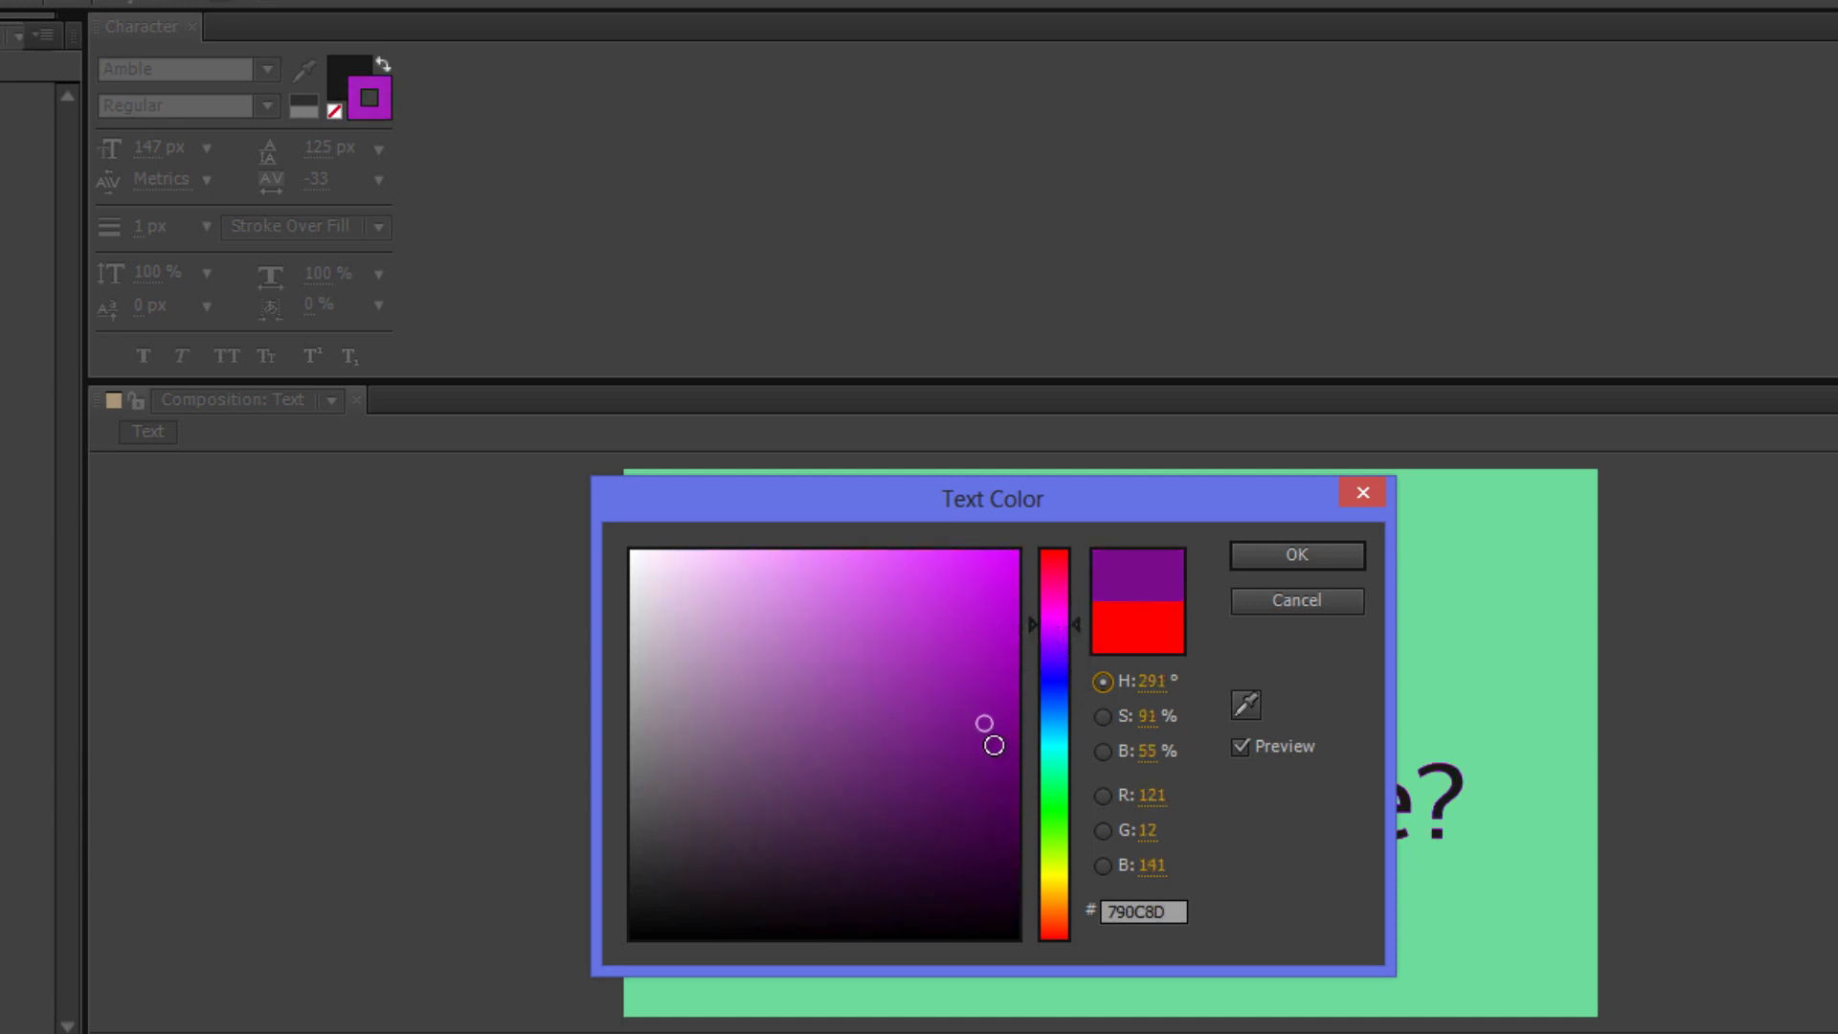
pyautogui.moveTo(1001, 753); pyautogui.dragTo(1014, 634)
pyautogui.click(1298, 555)
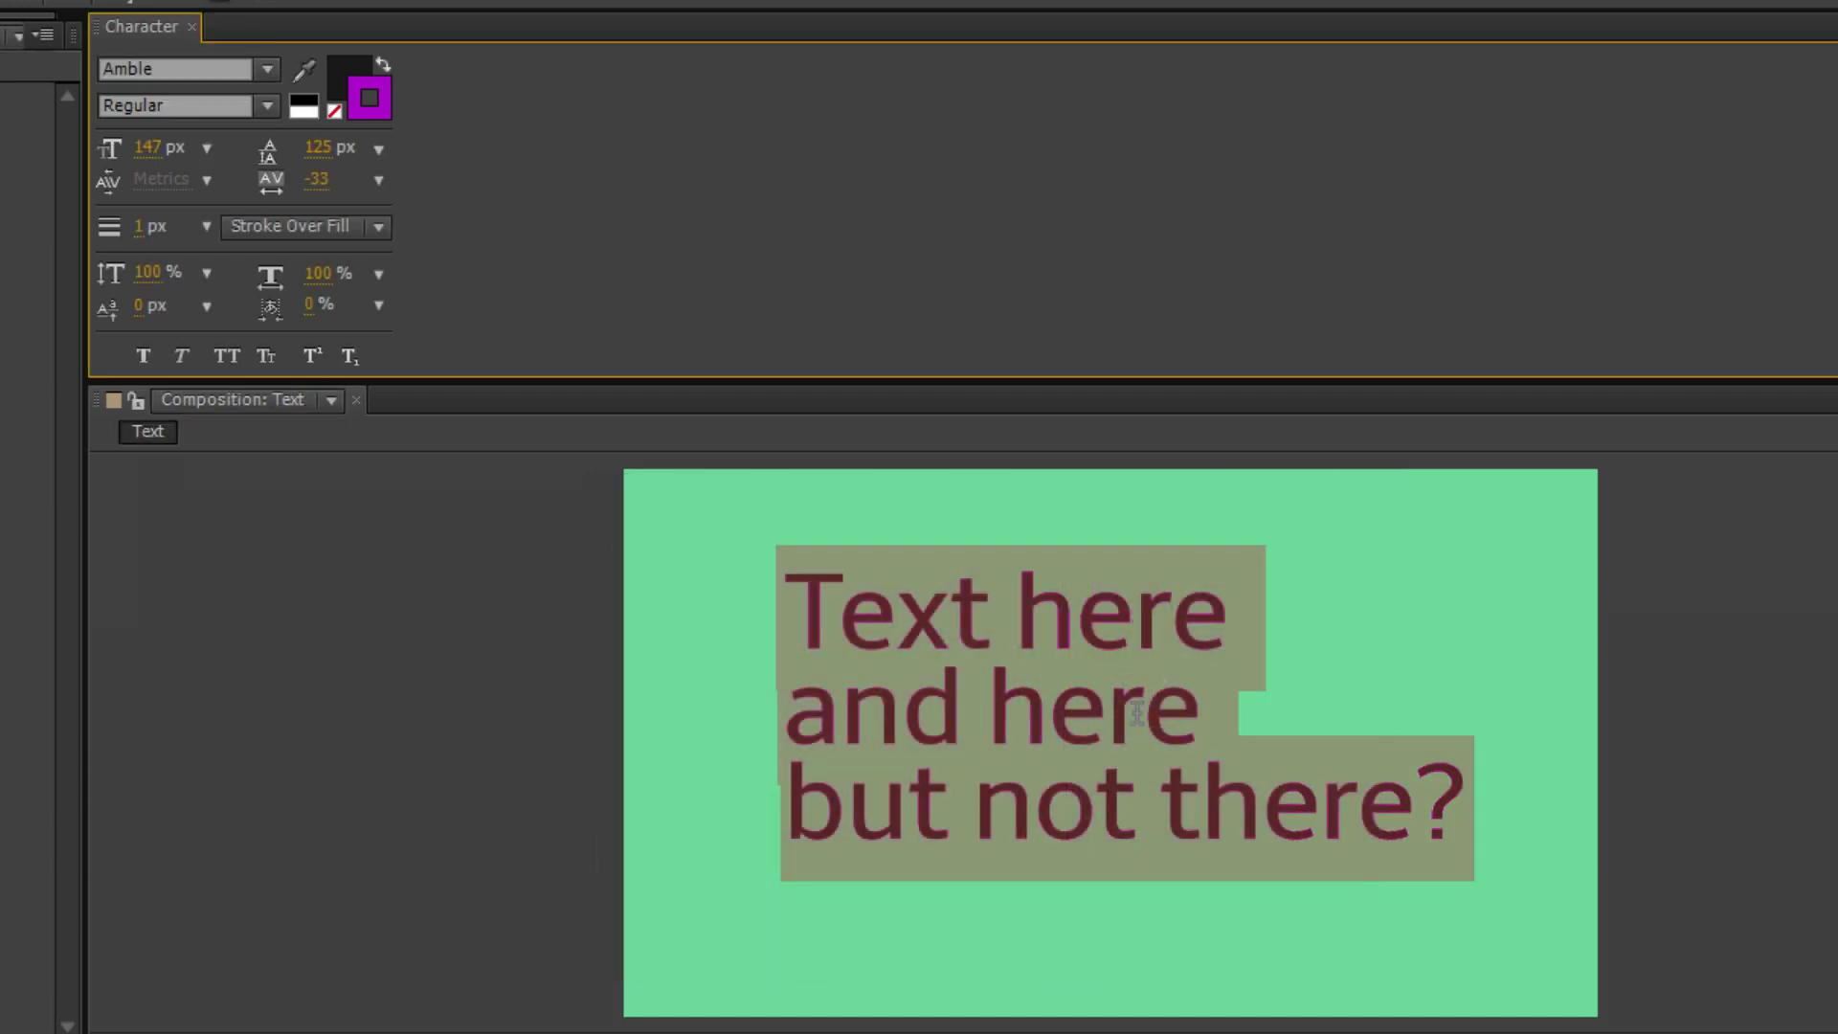
# Scrub the stroke width thicker and zoom the view in on the text
pyautogui.click(1273, 766)
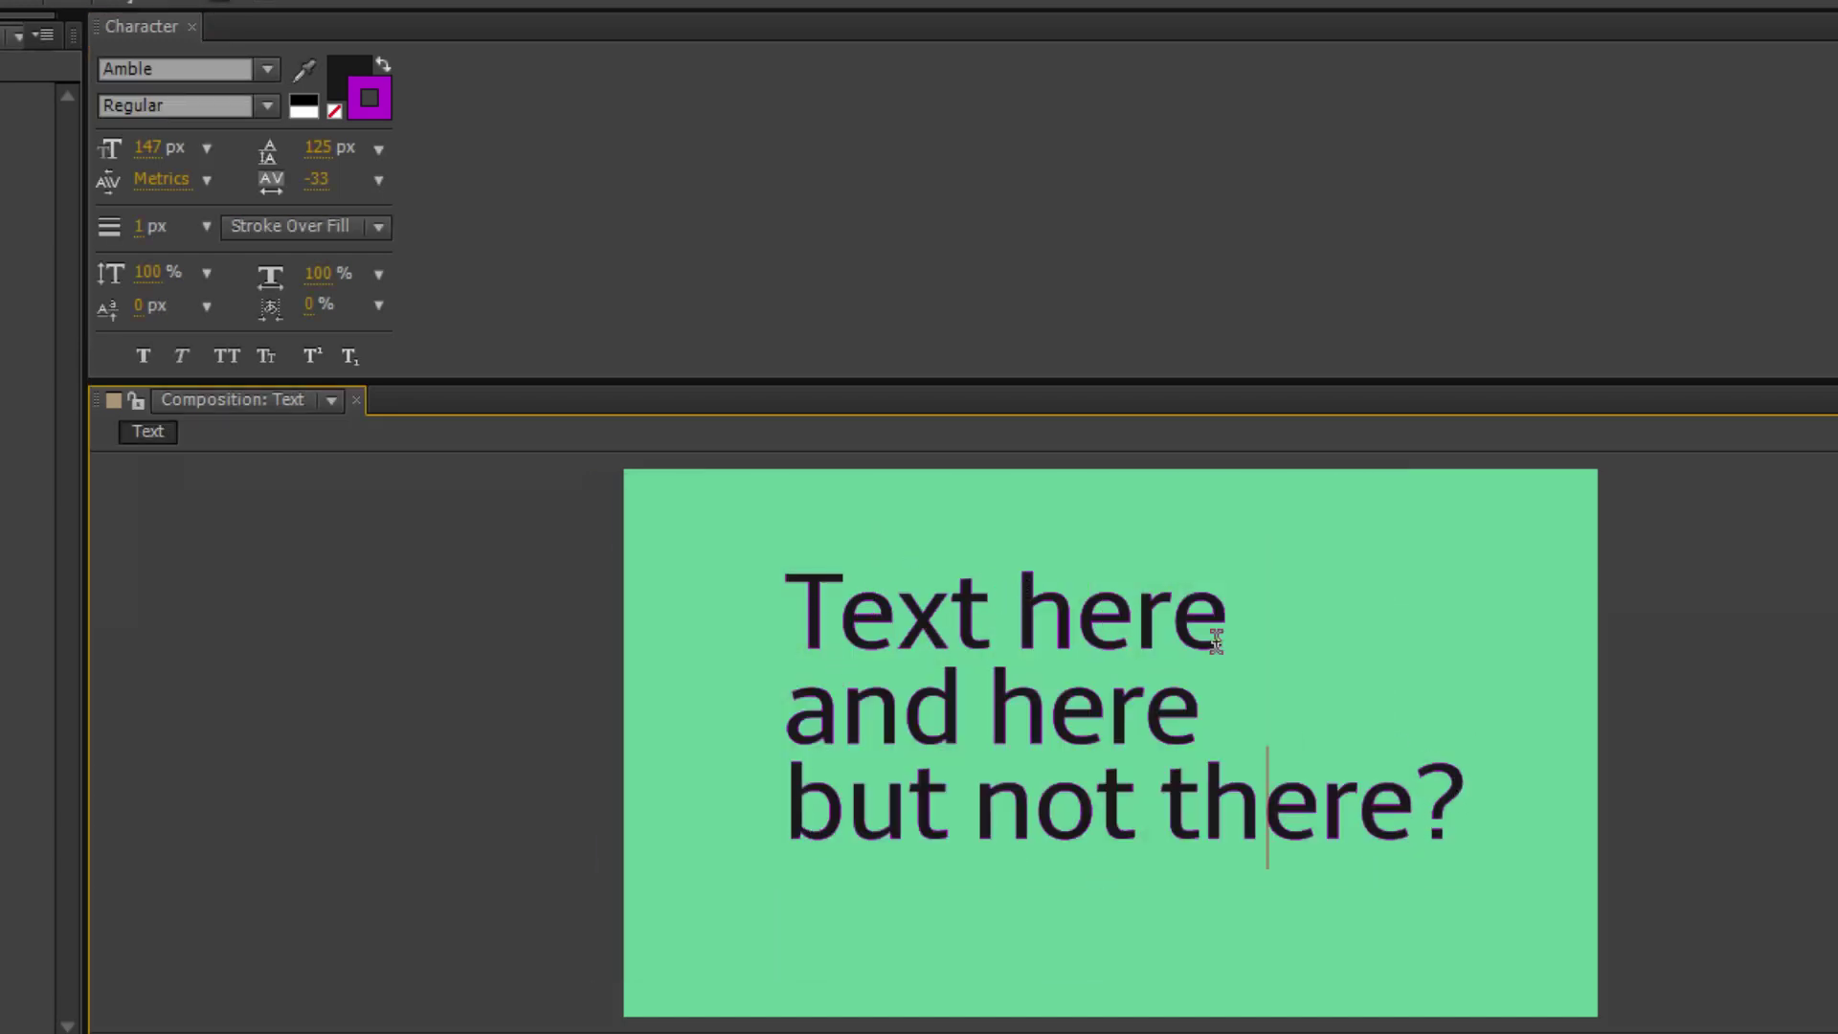
pyautogui.click(139, 228)
pyautogui.moveTo(141, 233)
pyautogui.mouseDown()
pyautogui.moveTo(314, 241)
pyautogui.moveTo(185, 239)
pyautogui.mouseUp()
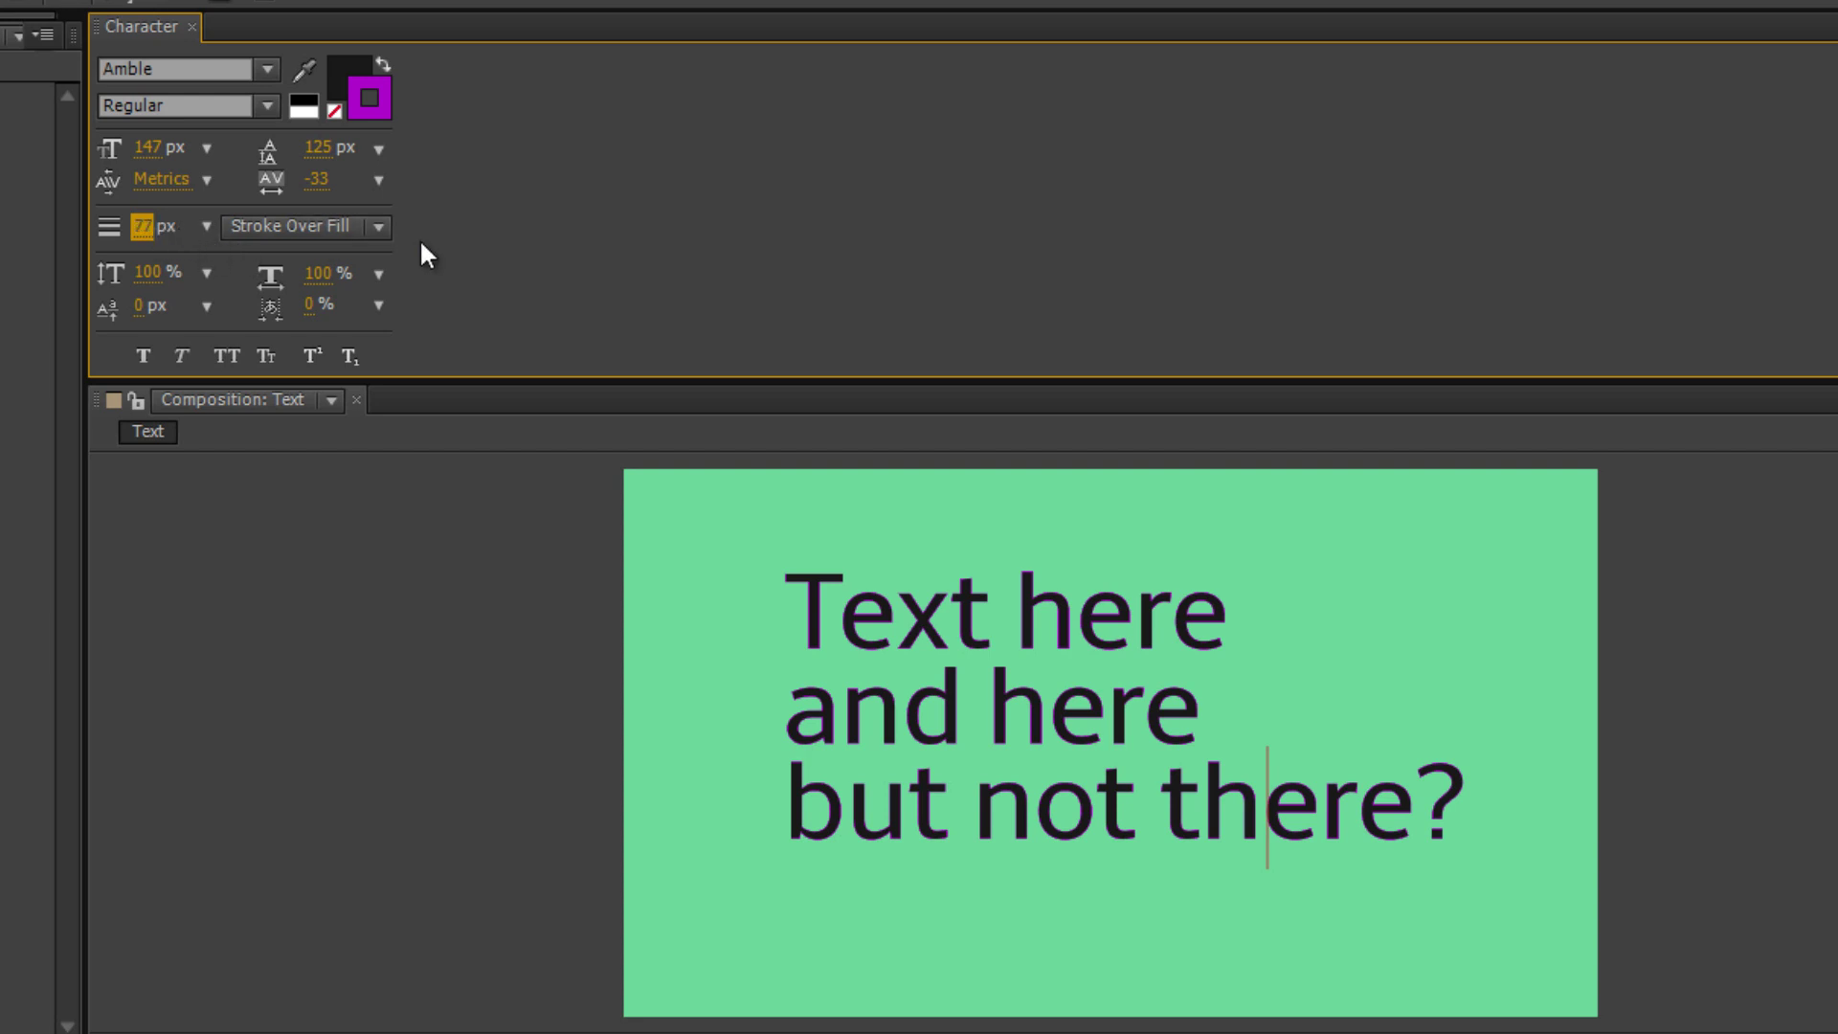
pyautogui.scroll(2, 1009, 759)
pyautogui.scroll(1, 1378, 709)
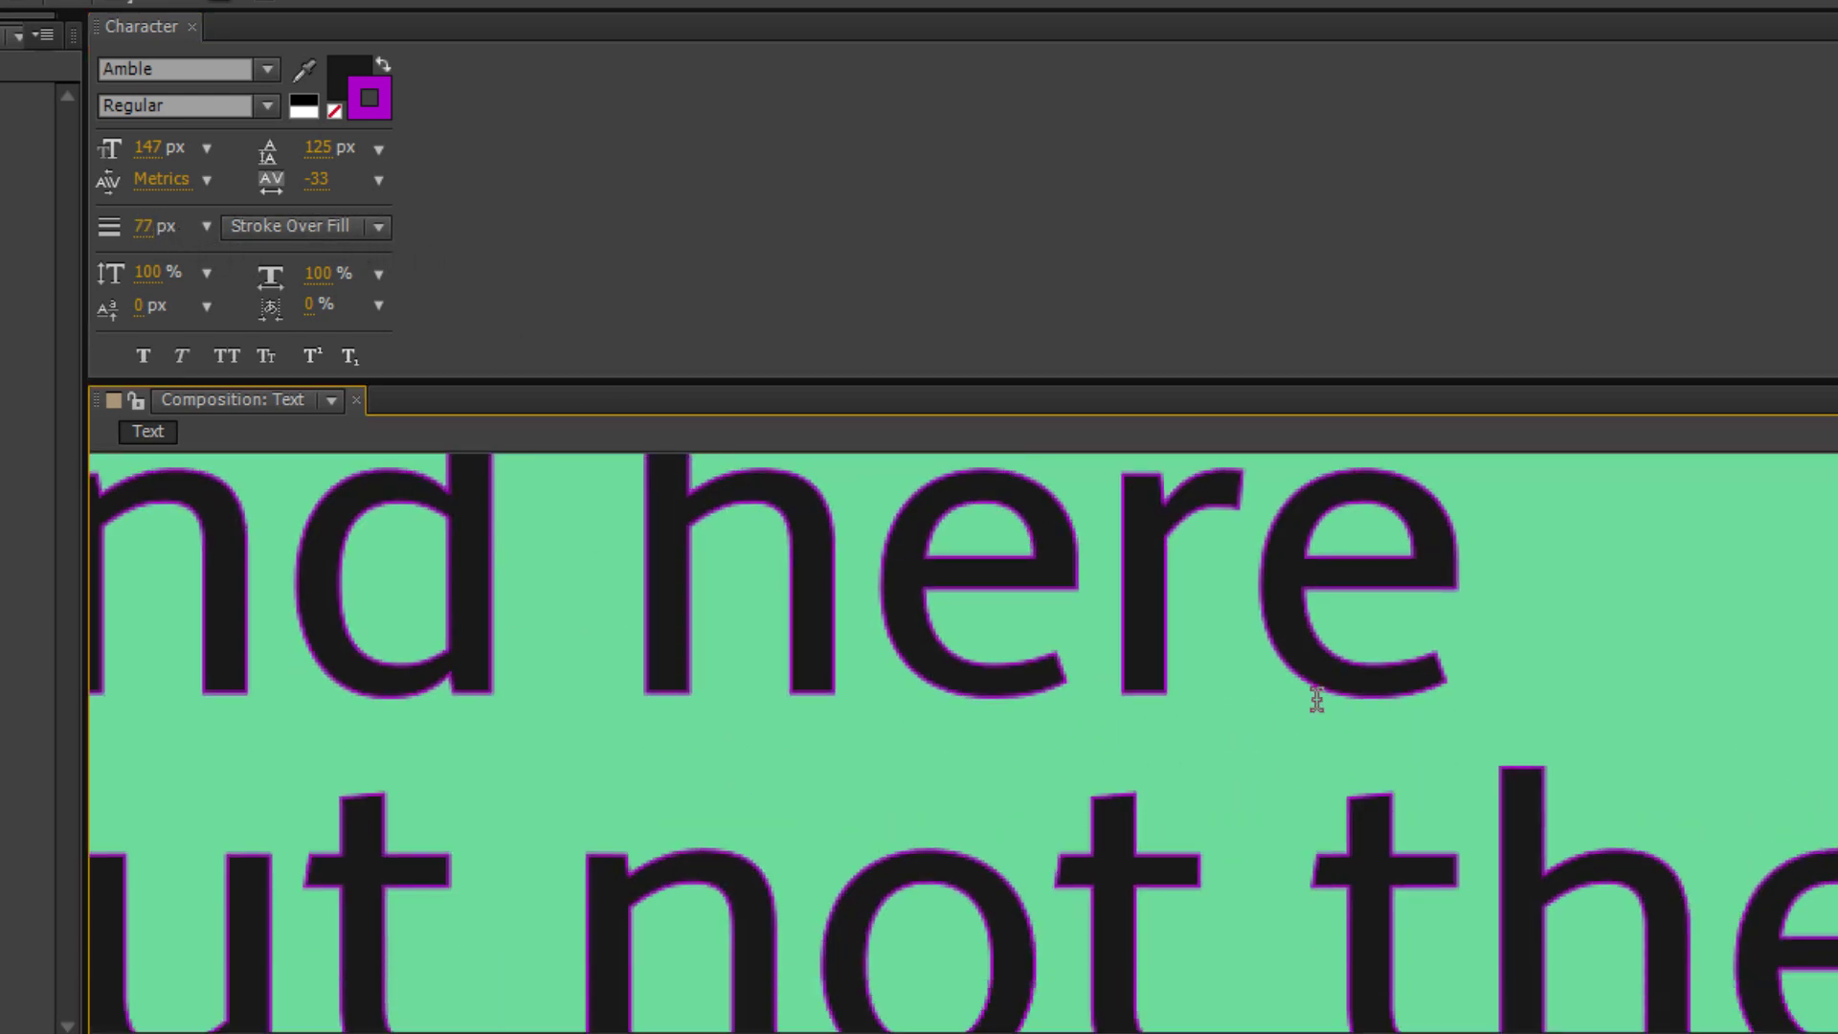
pyautogui.press('Escape')
pyautogui.scroll(-4, 1496, 735)
pyautogui.scroll(2, 1346, 788)
# Reselect all the text and set the stroke width to 6 px
pyautogui.click(1451, 788)
pyautogui.moveTo(1451, 788); pyautogui.dragTo(738, 603)
pyautogui.click(148, 231)
pyautogui.write('11')
pyautogui.press('Return')
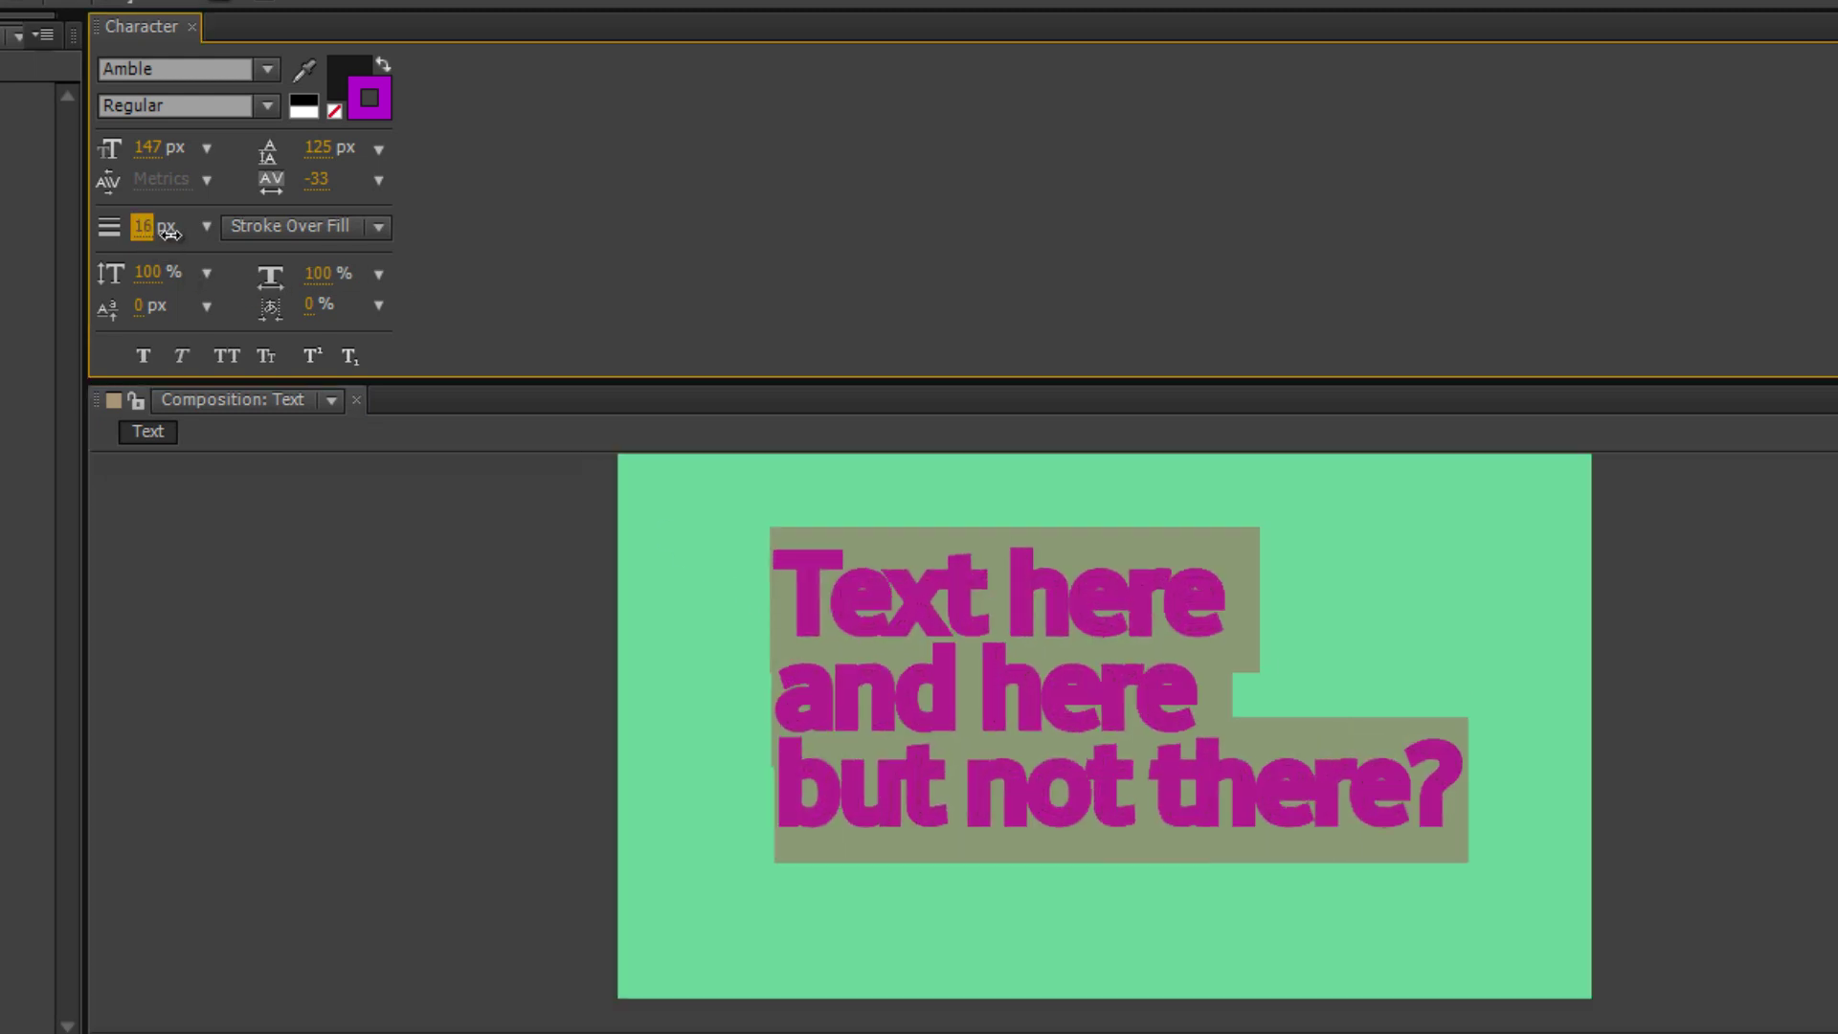
pyautogui.write('1')
pyautogui.press('Return')
pyautogui.write('6')
pyautogui.press('Return')
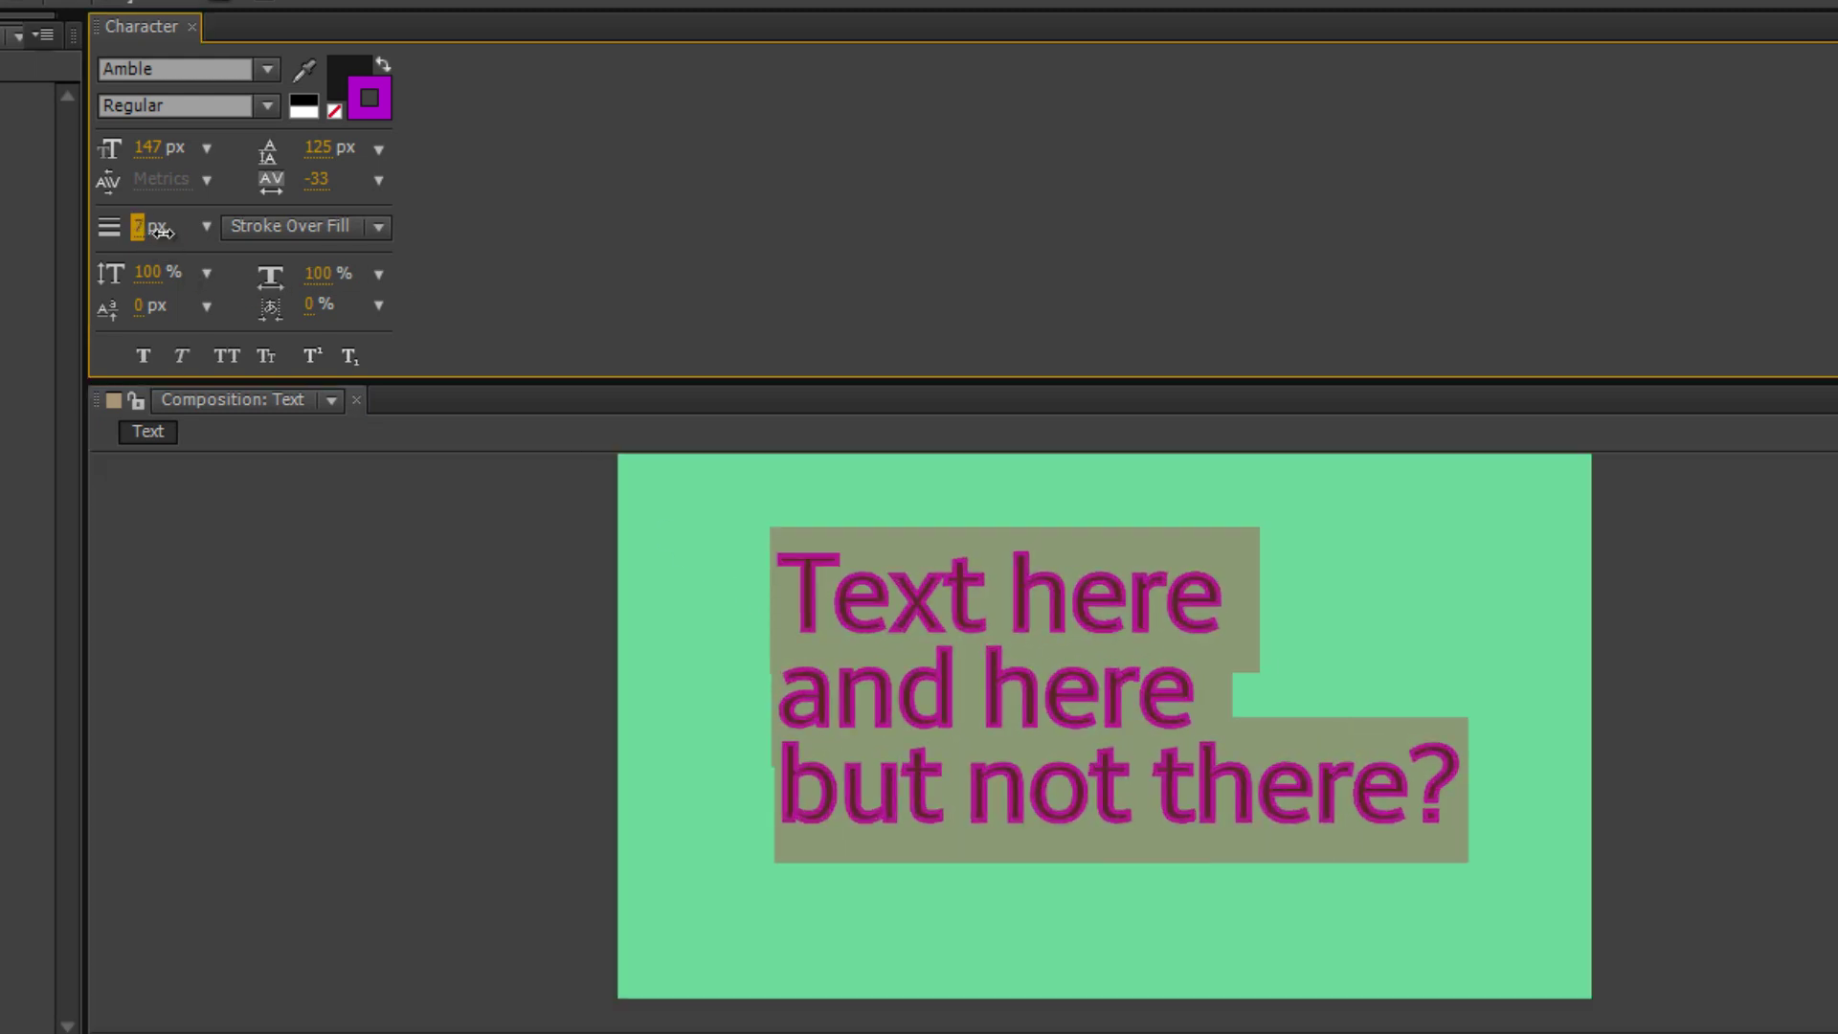
pyautogui.click(521, 234)
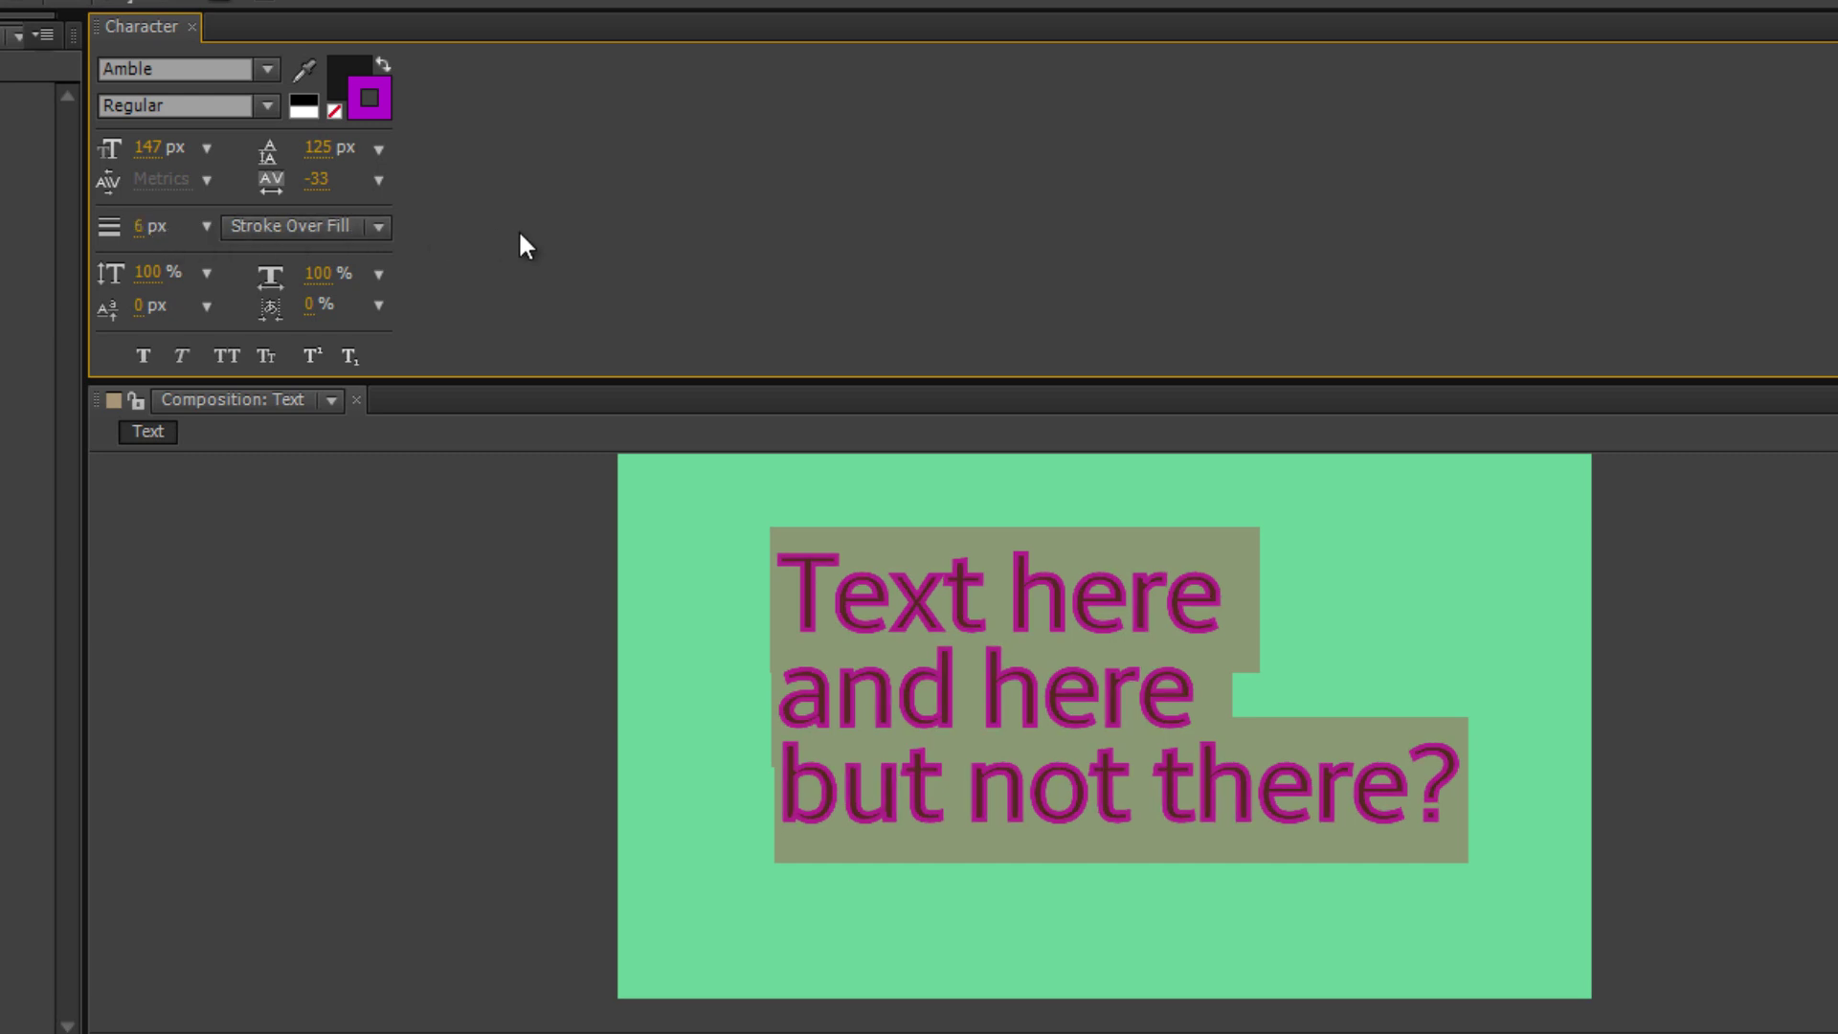
# Cycle through each stroke order option, ending on Fill Over Stroke
pyautogui.click(360, 232)
pyautogui.click(356, 272)
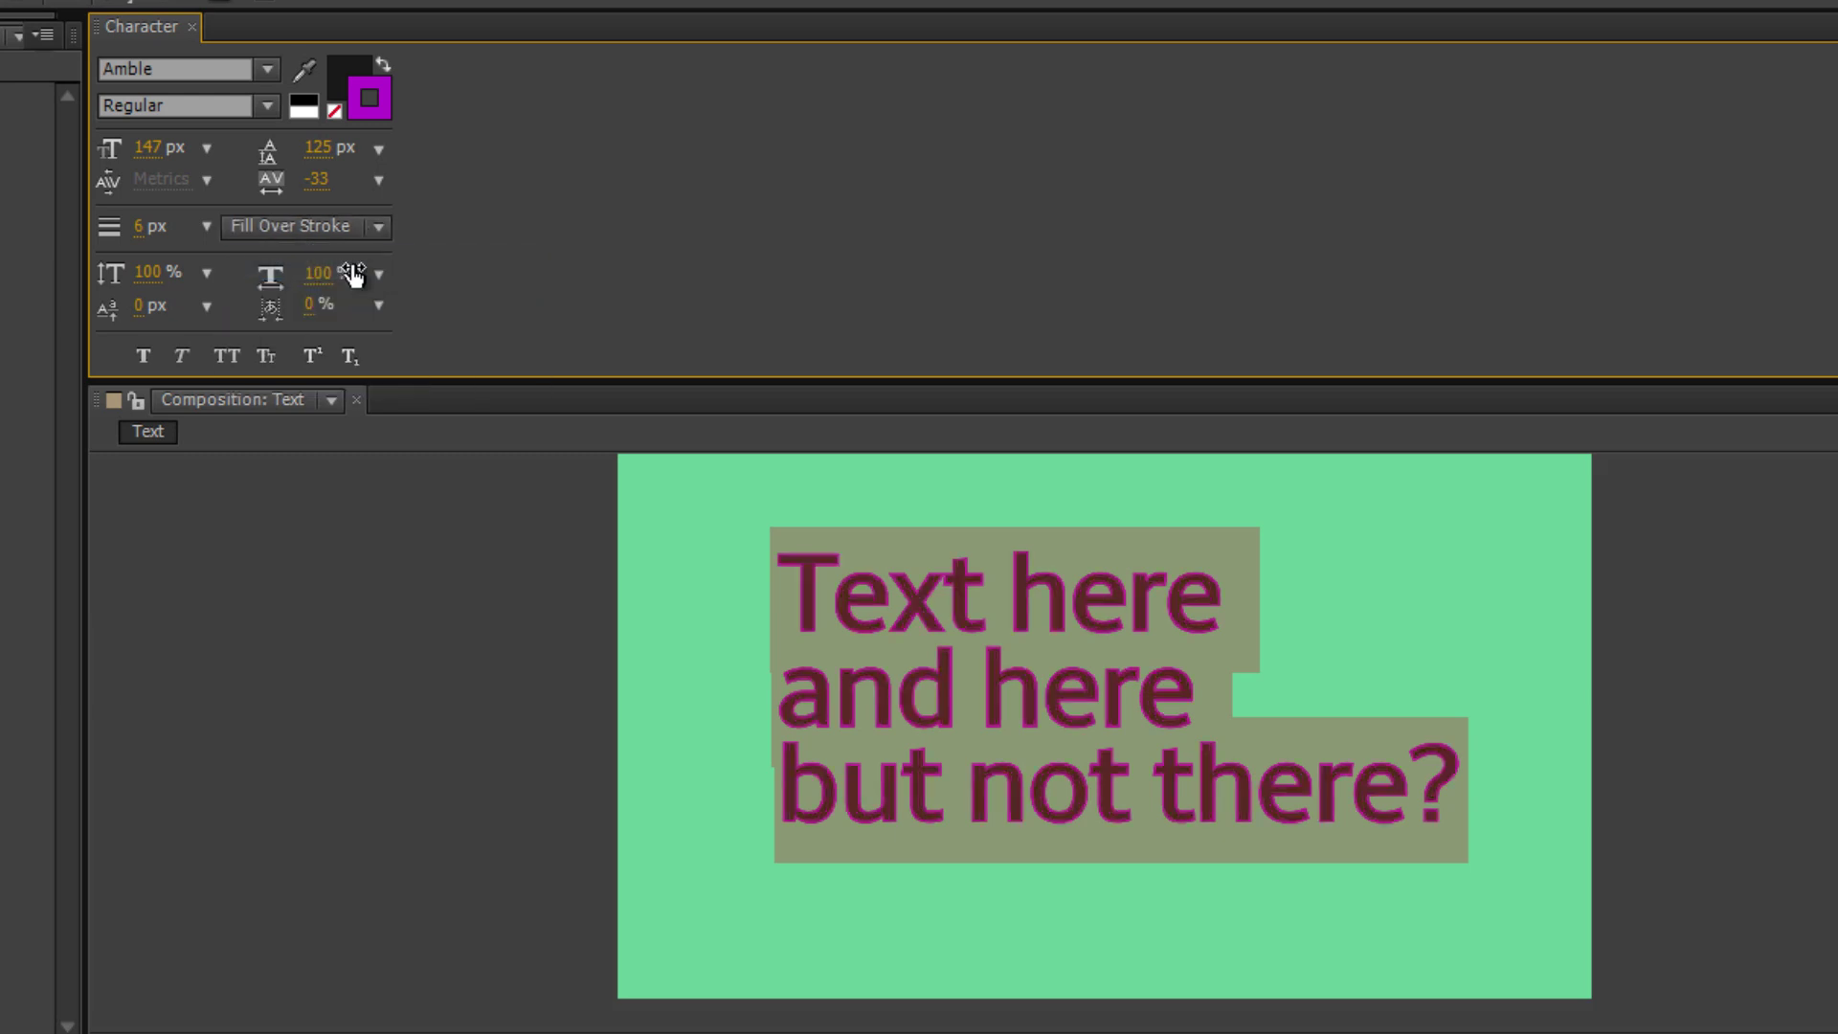
pyautogui.click(295, 228)
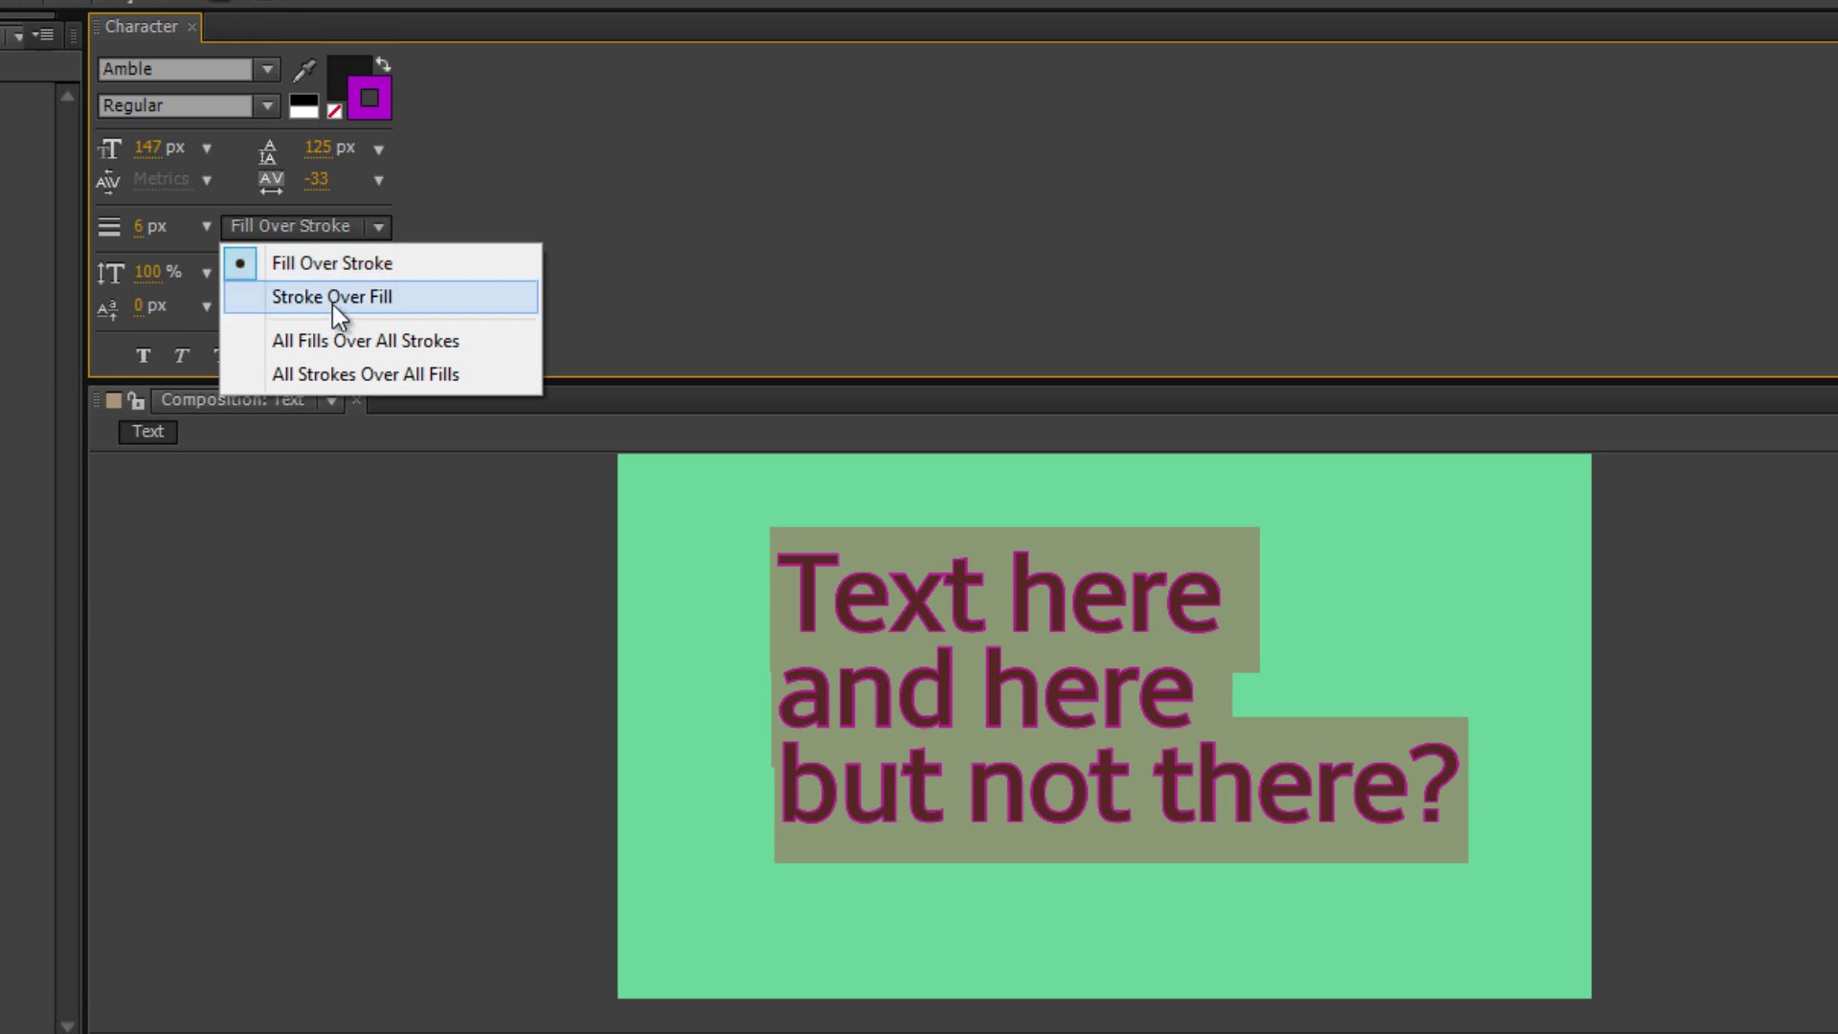
pyautogui.click(342, 345)
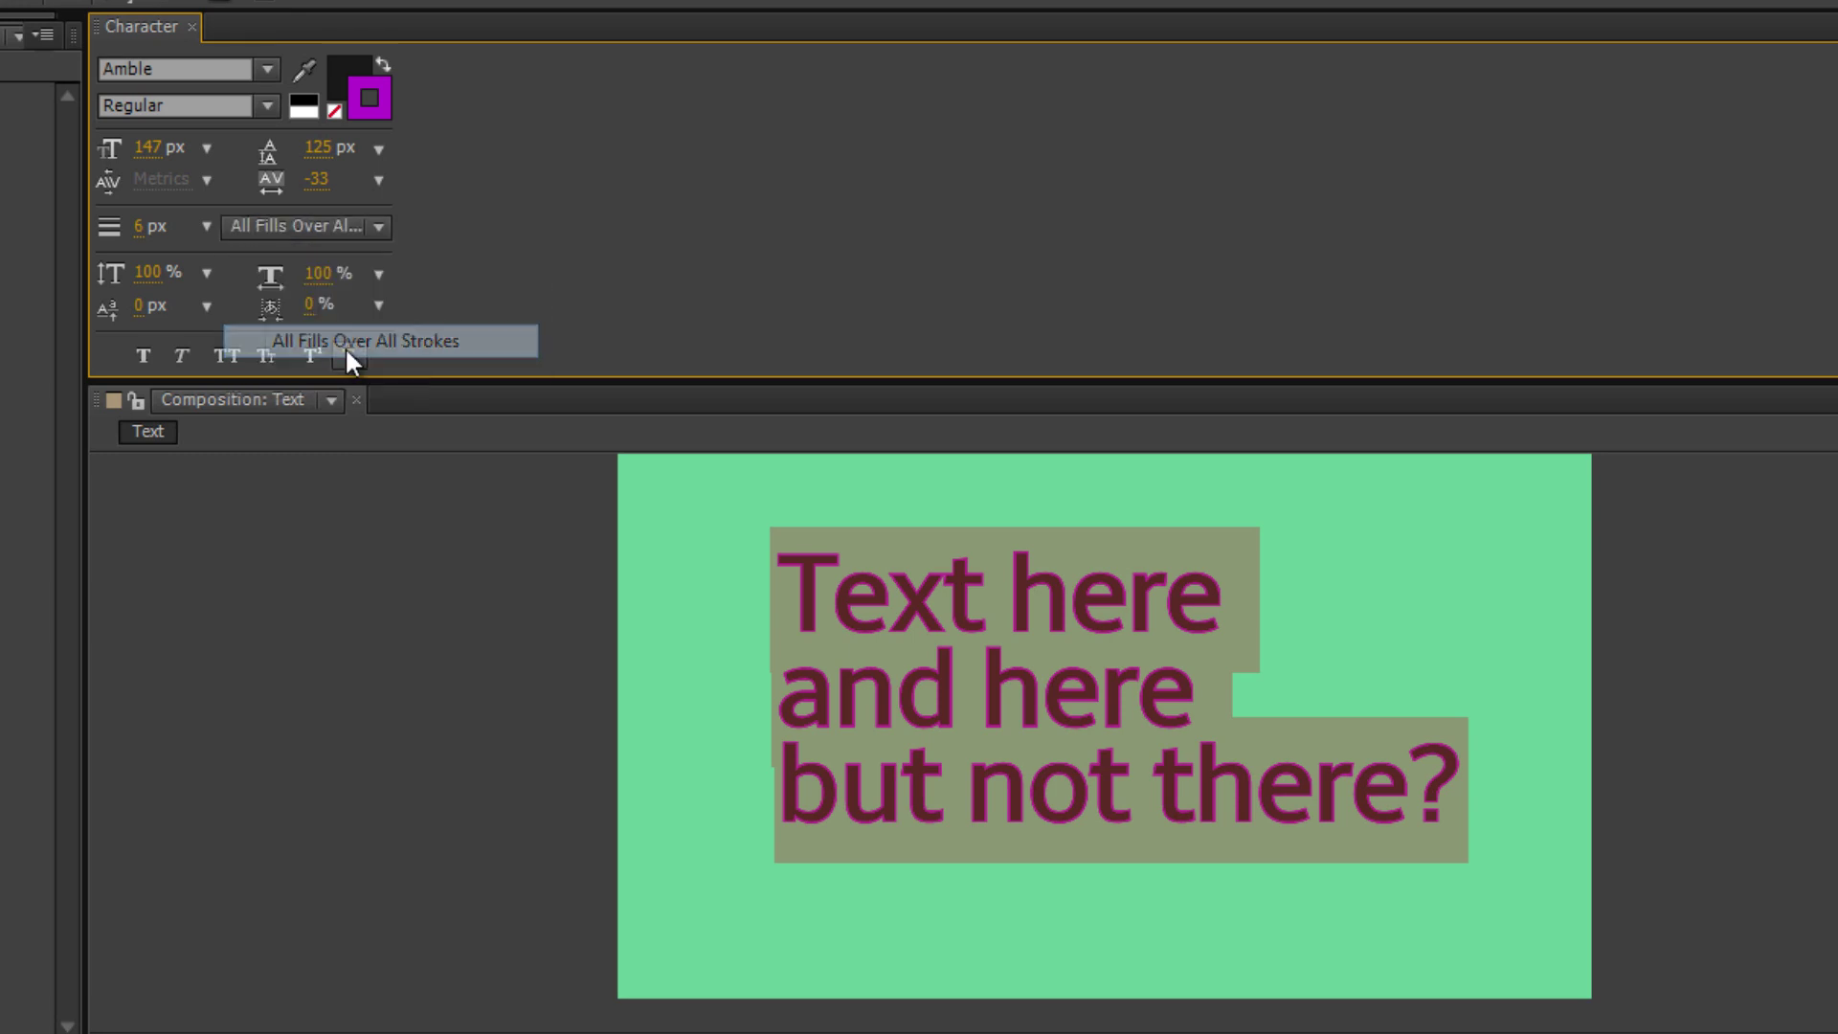
pyautogui.click(337, 232)
pyautogui.click(349, 374)
pyautogui.click(342, 232)
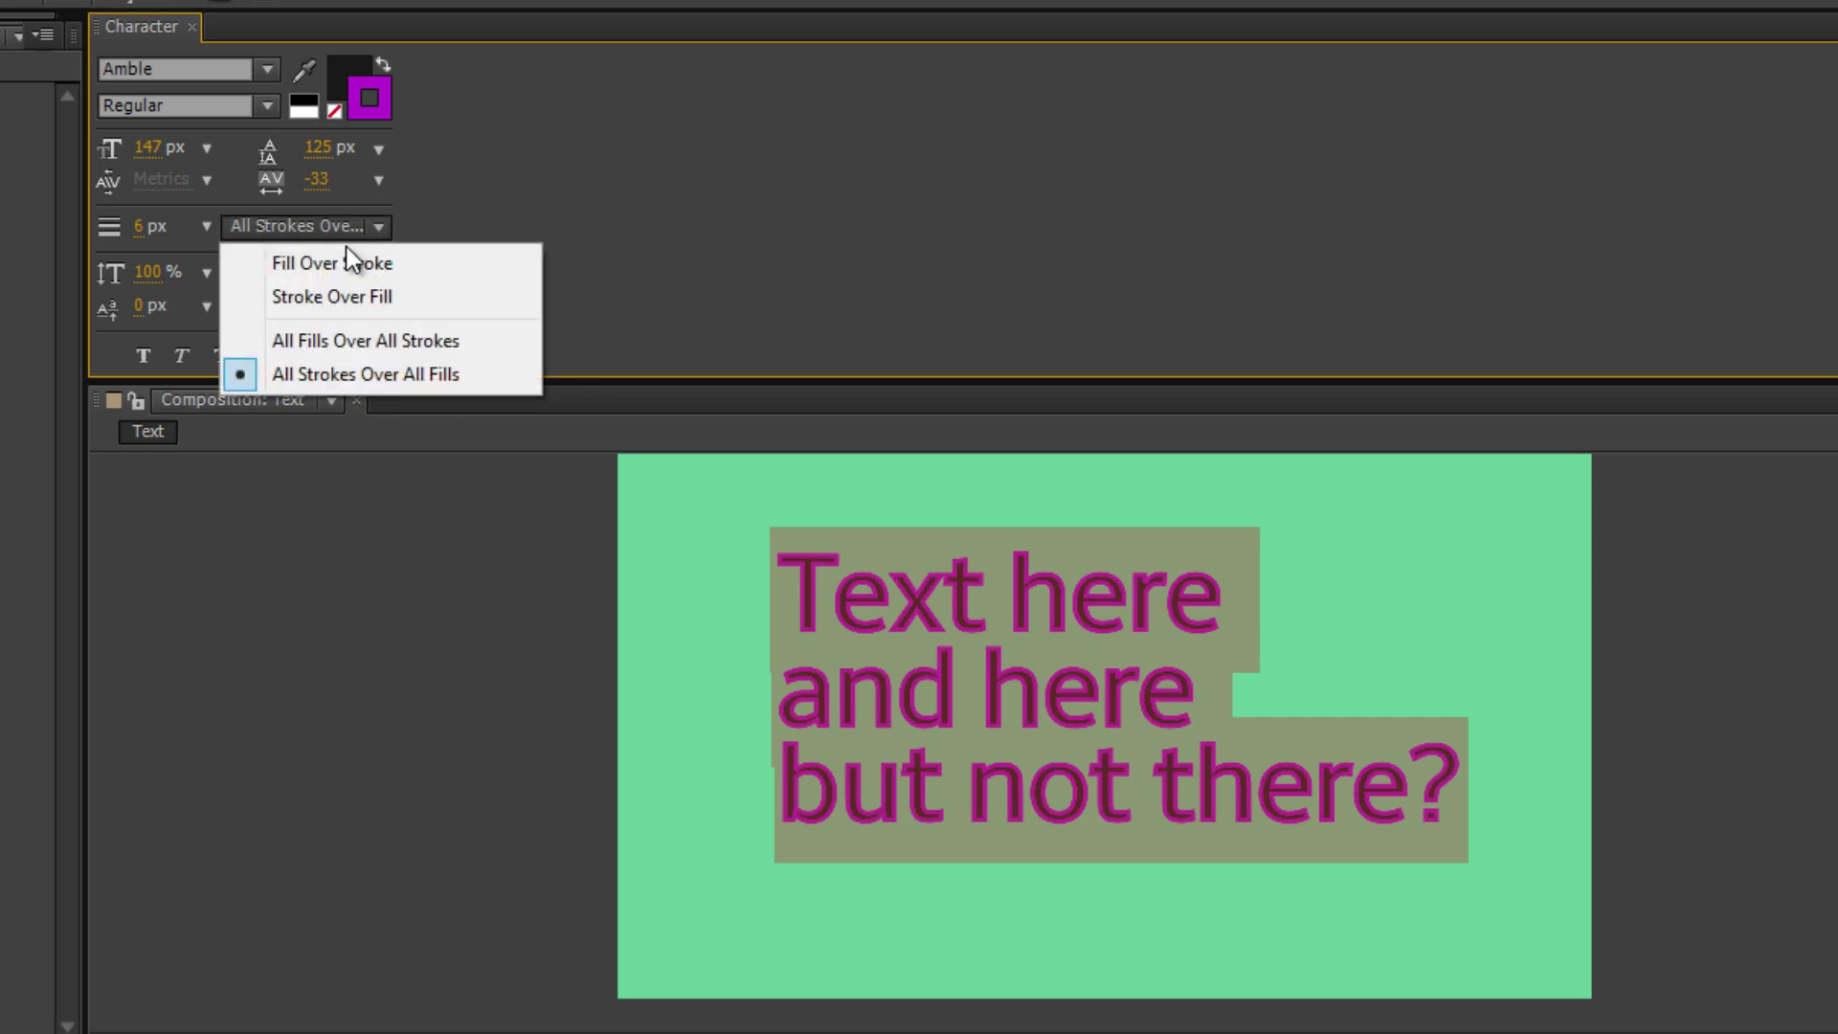
pyautogui.click(349, 266)
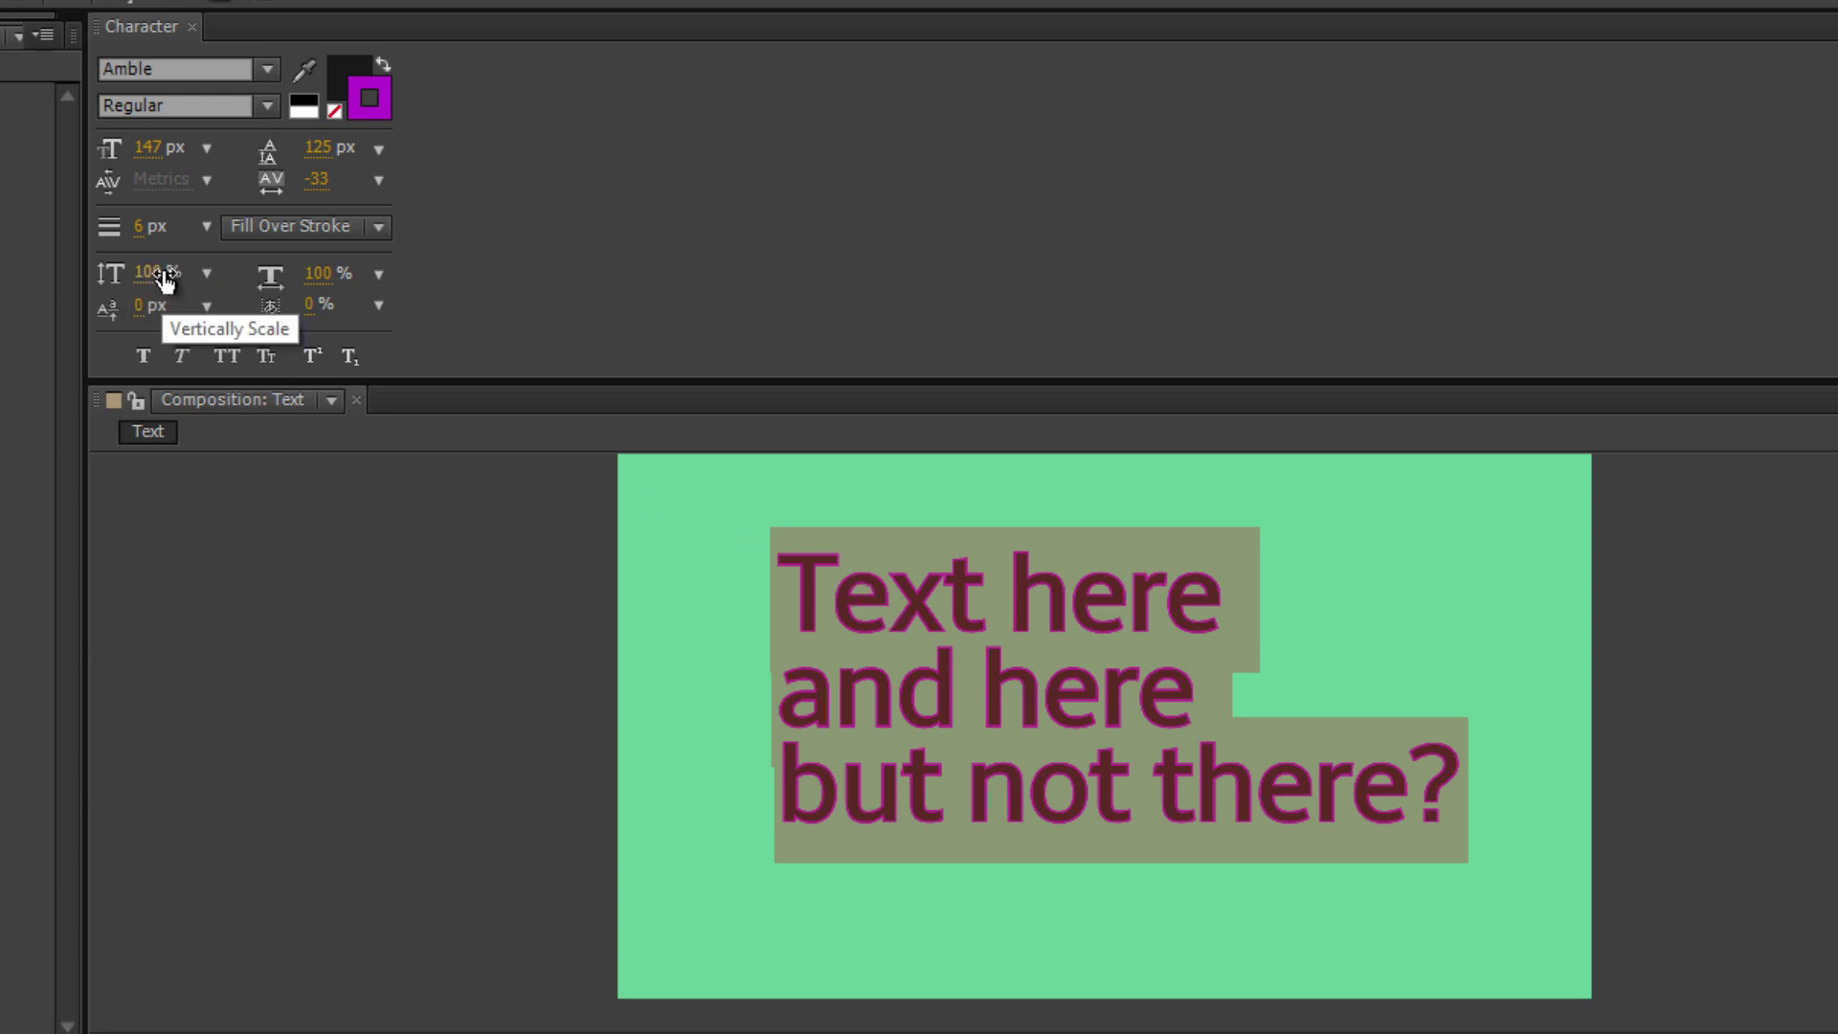
pyautogui.moveTo(173, 280); pyautogui.dragTo(201, 293)
pyautogui.write('100')
pyautogui.press('Return')
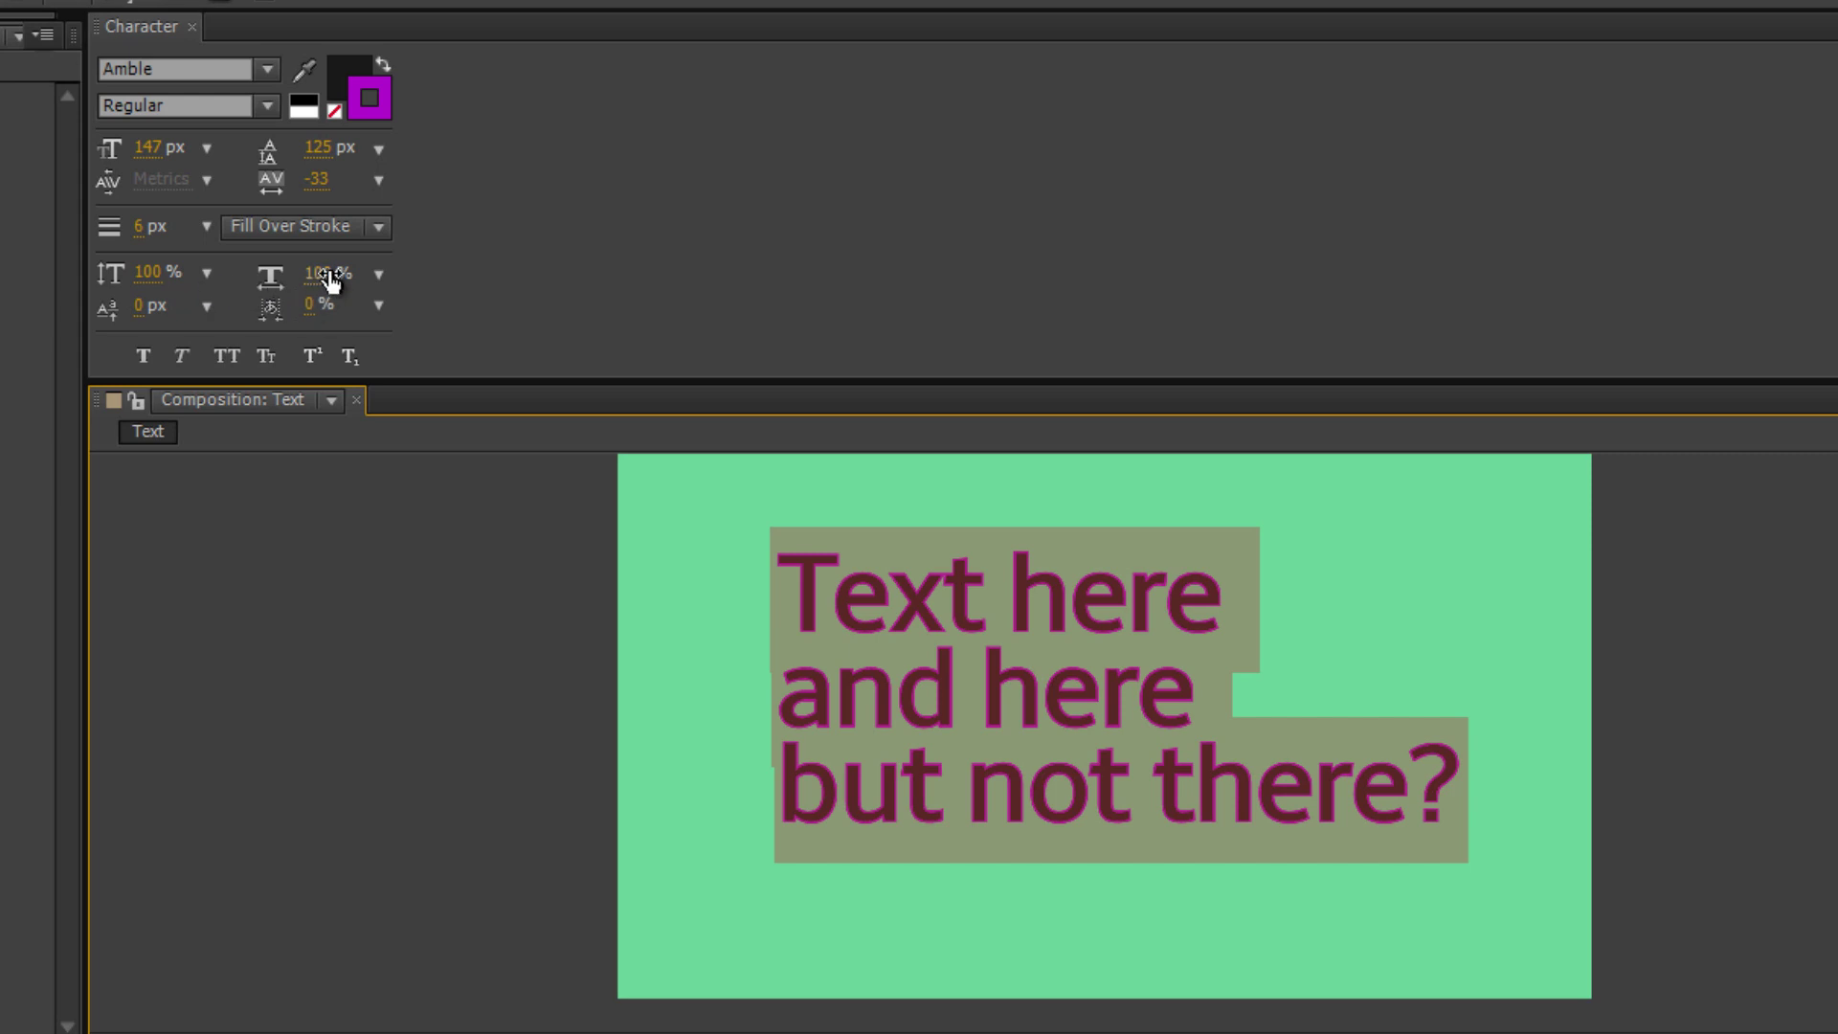
pyautogui.moveTo(328, 278); pyautogui.dragTo(380, 290)
pyautogui.write('100')
pyautogui.press('Return')
pyautogui.click(1108, 698)
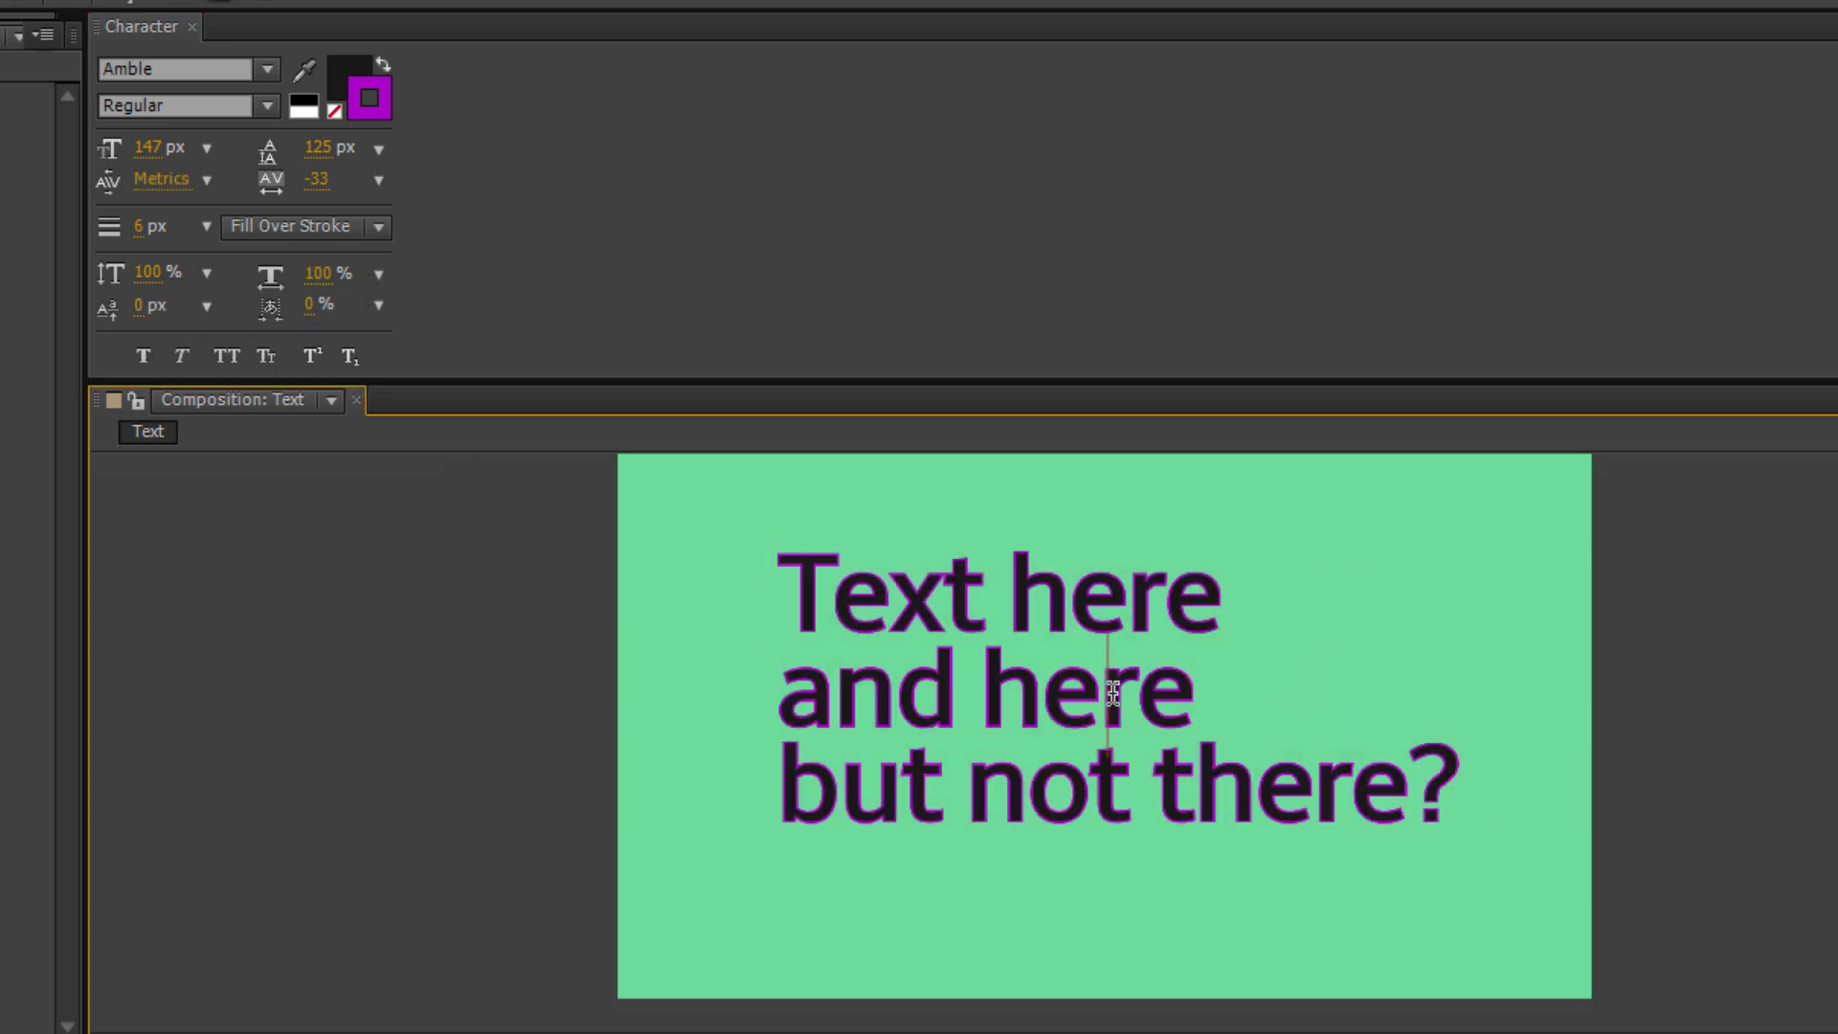
pyautogui.click(1235, 603)
pyautogui.hotkey('shift', 'Left')
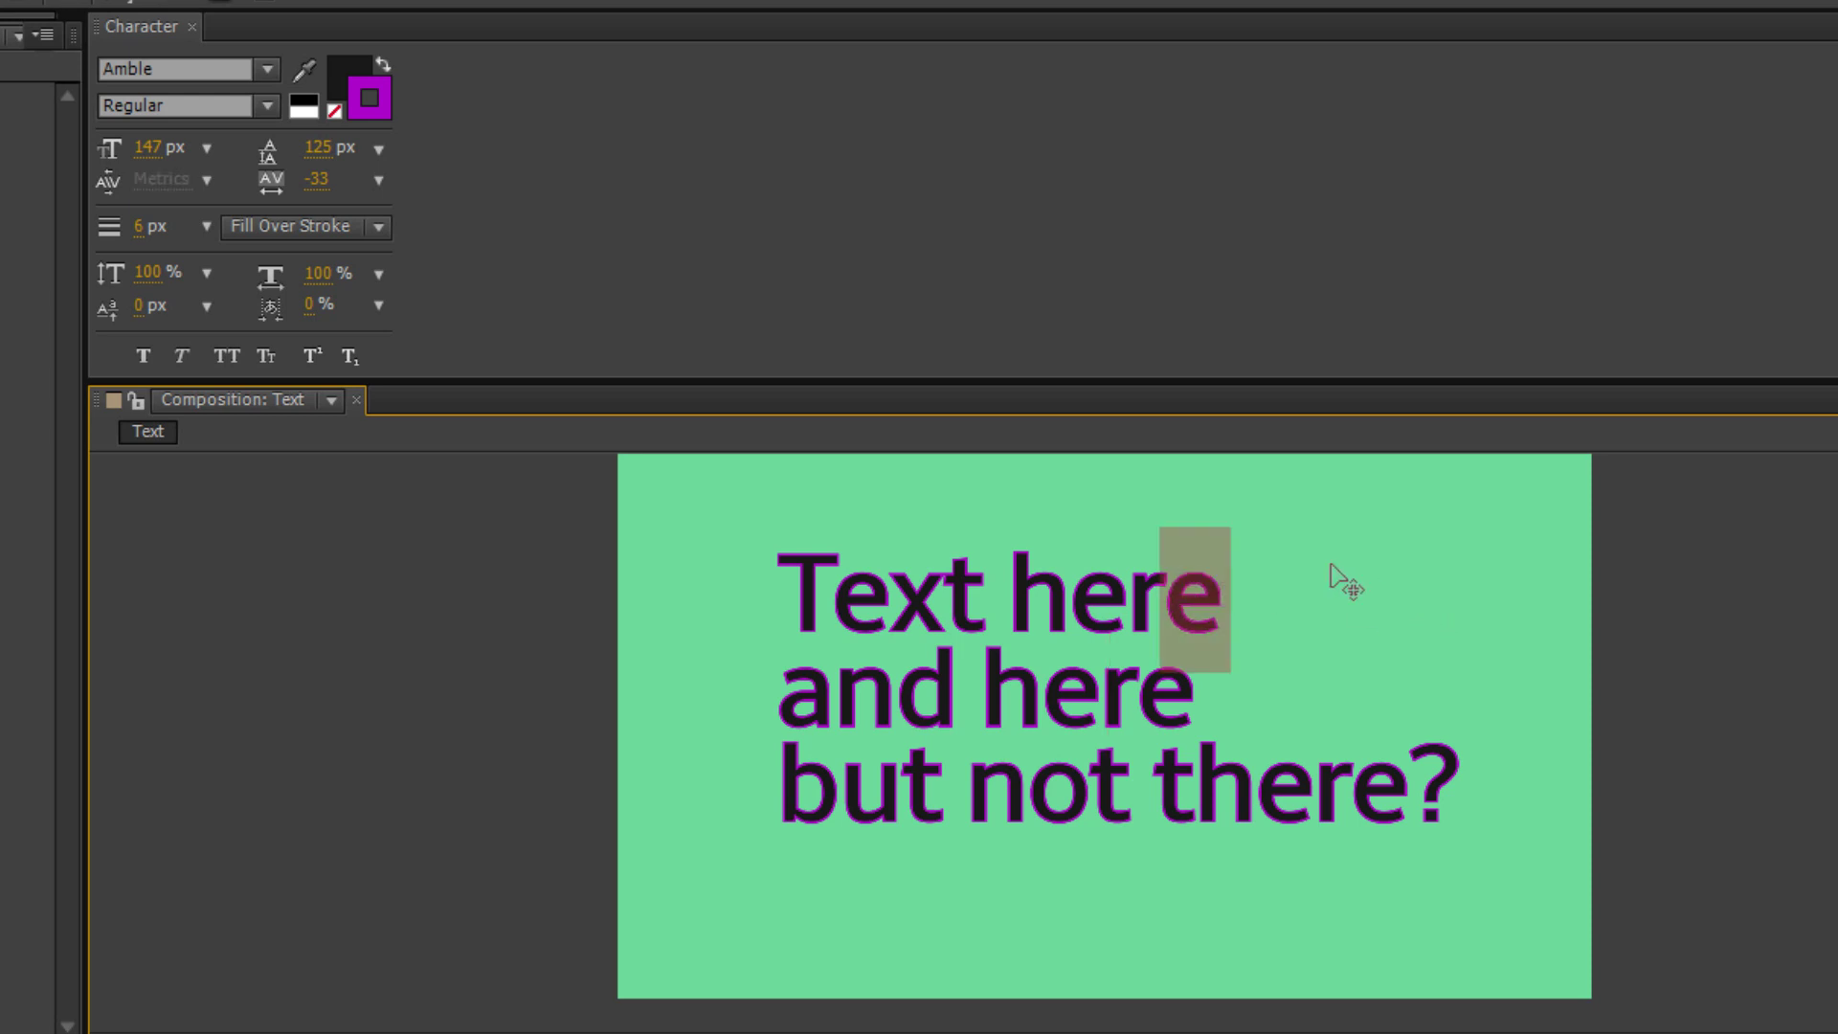
pyautogui.moveTo(134, 308); pyautogui.dragTo(201, 316)
pyautogui.write('0')
pyautogui.press('Return')
pyautogui.moveTo(1435, 771); pyautogui.dragTo(724, 574)
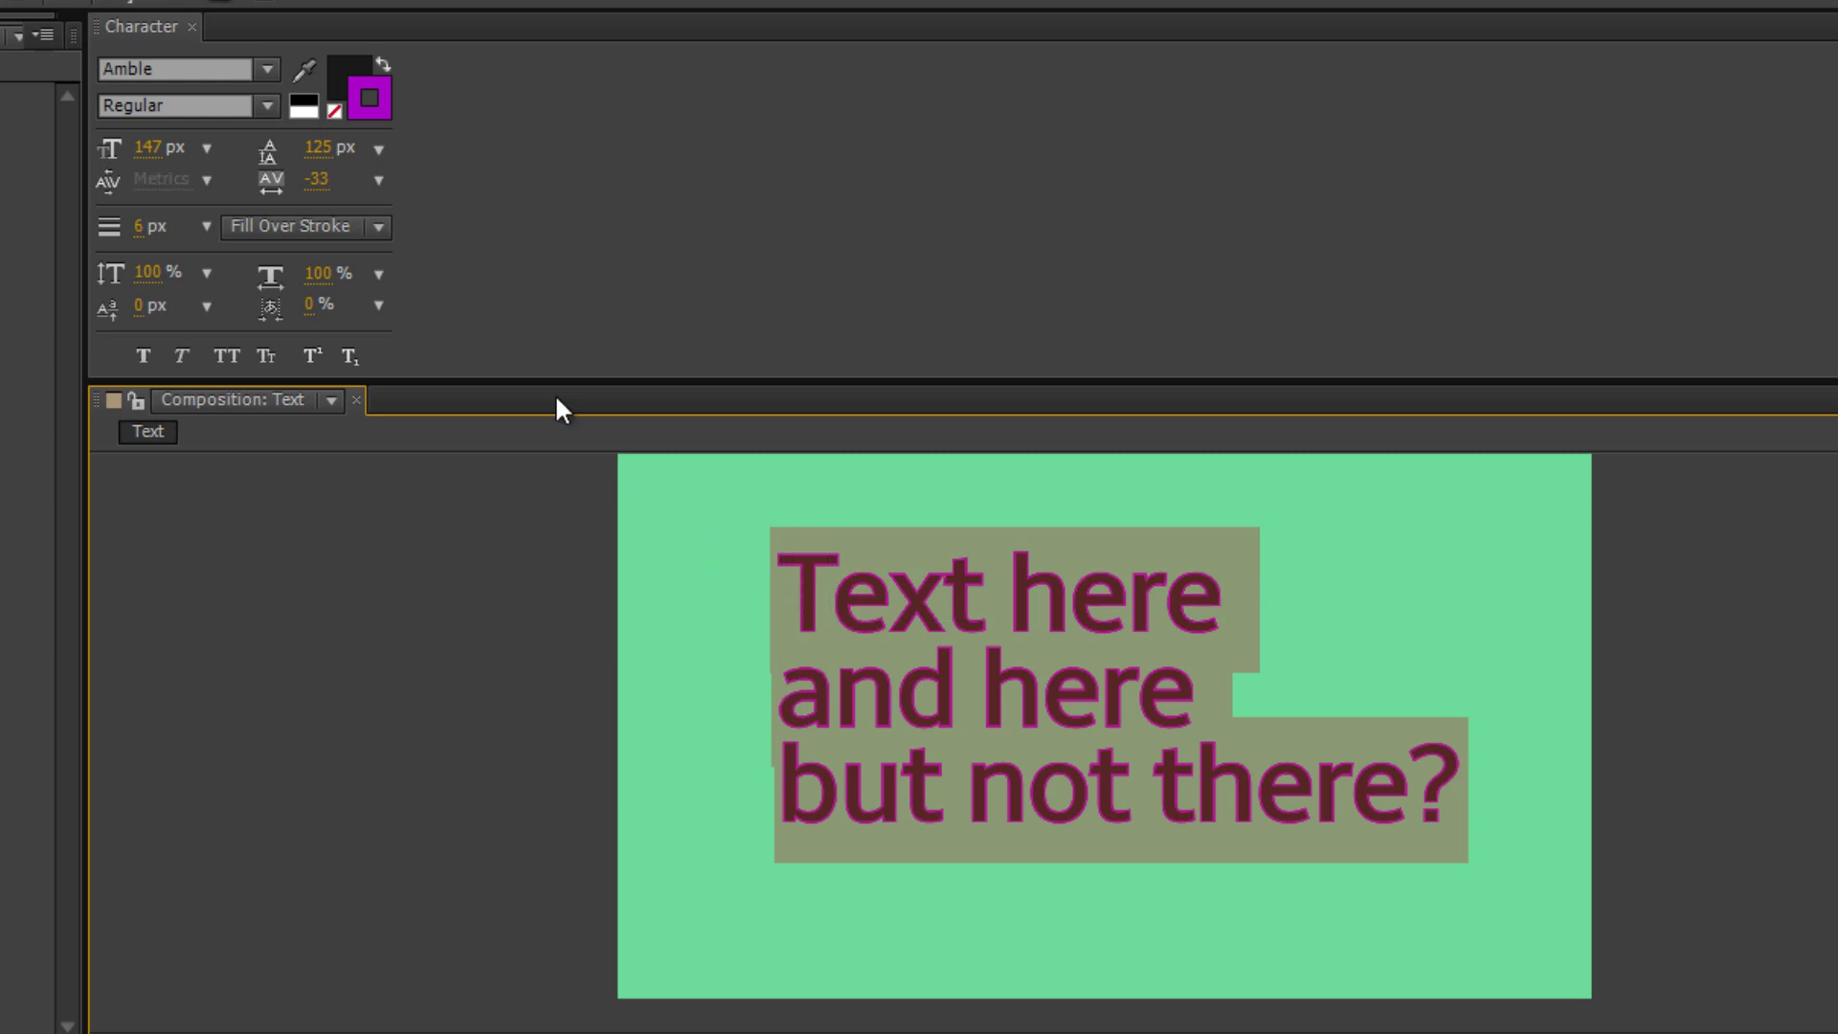
pyautogui.moveTo(312, 319); pyautogui.dragTo(247, 329)
pyautogui.click(907, 632)
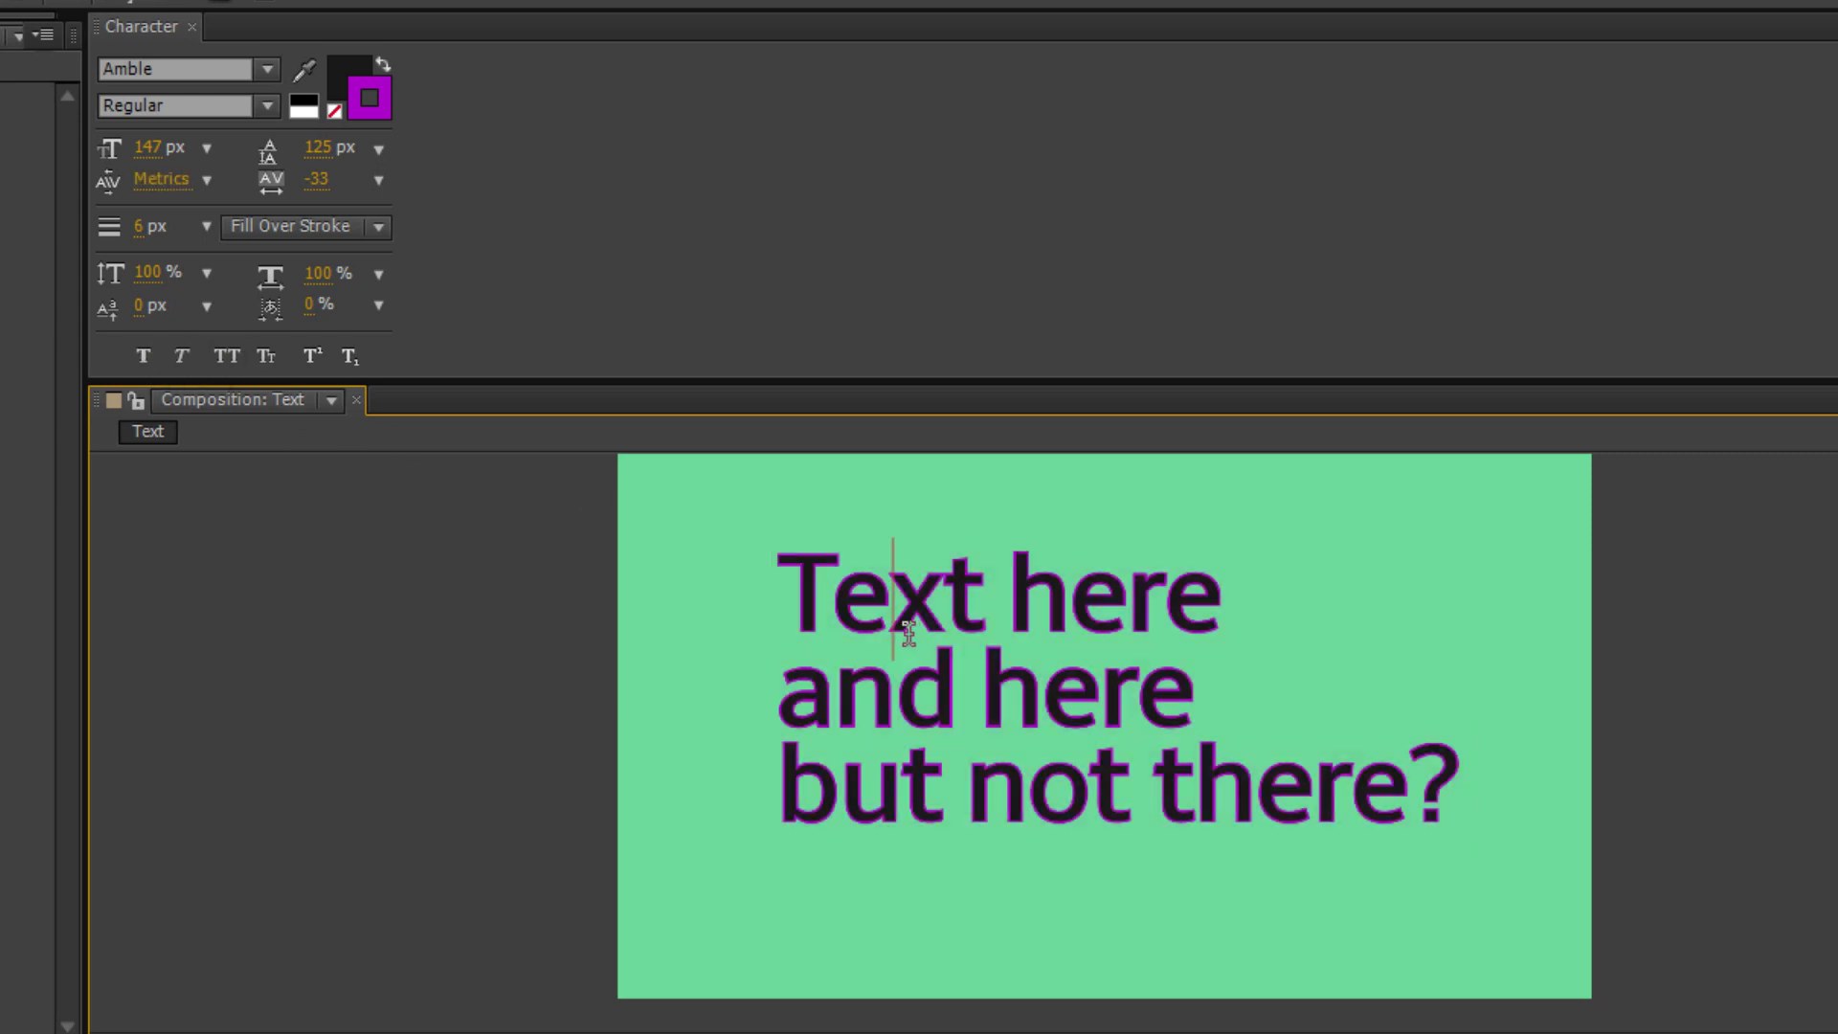
pyautogui.moveTo(783, 586); pyautogui.dragTo(1463, 766)
pyautogui.click(134, 354)
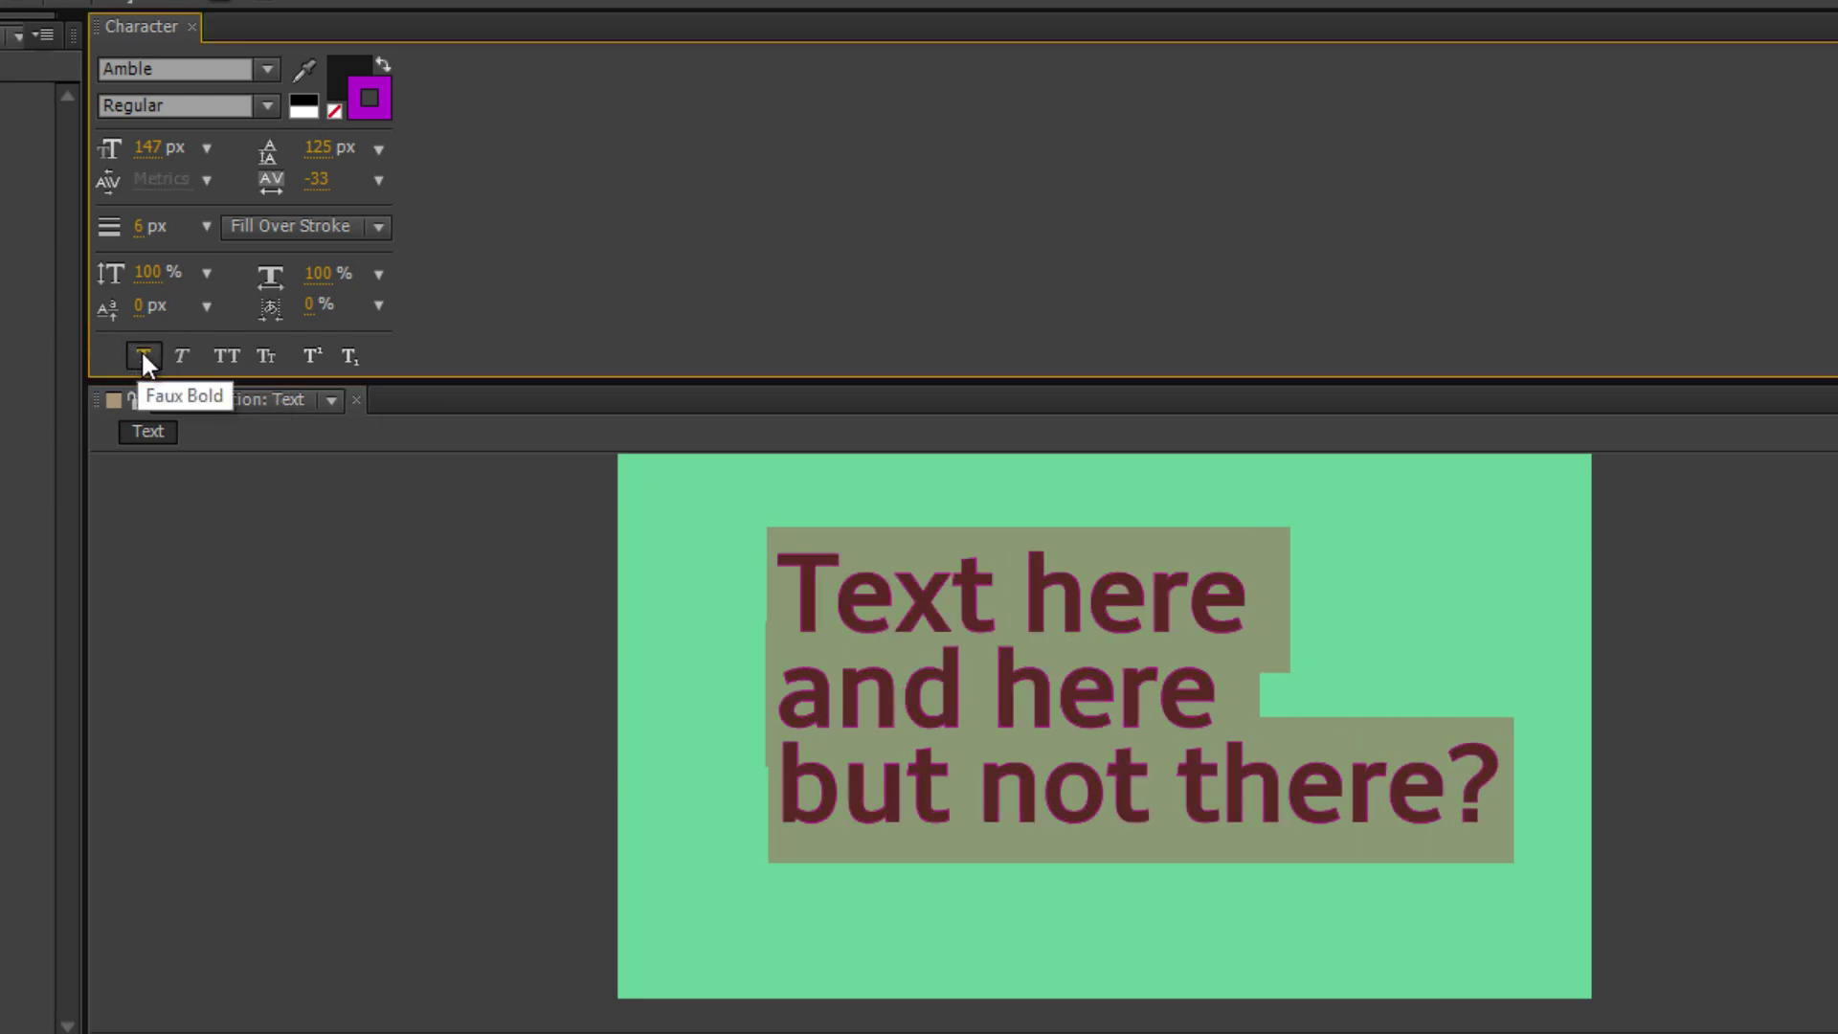
pyautogui.click(141, 352)
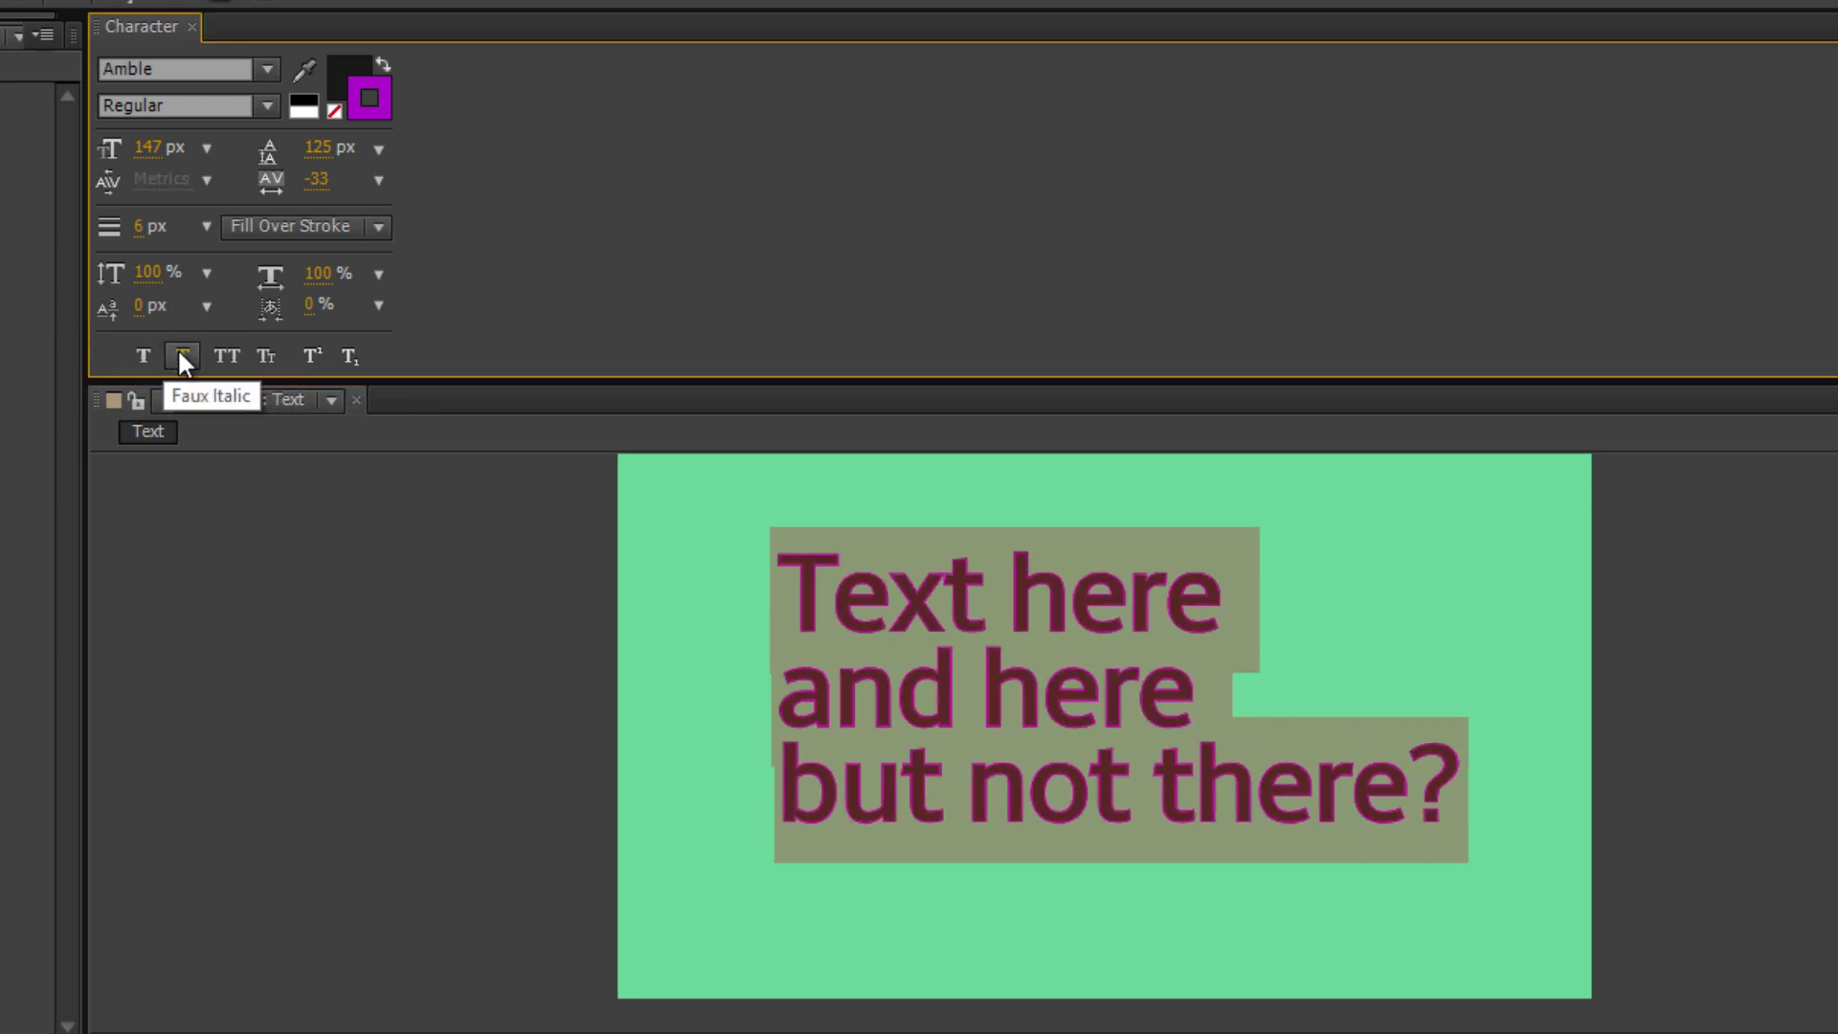
pyautogui.click(180, 353)
pyautogui.click(178, 351)
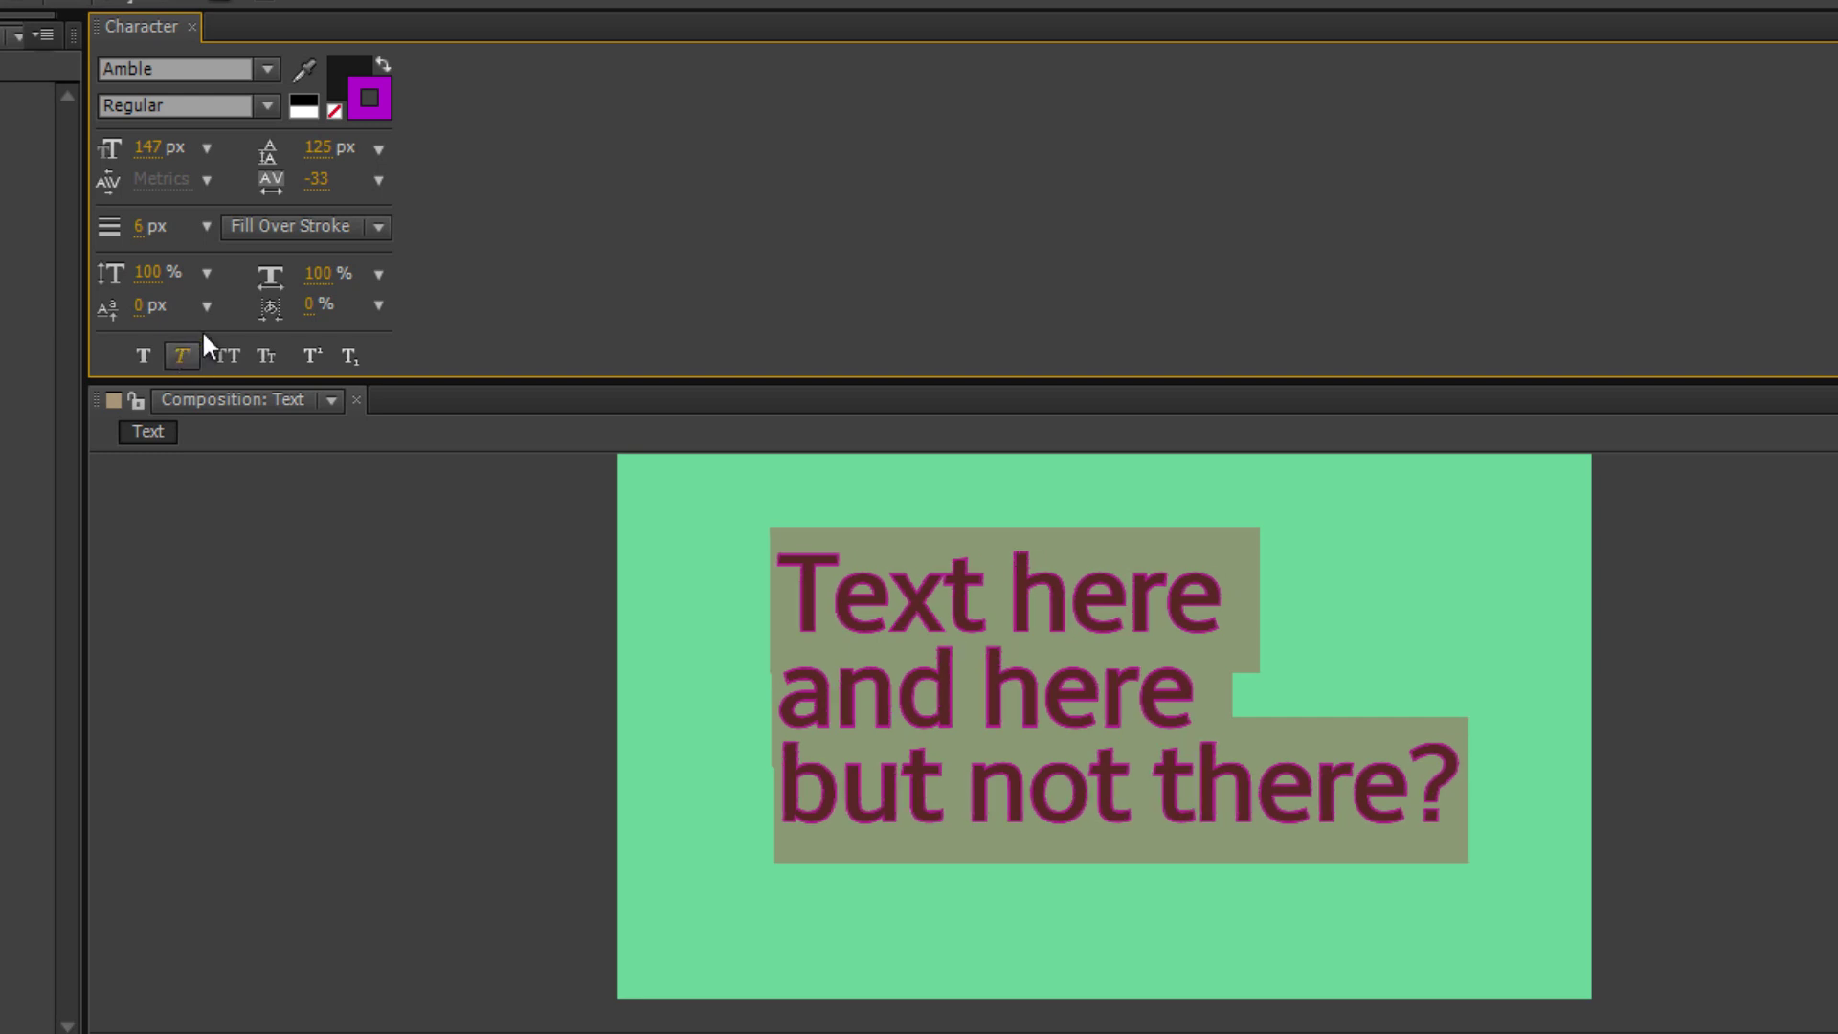
pyautogui.click(268, 102)
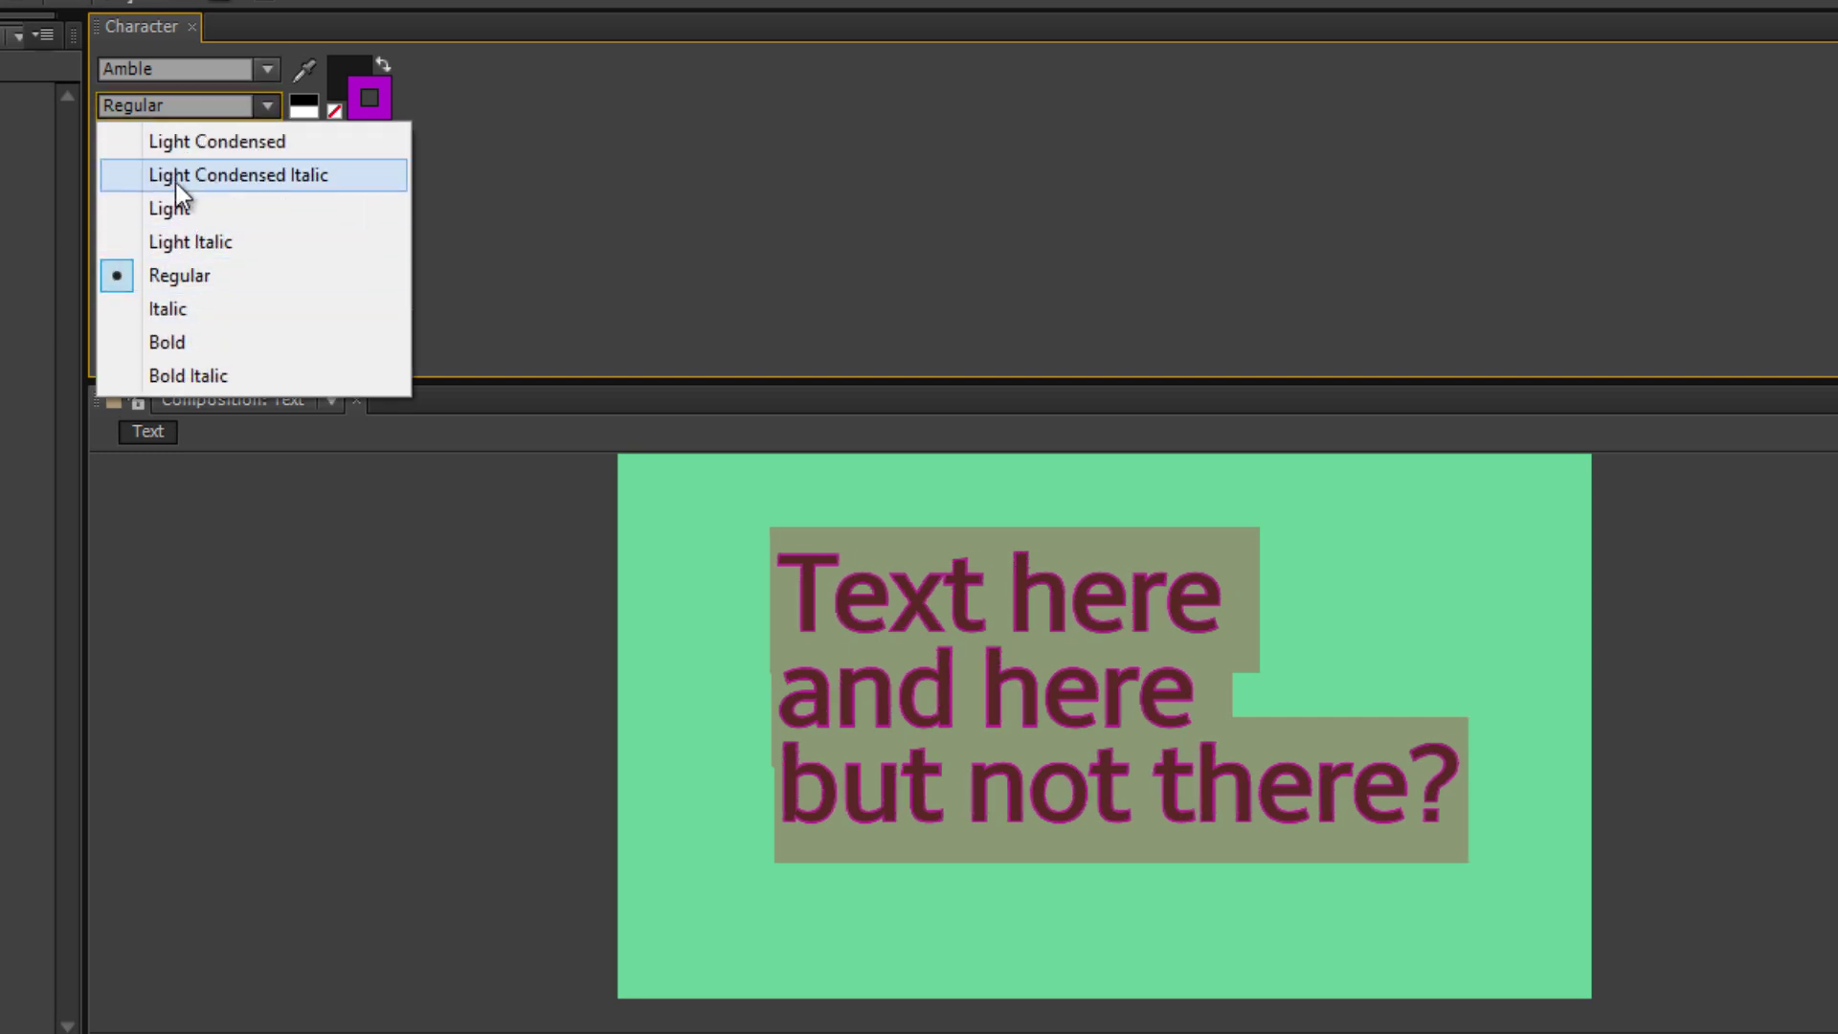
pyautogui.click(197, 312)
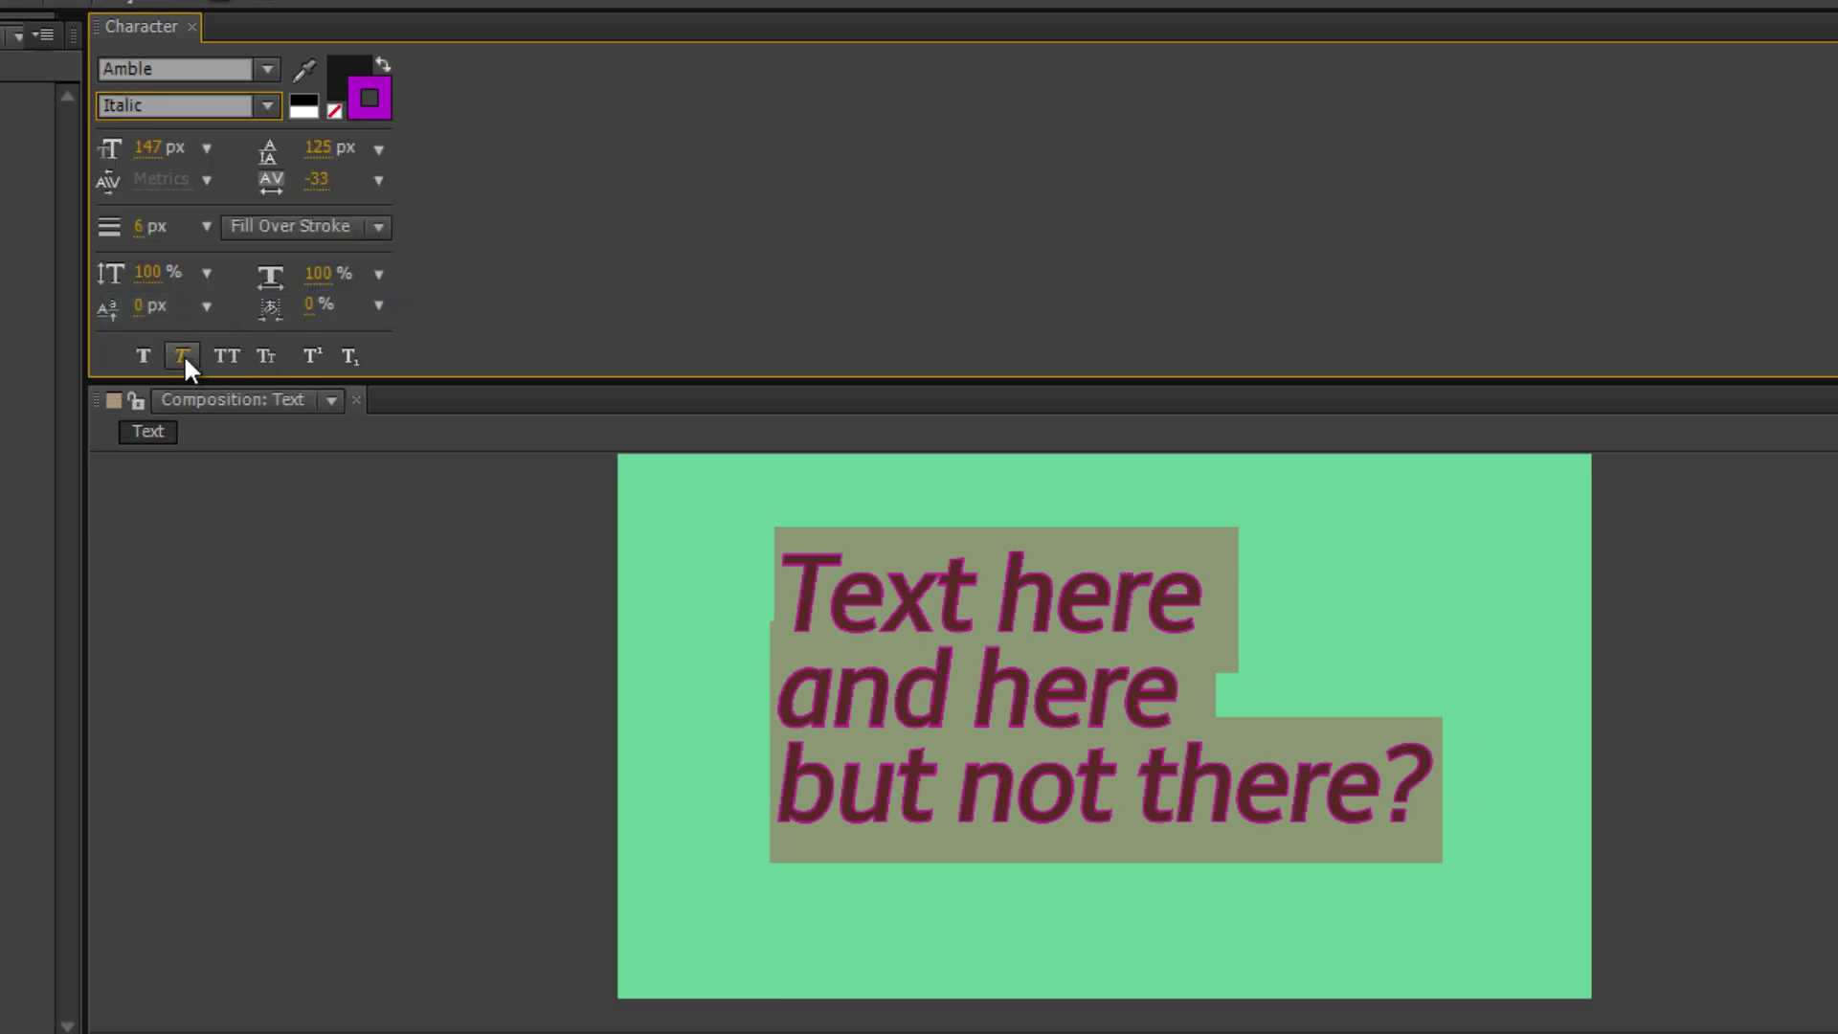
pyautogui.click(268, 105)
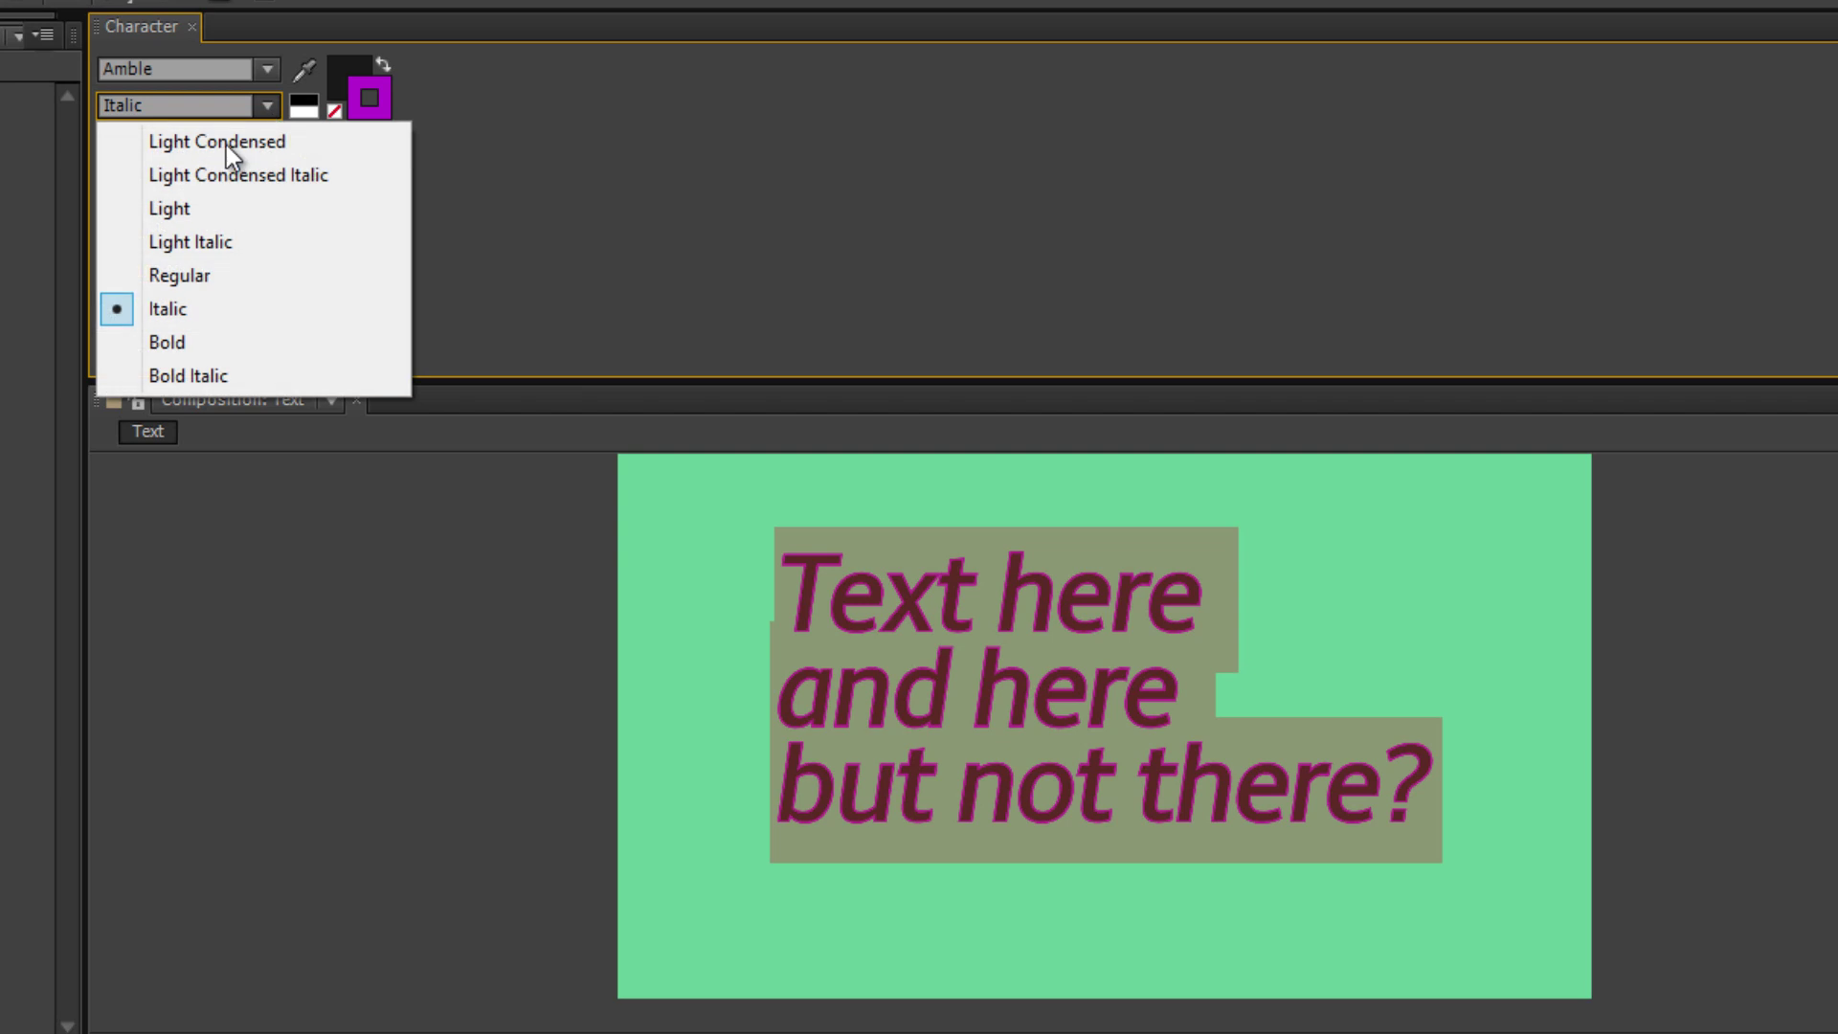
pyautogui.click(195, 279)
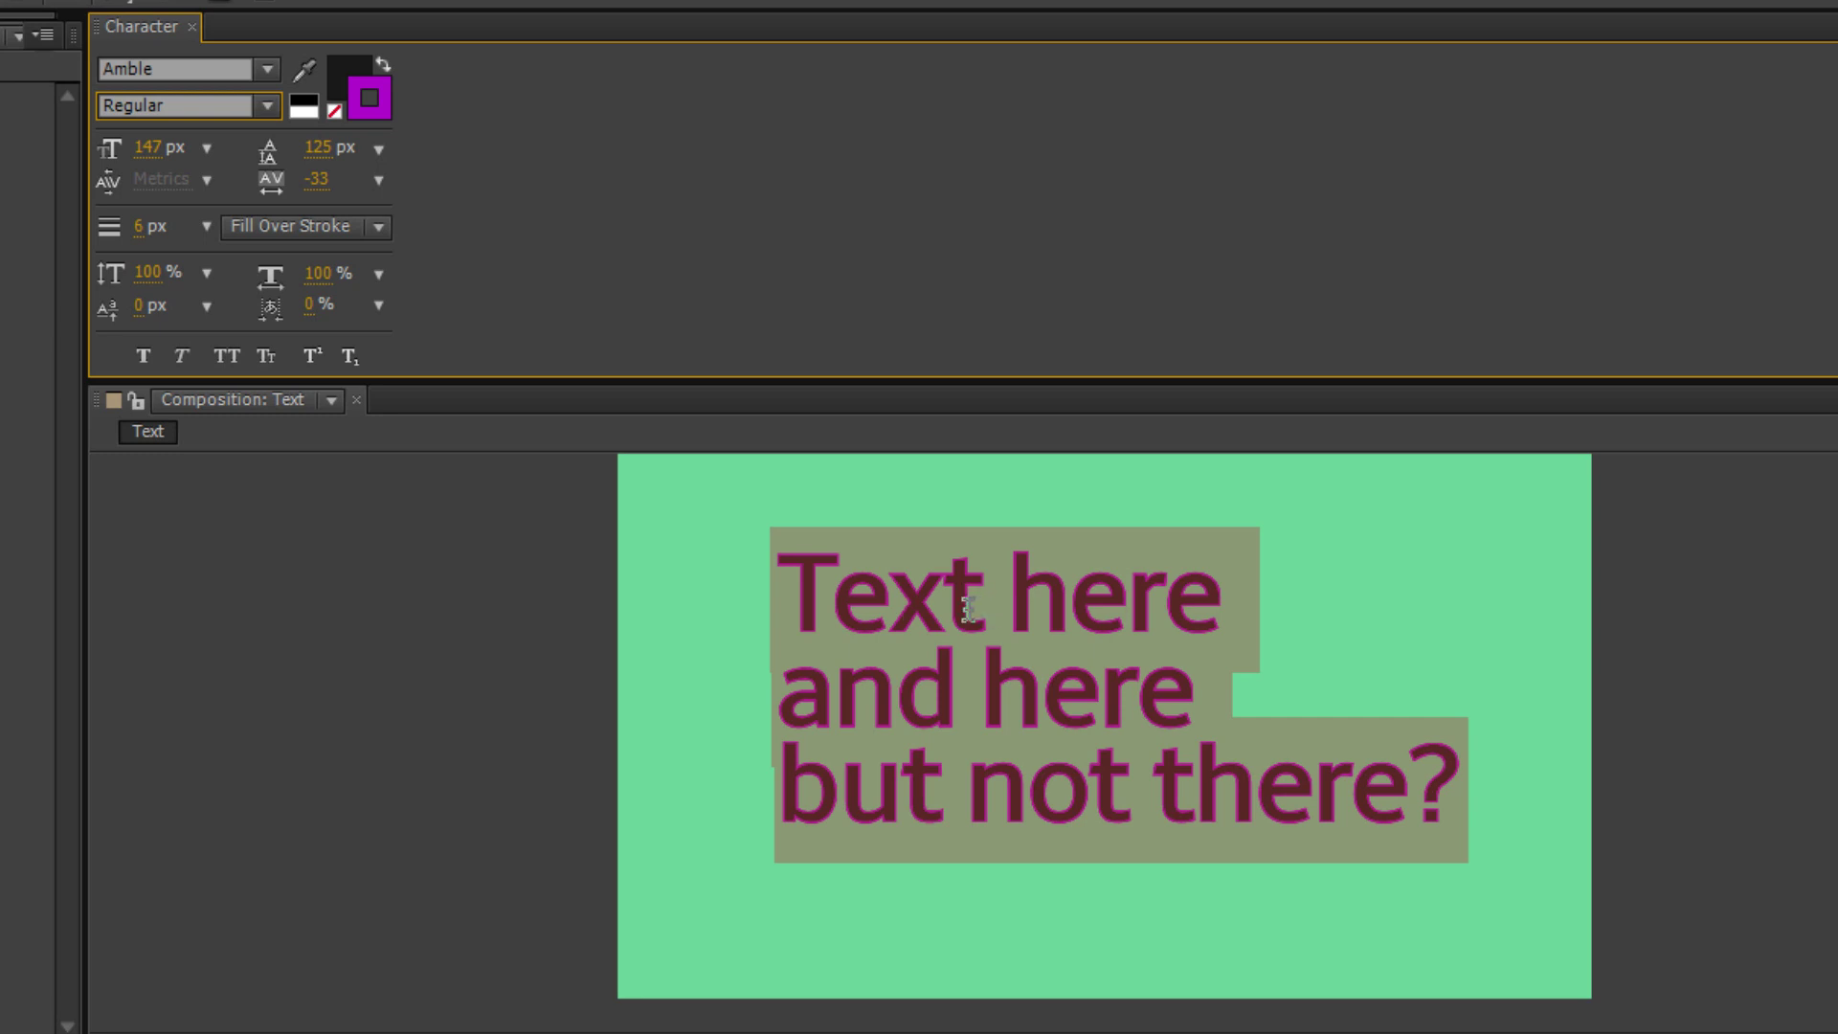
pyautogui.click(227, 356)
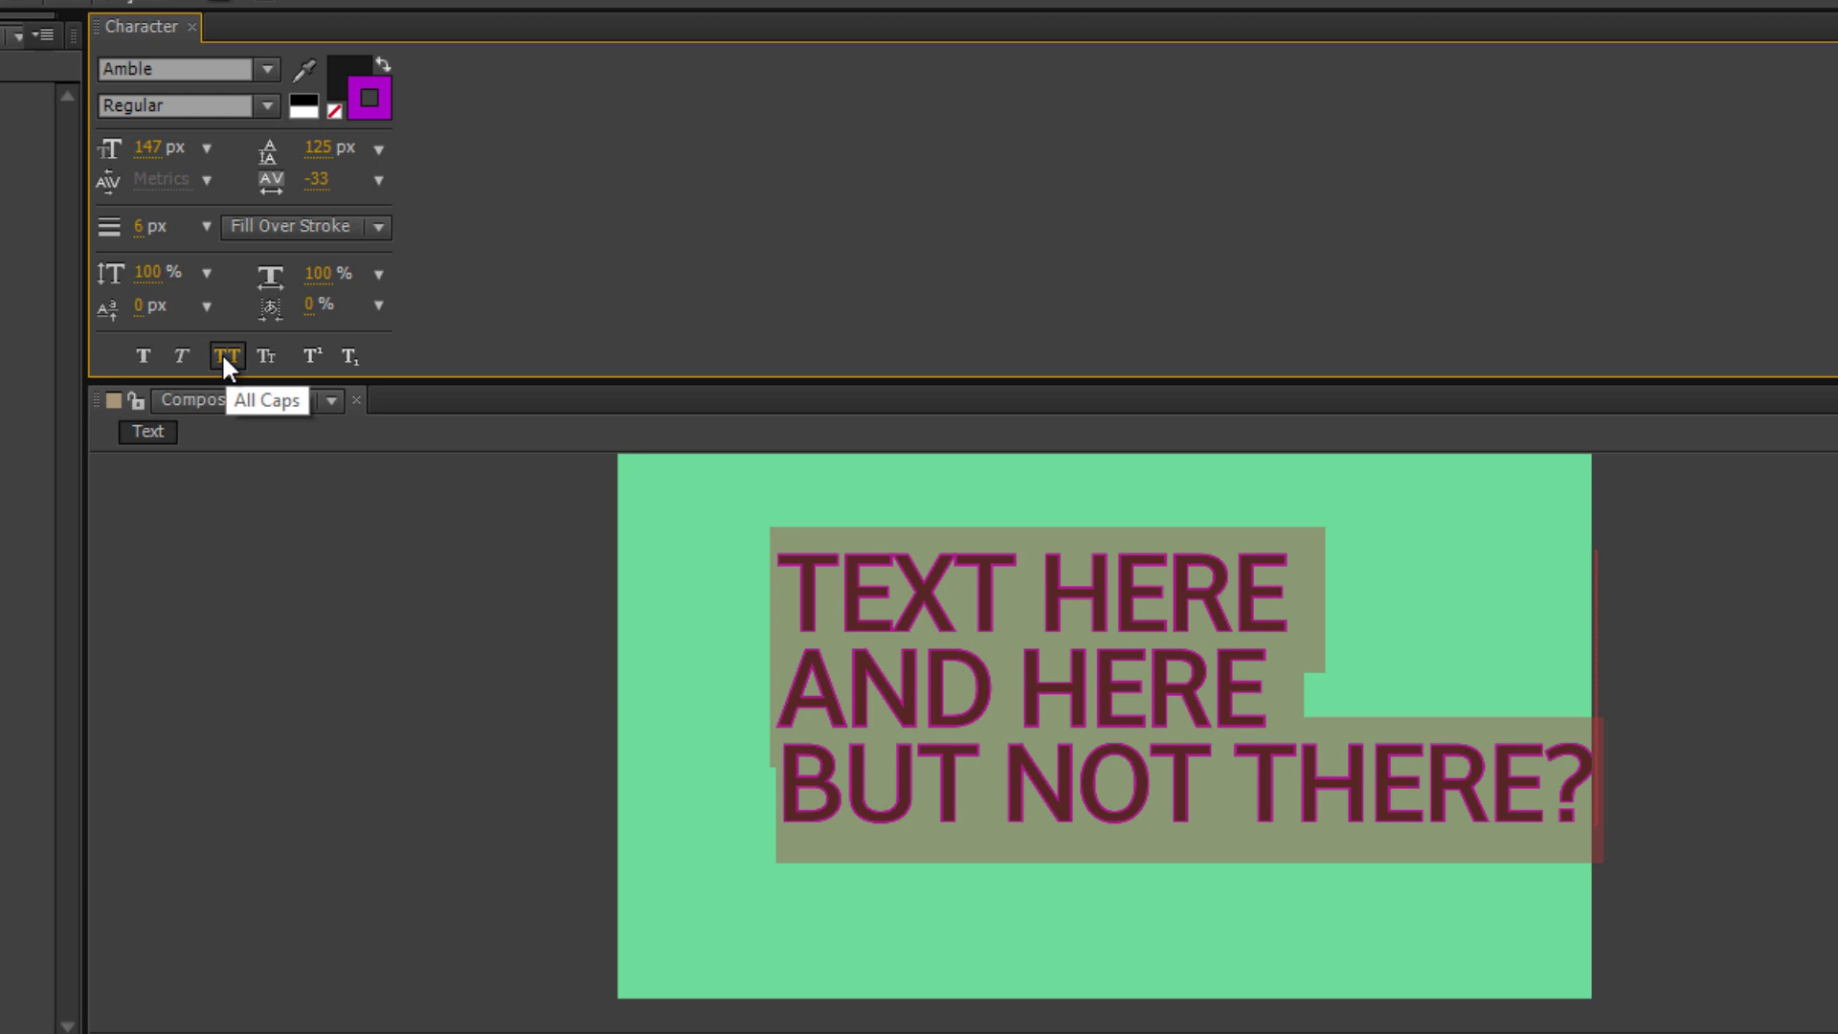
pyautogui.click(225, 360)
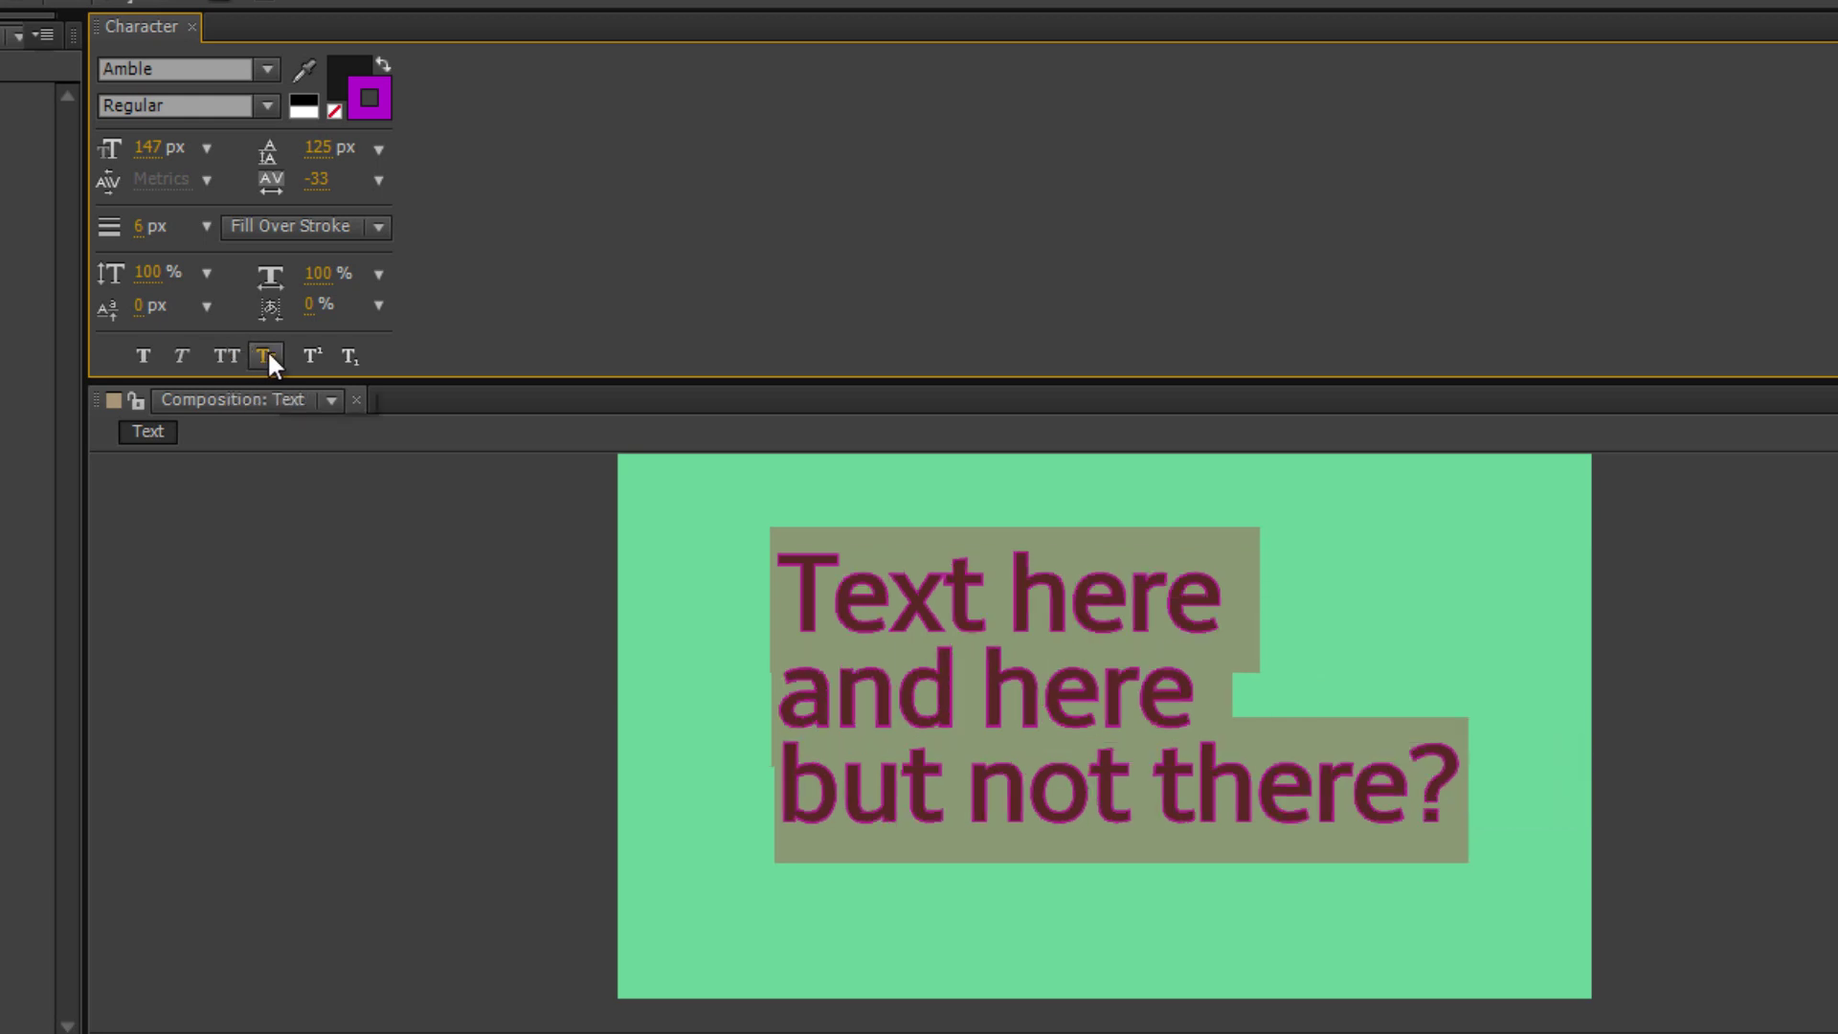
pyautogui.click(266, 353)
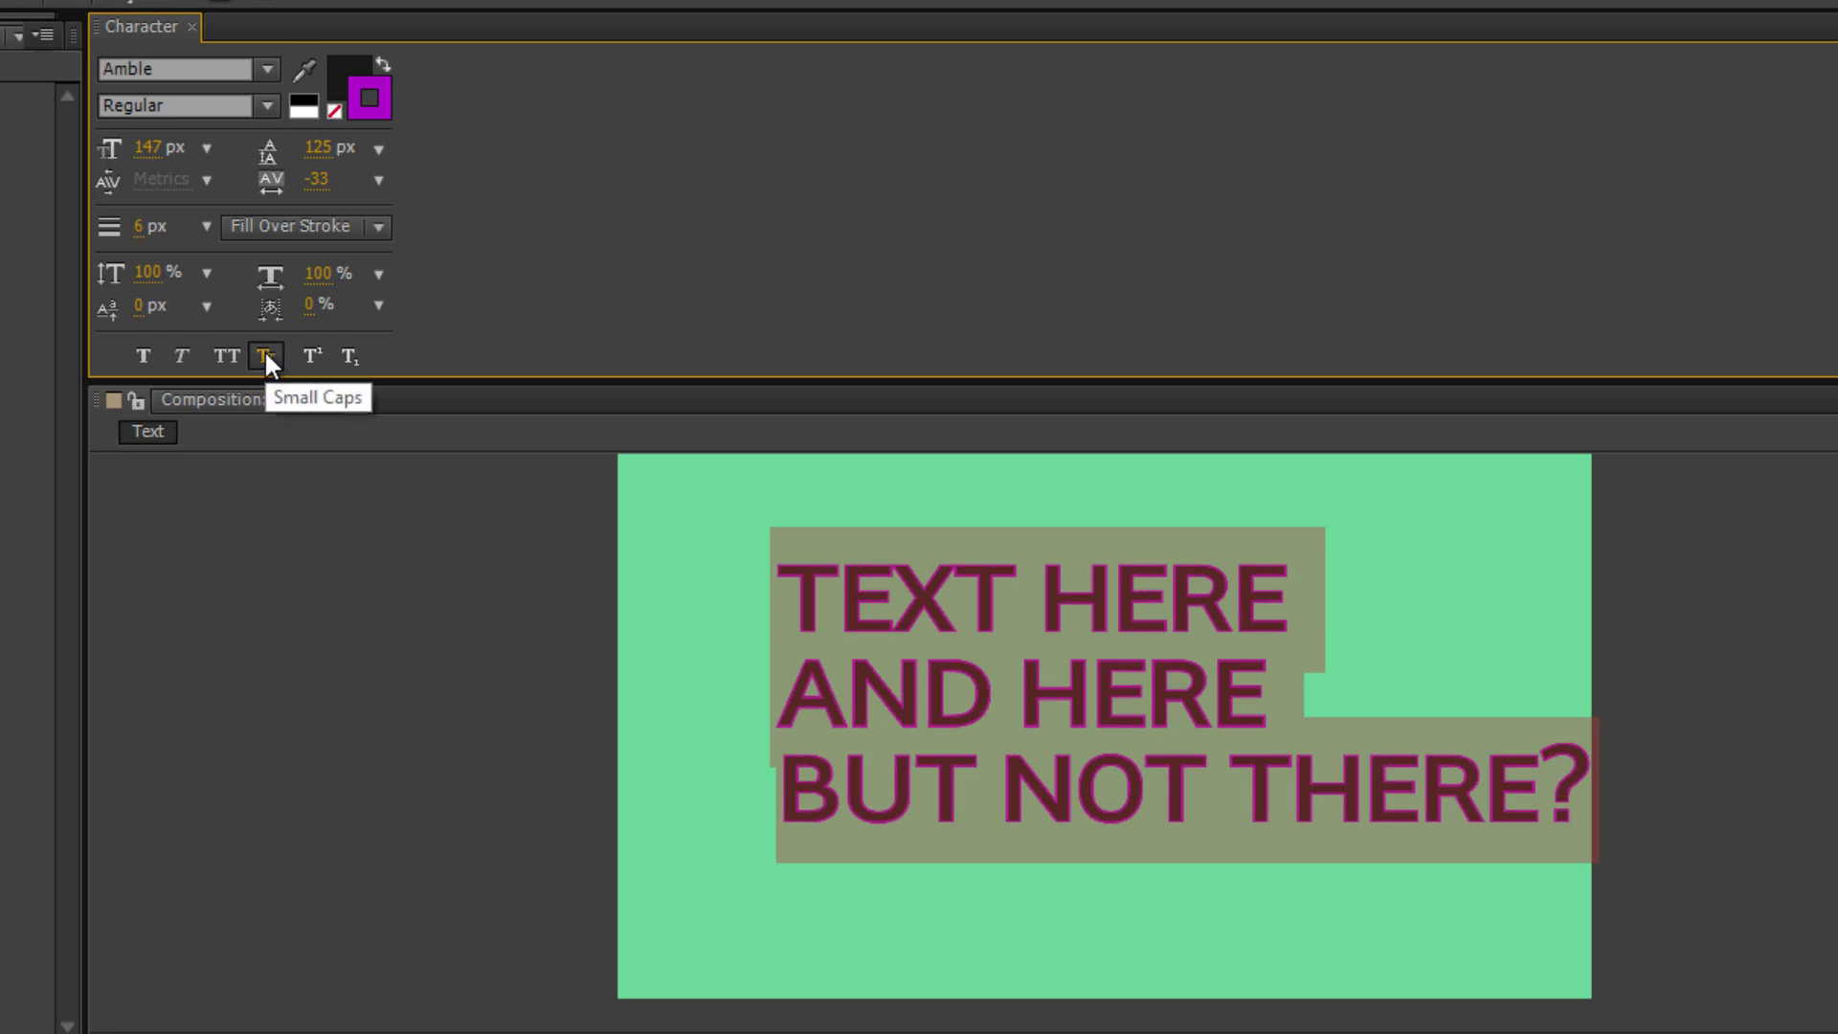
pyautogui.click(265, 354)
pyautogui.click(829, 595)
pyautogui.moveTo(829, 595); pyautogui.dragTo(991, 613)
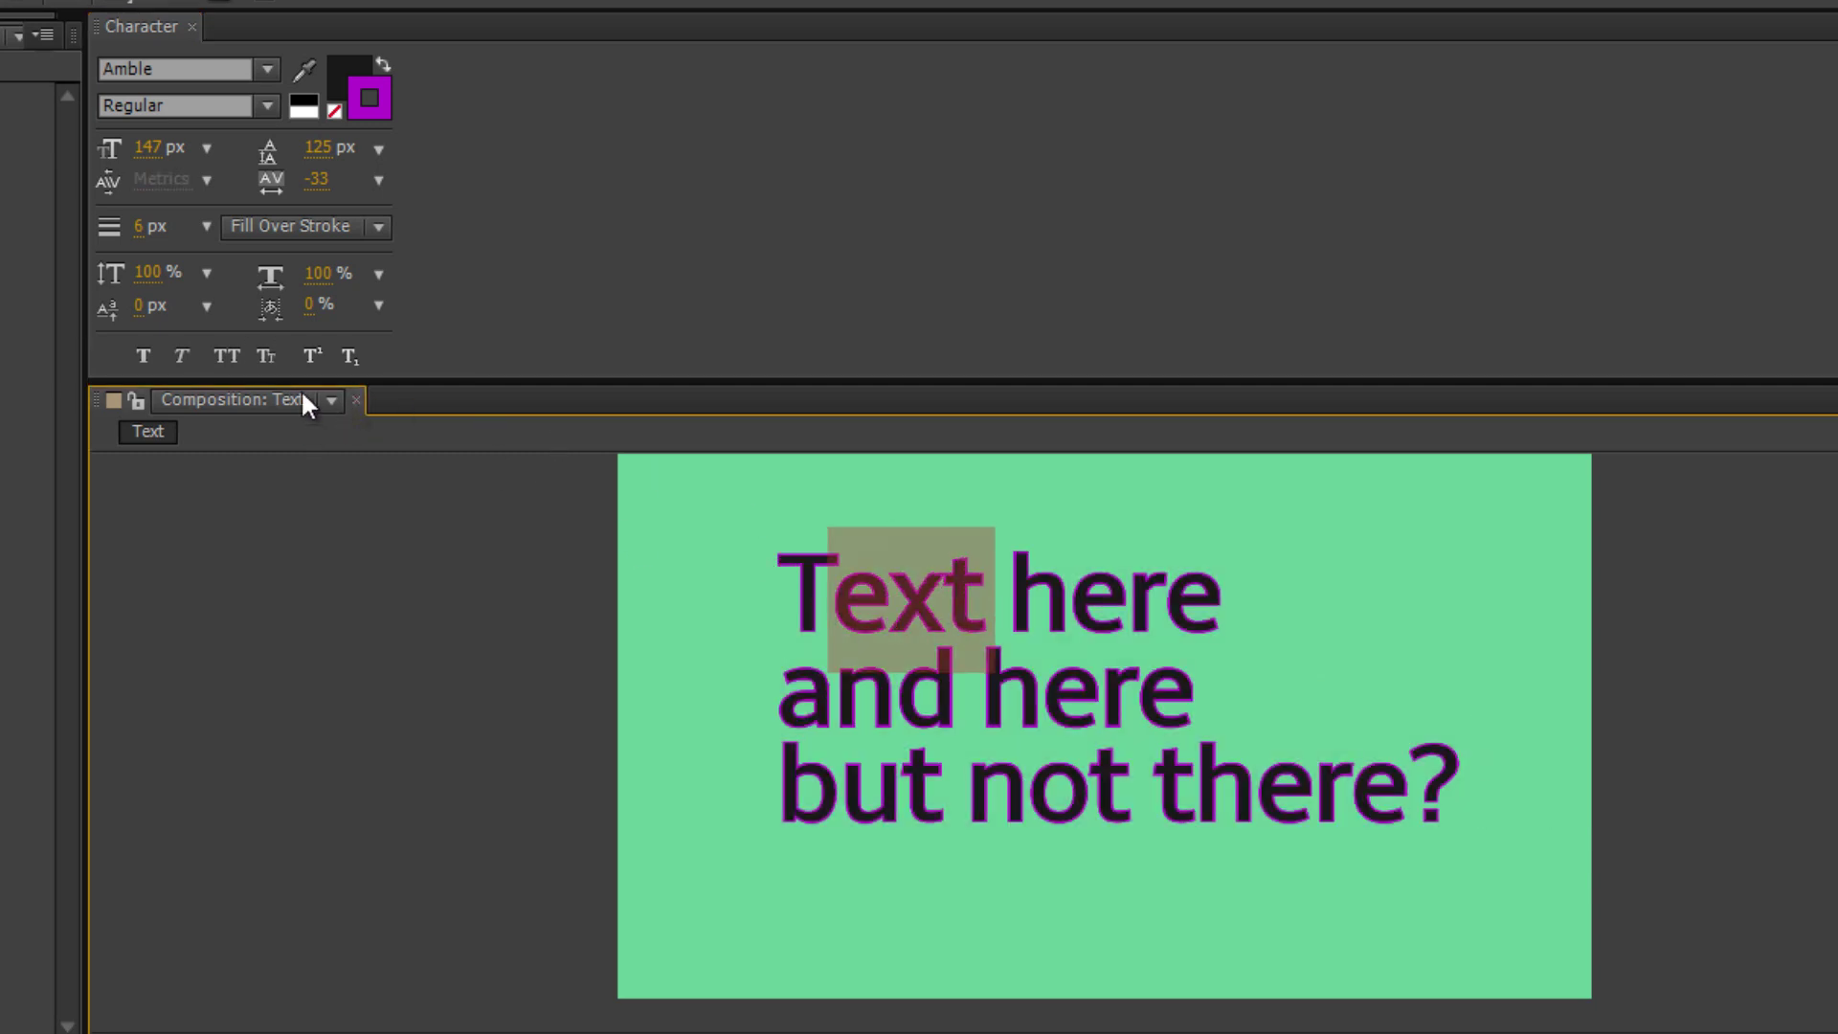
pyautogui.click(267, 356)
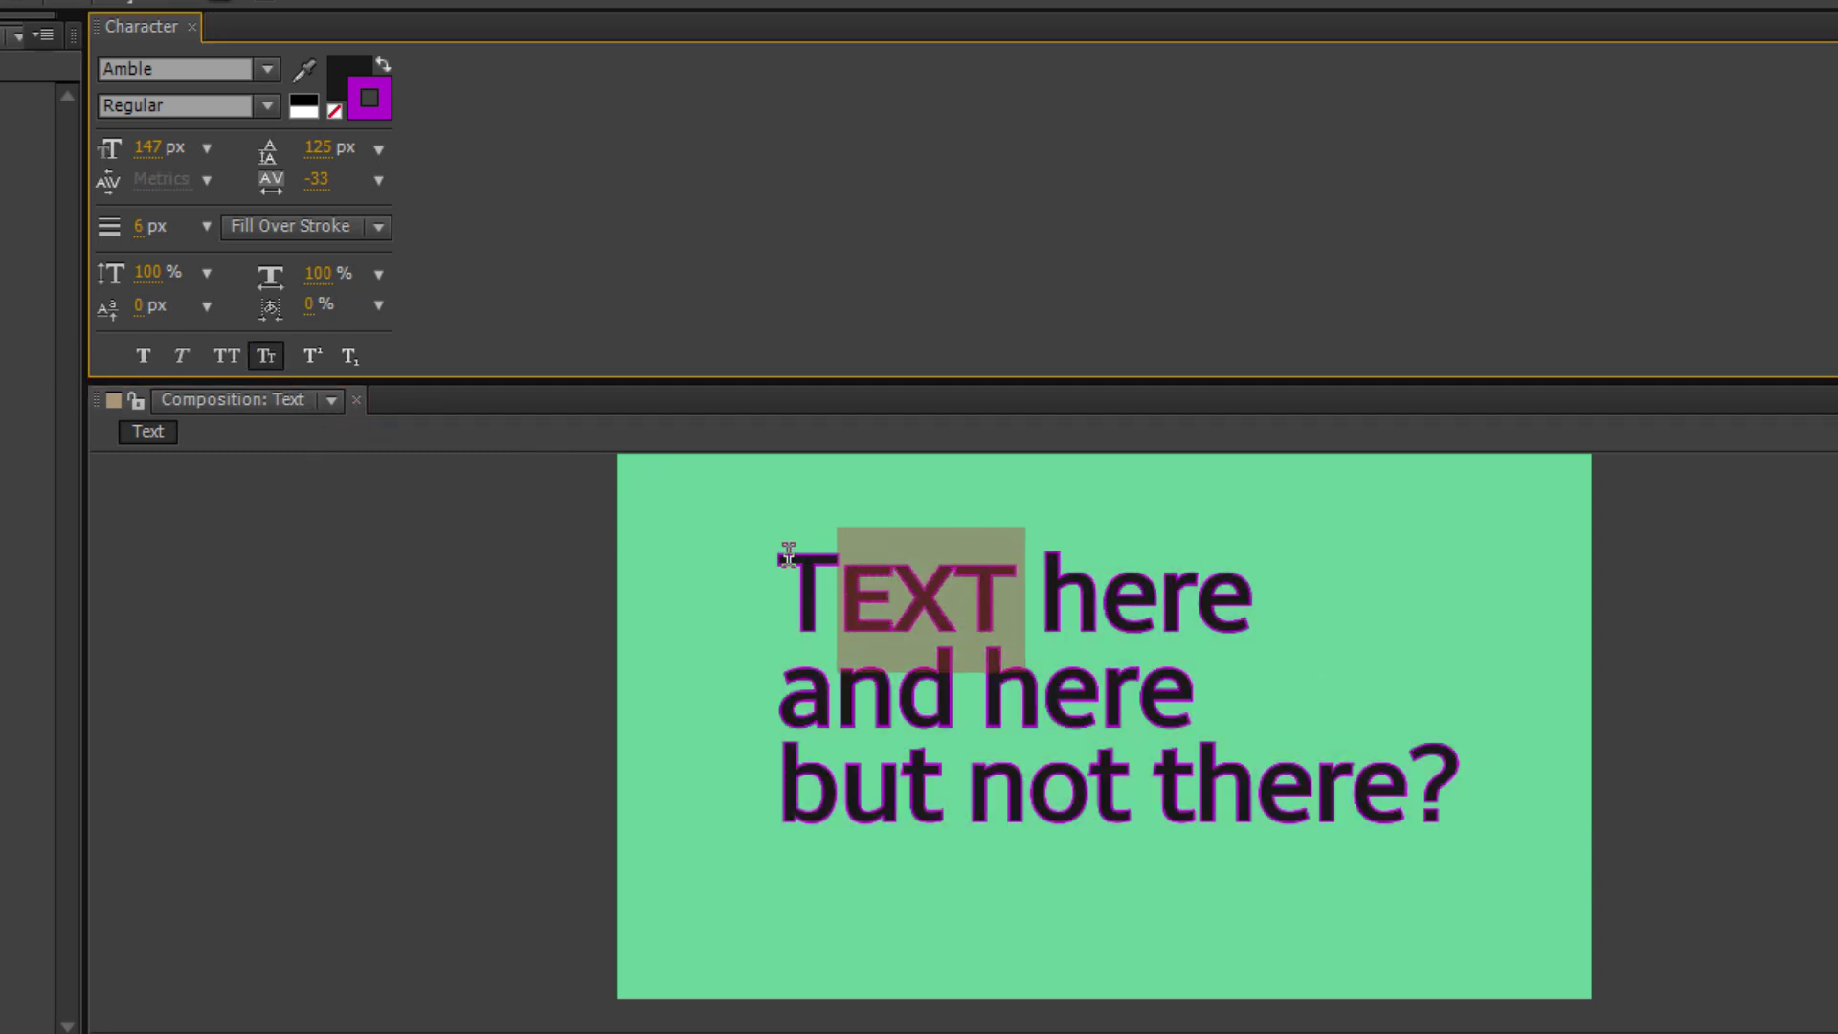
pyautogui.click(272, 358)
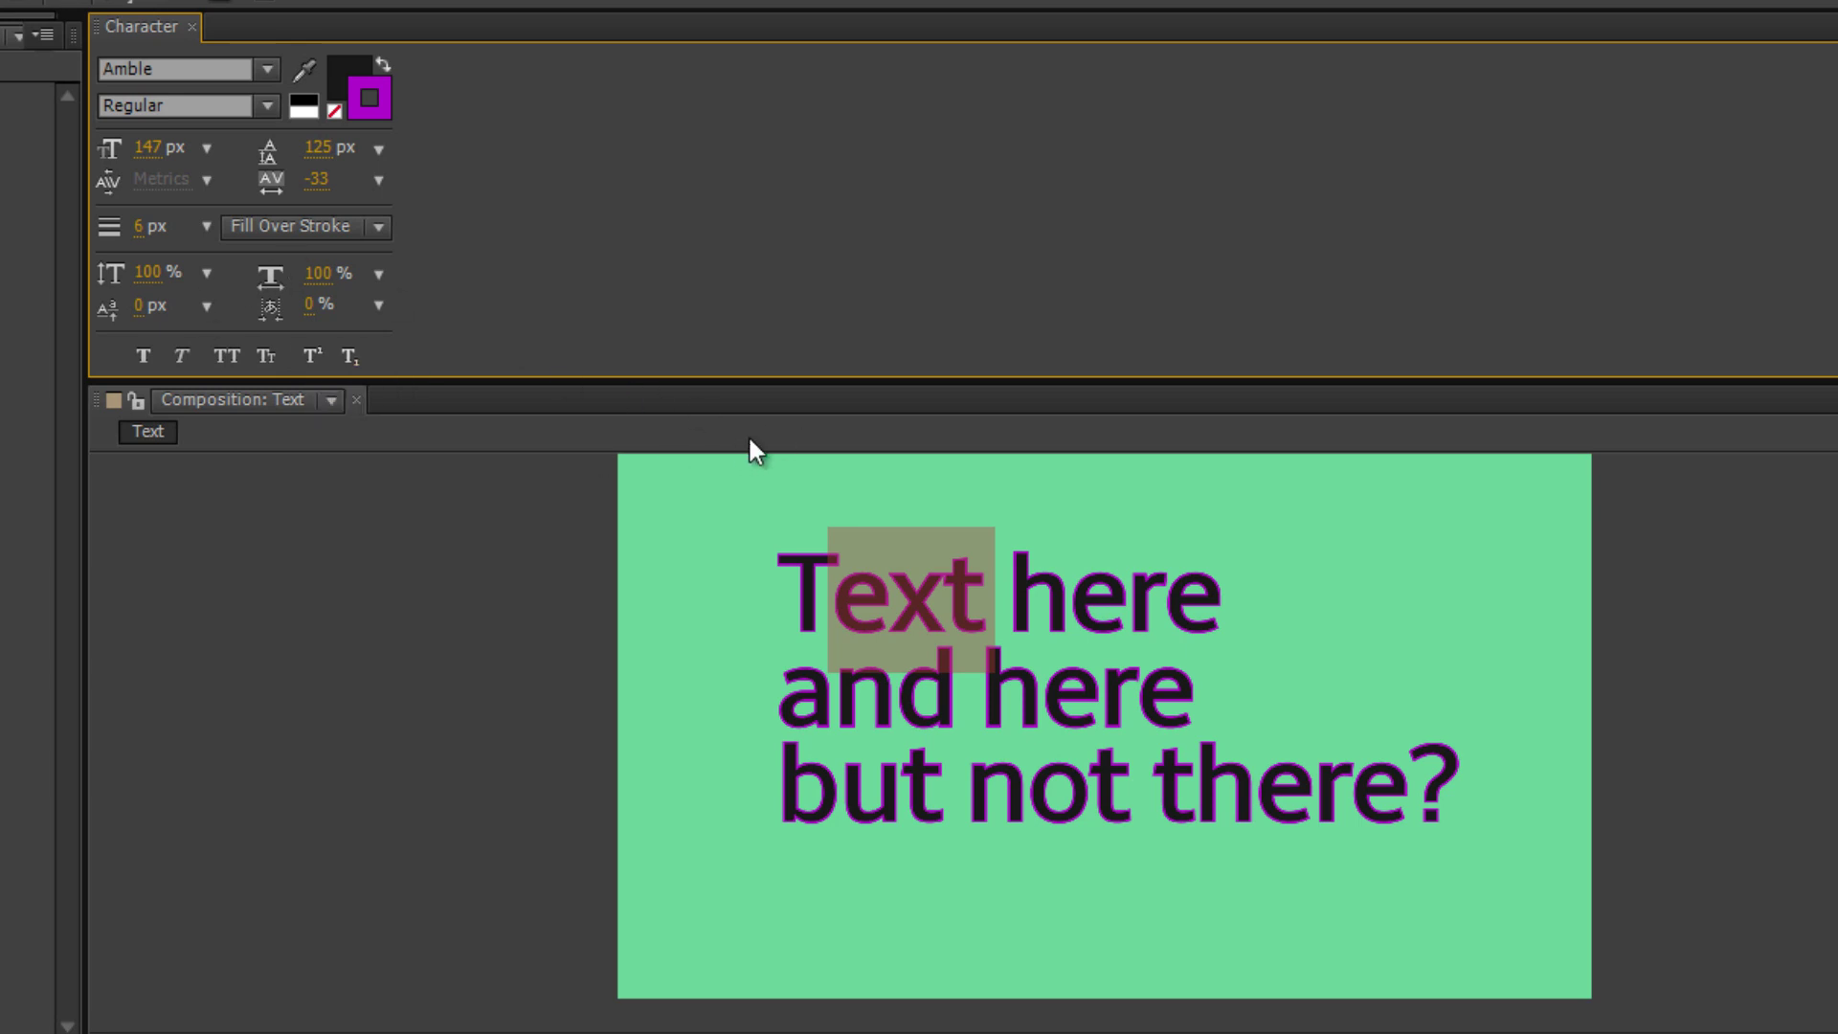
pyautogui.click(974, 607)
pyautogui.moveTo(1218, 603); pyautogui.dragTo(1173, 605)
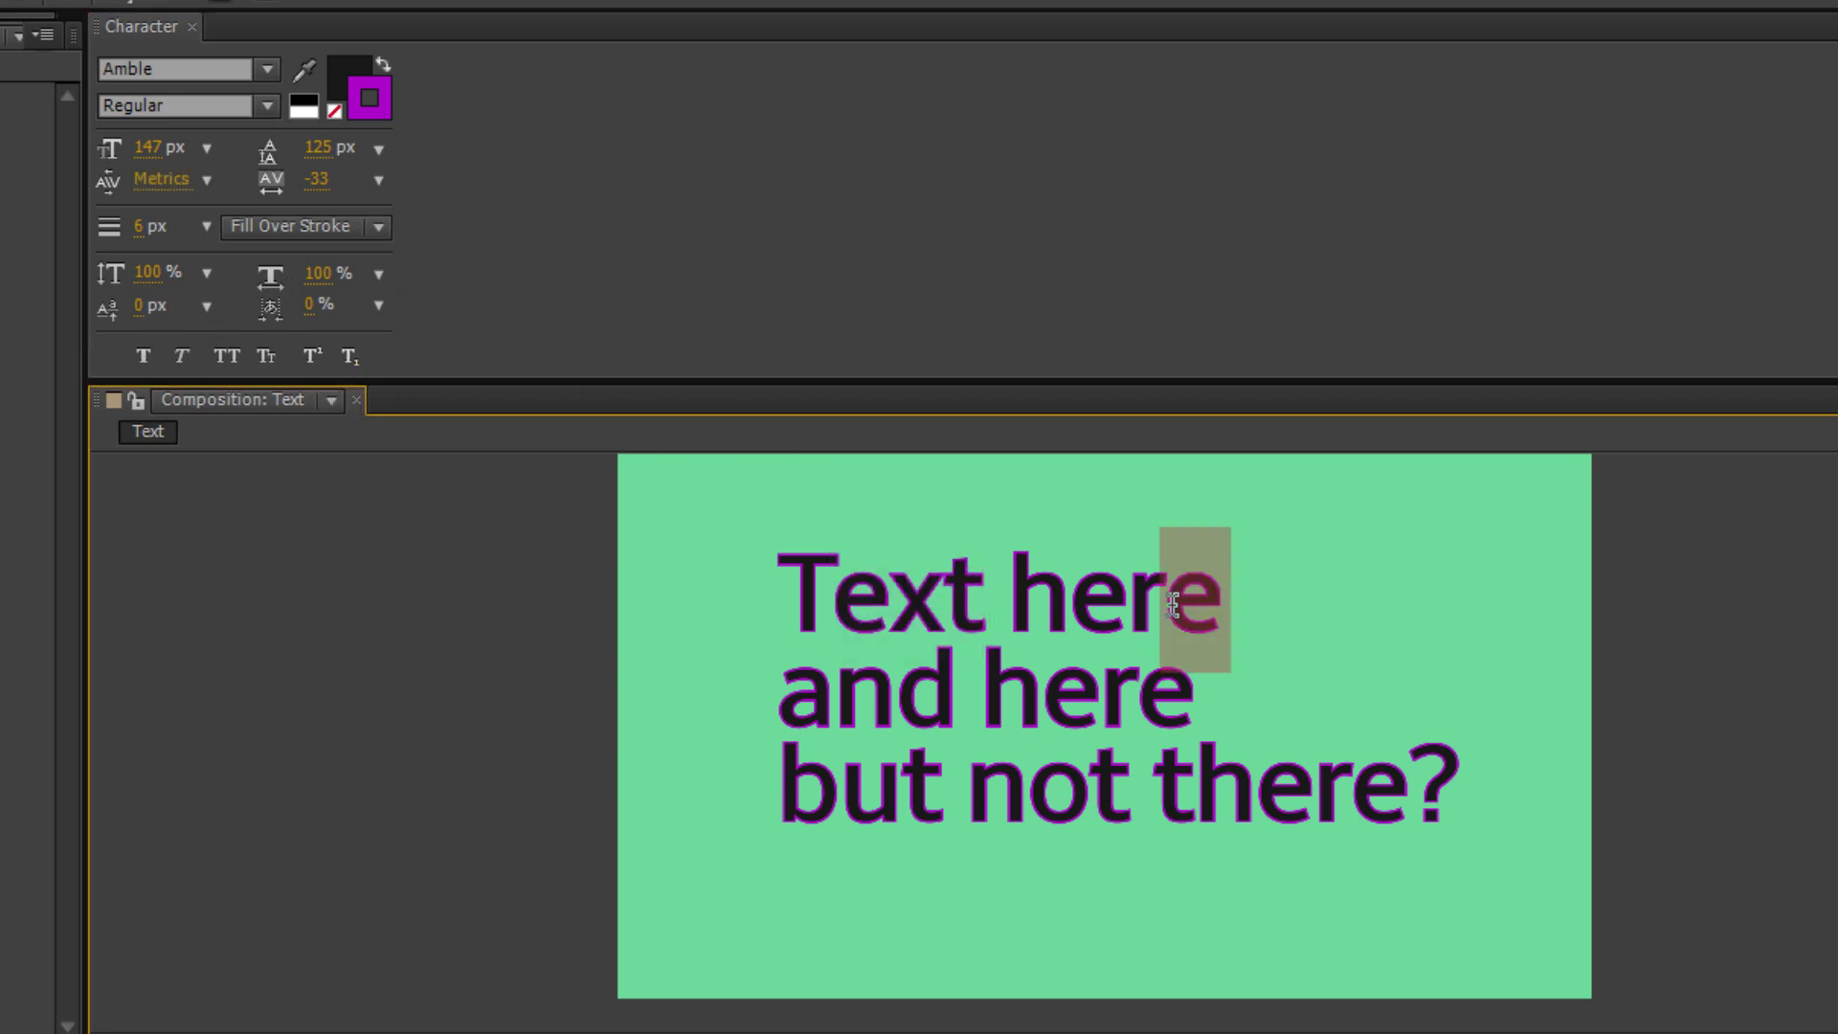
pyautogui.click(308, 356)
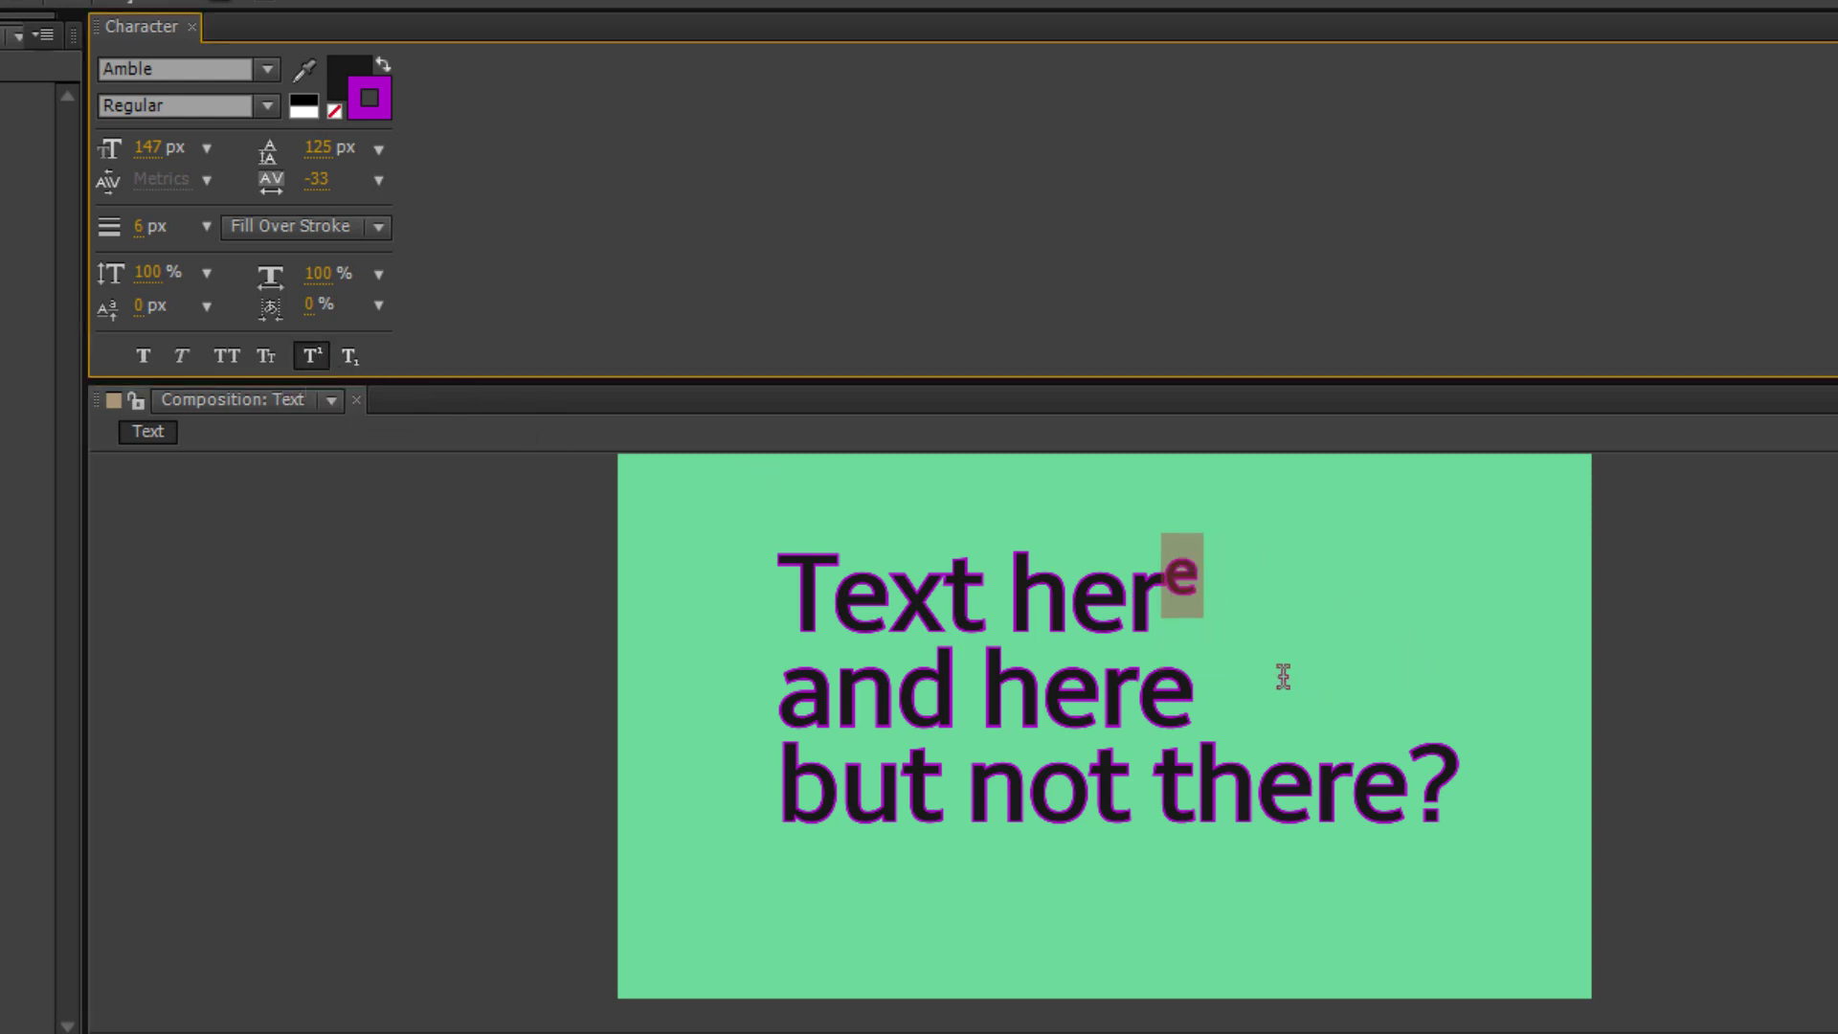
pyautogui.click(313, 356)
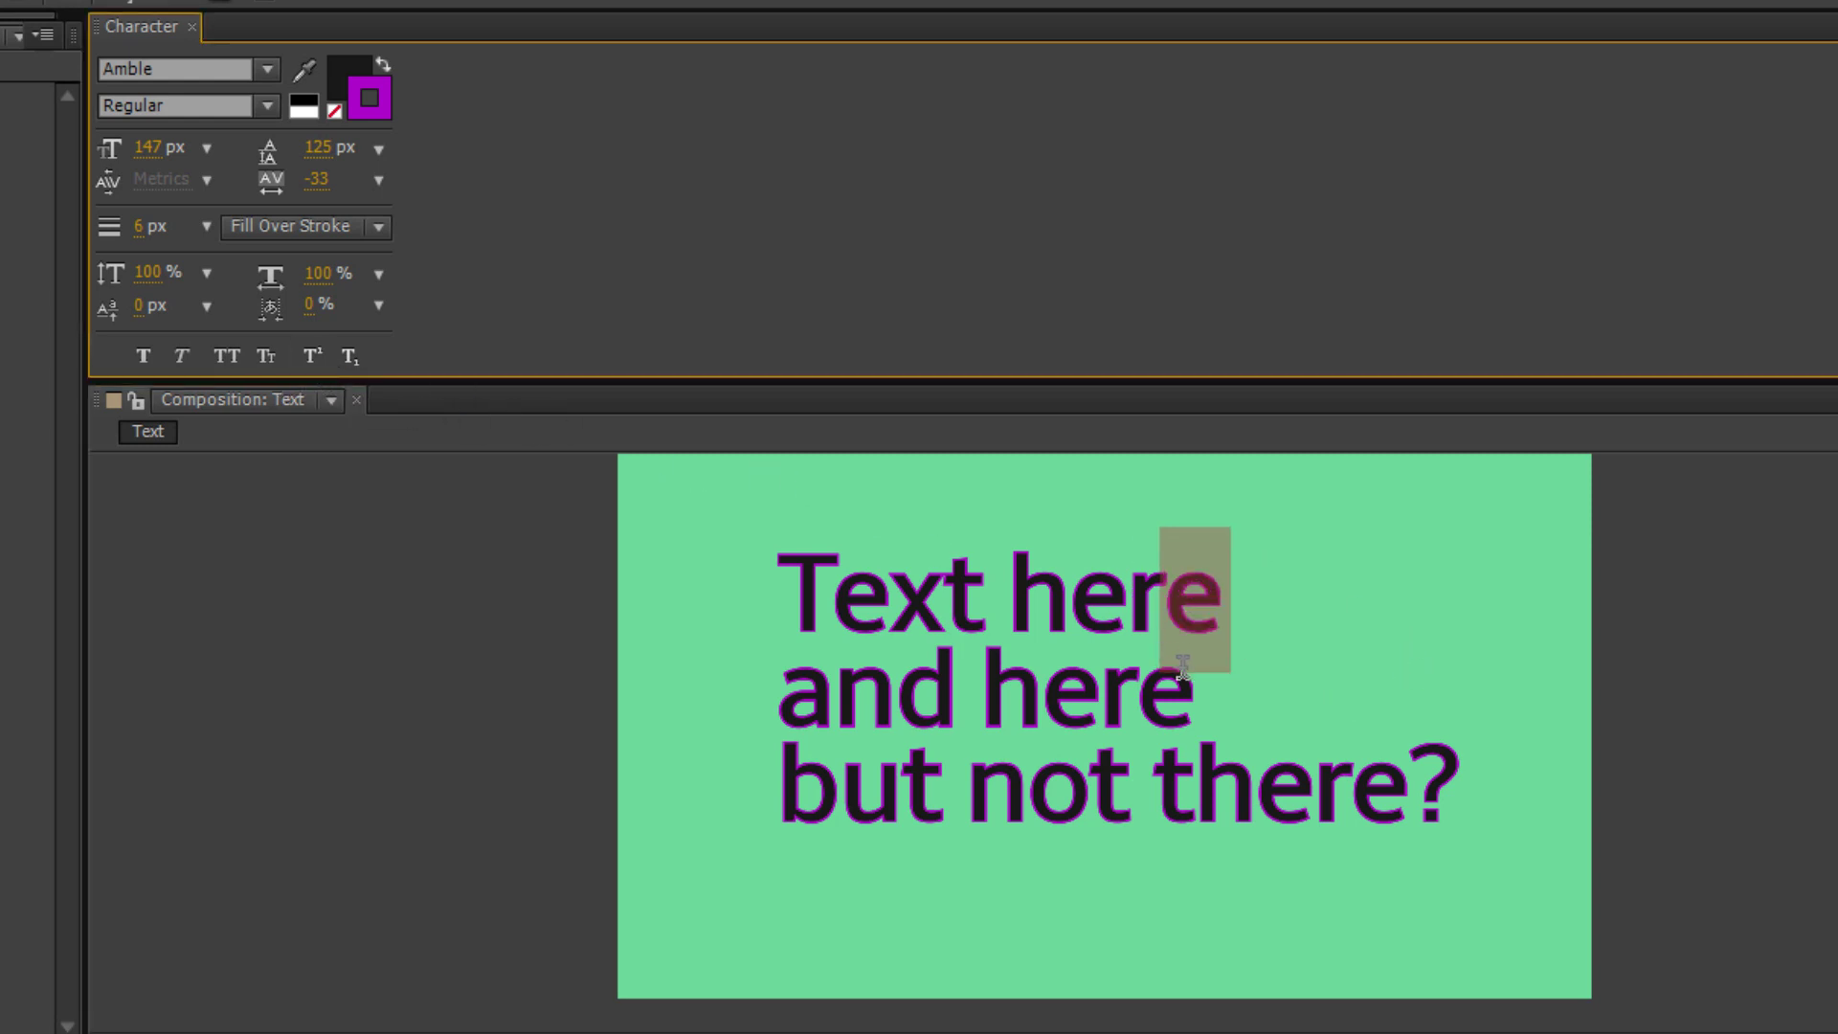
pyautogui.click(350, 360)
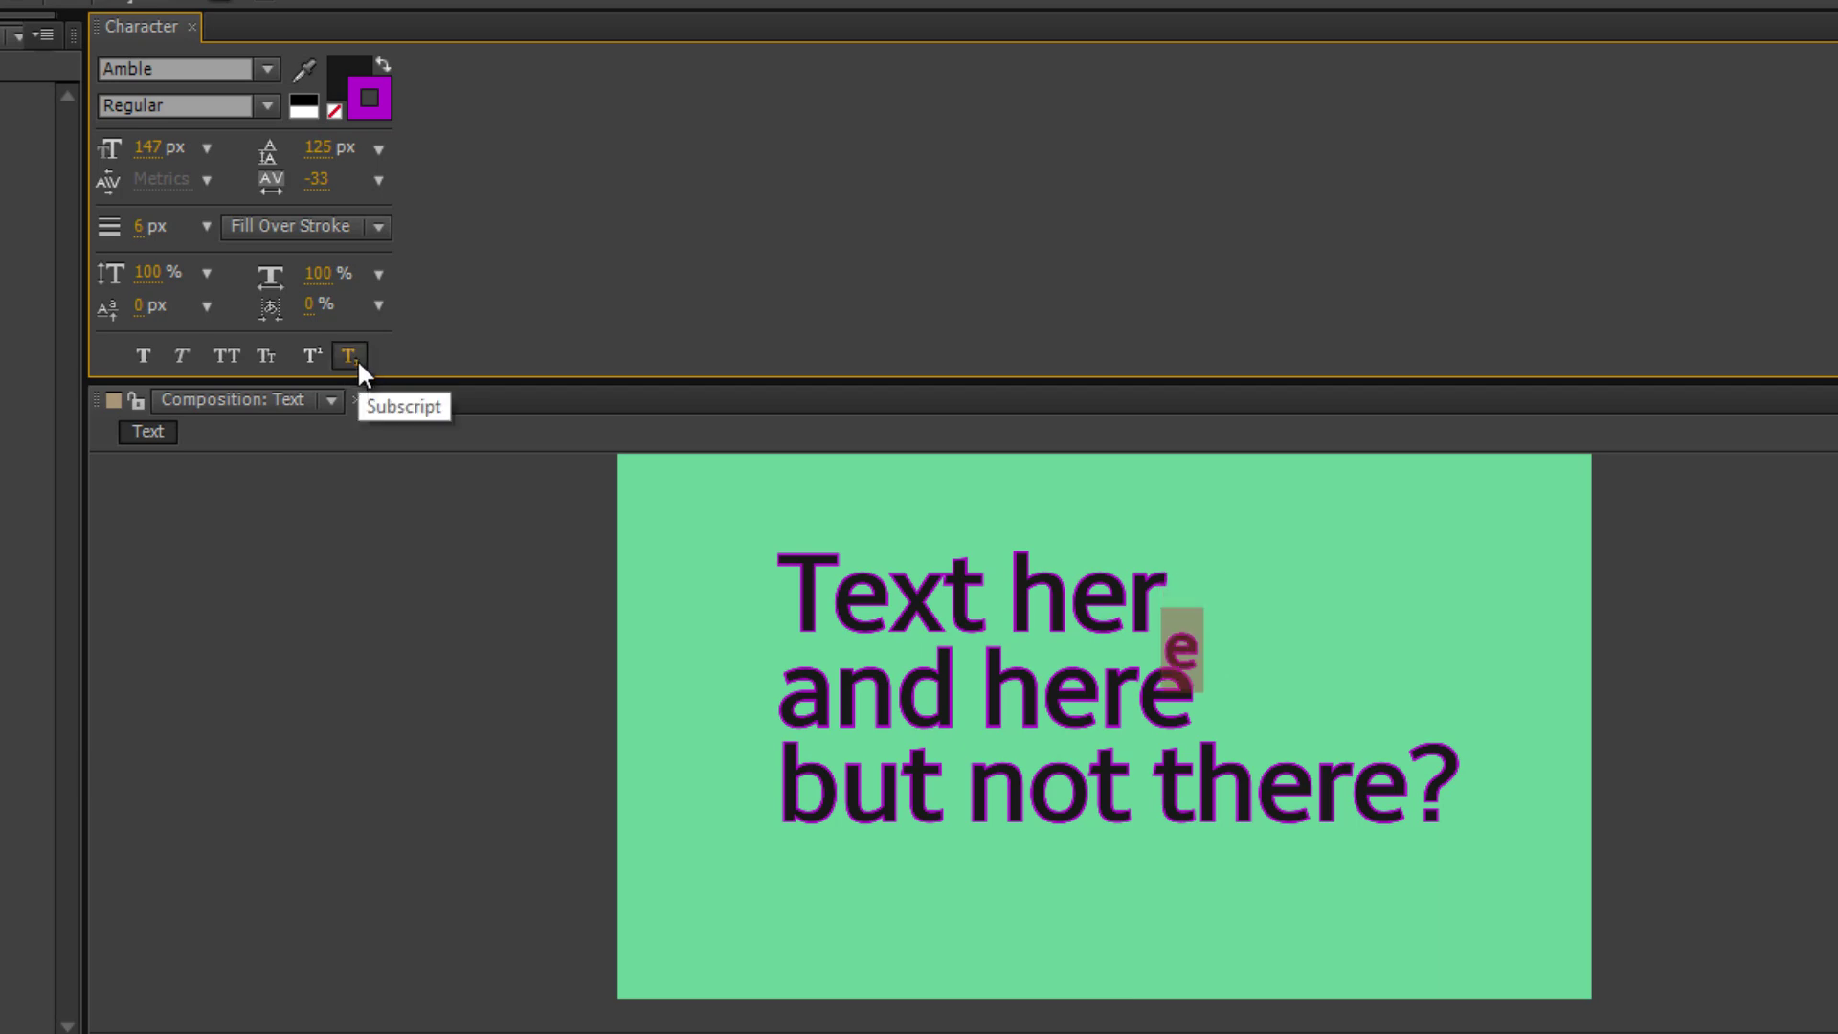
pyautogui.click(352, 360)
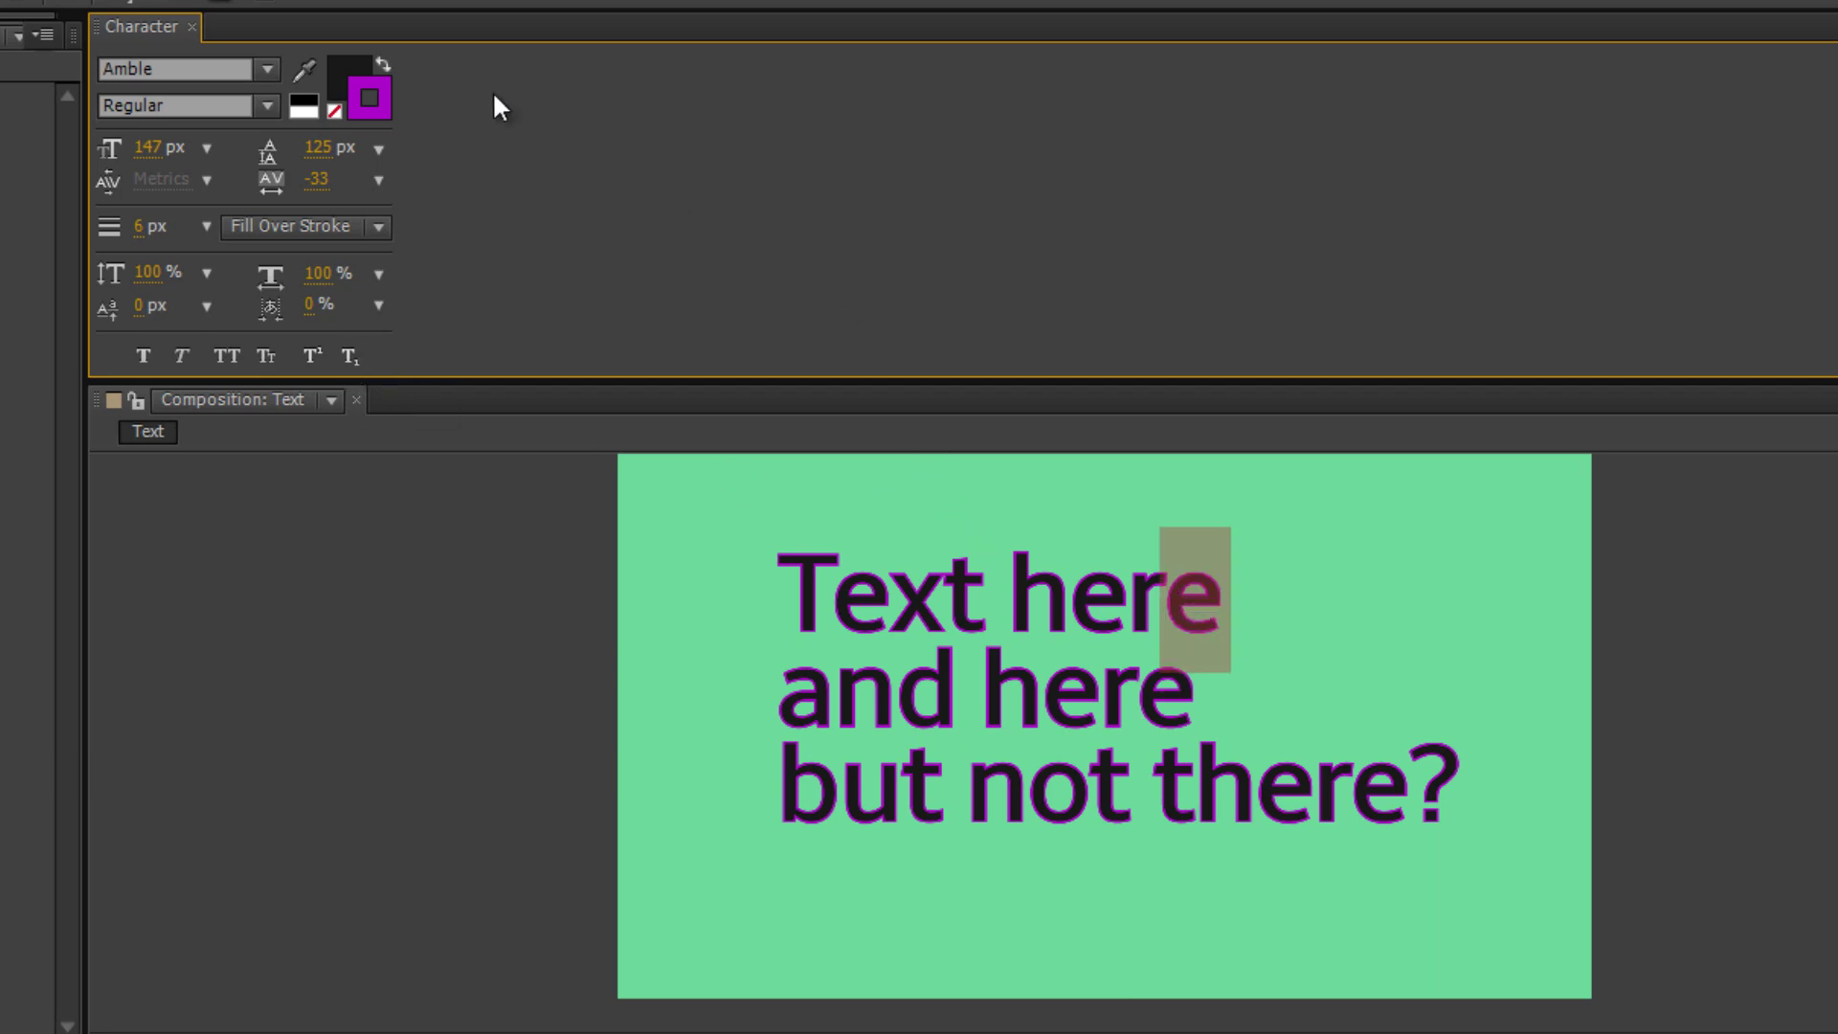